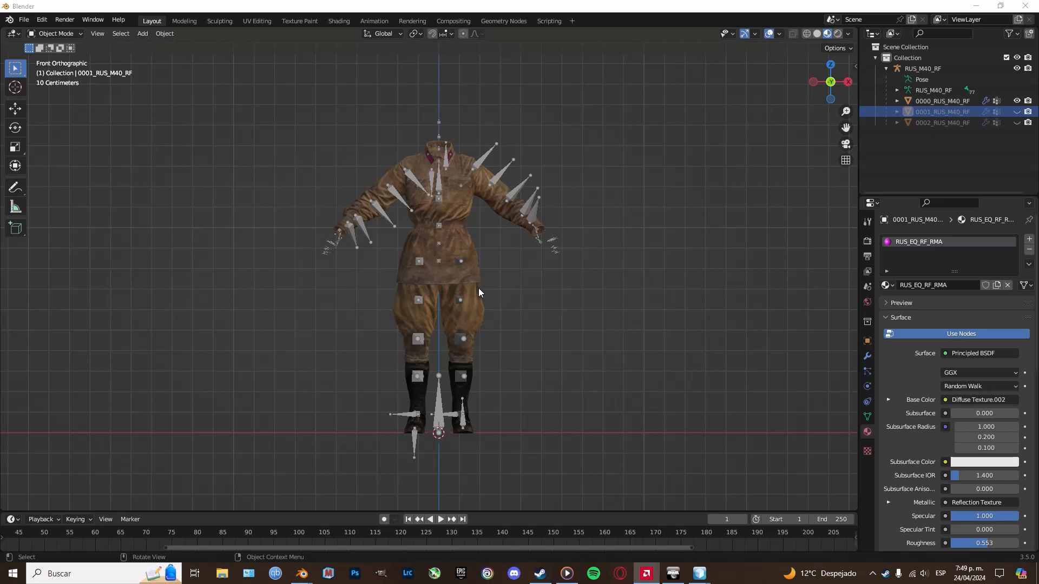
Examine the RUS_M40_RF uniform and its armature bones from several angles
{"action": "scroll", "coordinate": [478, 290], "scroll_direction": "up", "scroll_amount": 2}
{"action": "scroll", "coordinate": [663, 255], "scroll_direction": "down", "scroll_amount": 1}
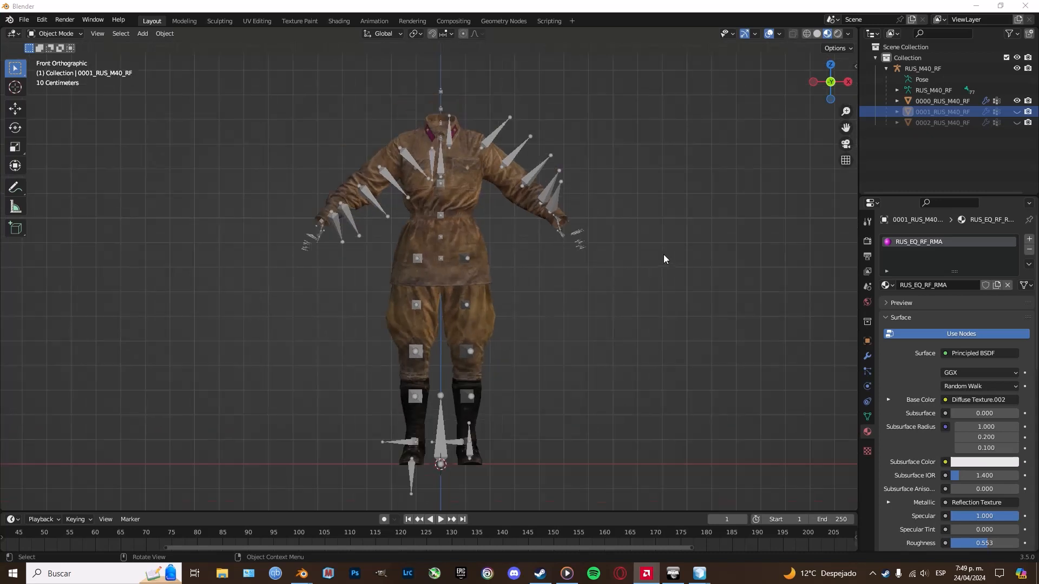
{"action": "middle_click_drag", "start_coordinate": [609, 259], "coordinate": [590, 281]}
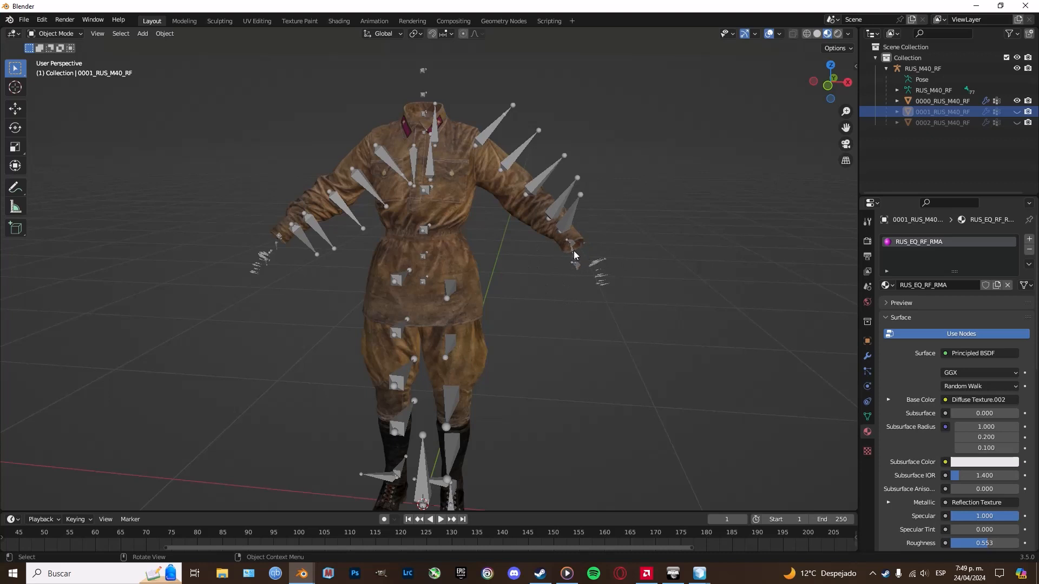
{"action": "middle_click_drag", "start_coordinate": [573, 251], "coordinate": [598, 248]}
{"action": "left_click", "coordinate": [586, 171]}
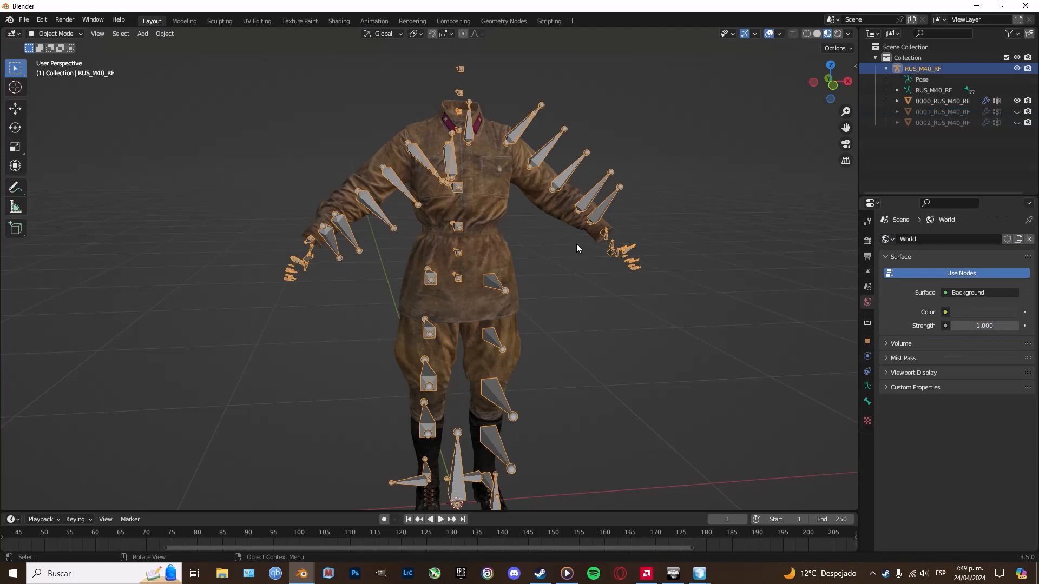
{"action": "middle_click_drag", "start_coordinate": [451, 237], "coordinate": [486, 307]}
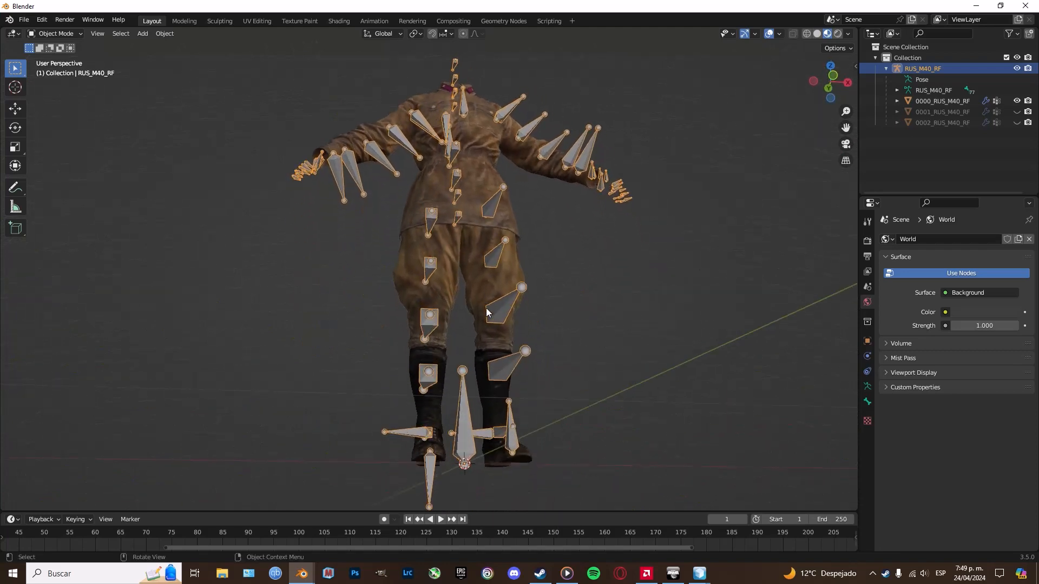
{"action": "middle_click_drag", "start_coordinate": [466, 348], "coordinate": [585, 323]}
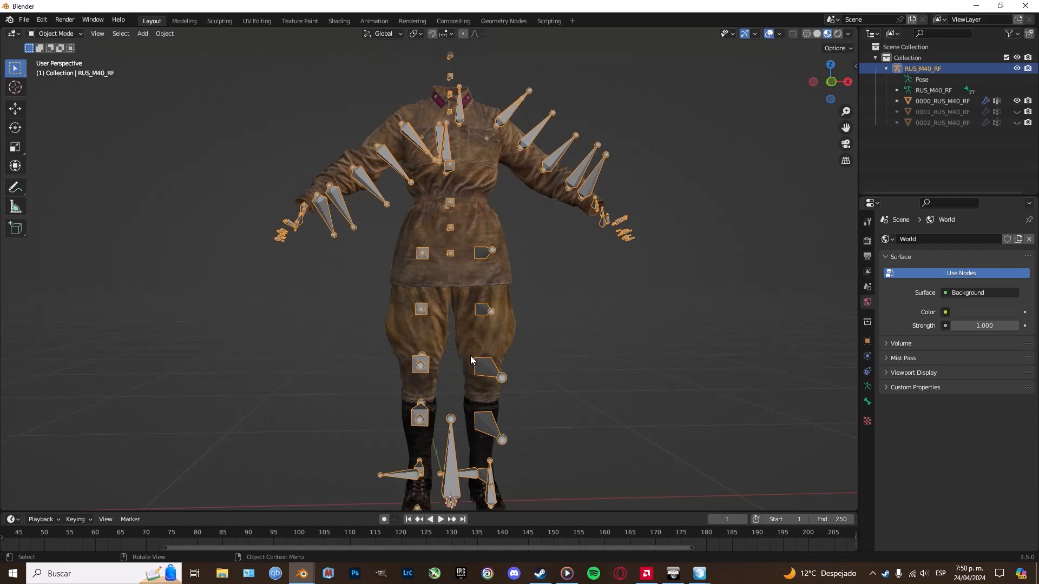
Switch to the HLL_red army.blend window and examine the uniform fitted with the head reference
{"action": "mouse_move", "coordinate": [303, 572]}
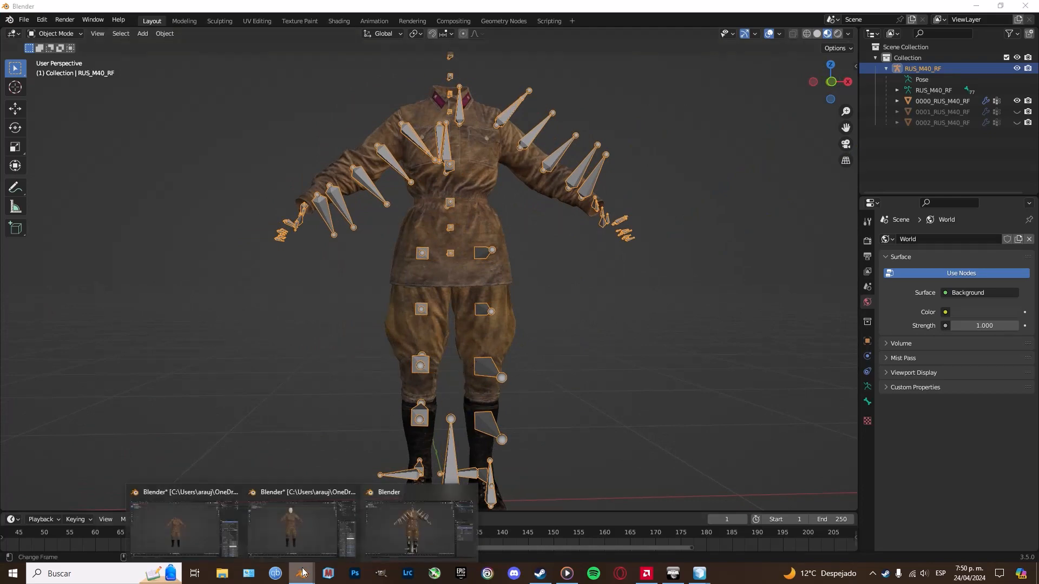
{"action": "left_click", "coordinate": [318, 530]}
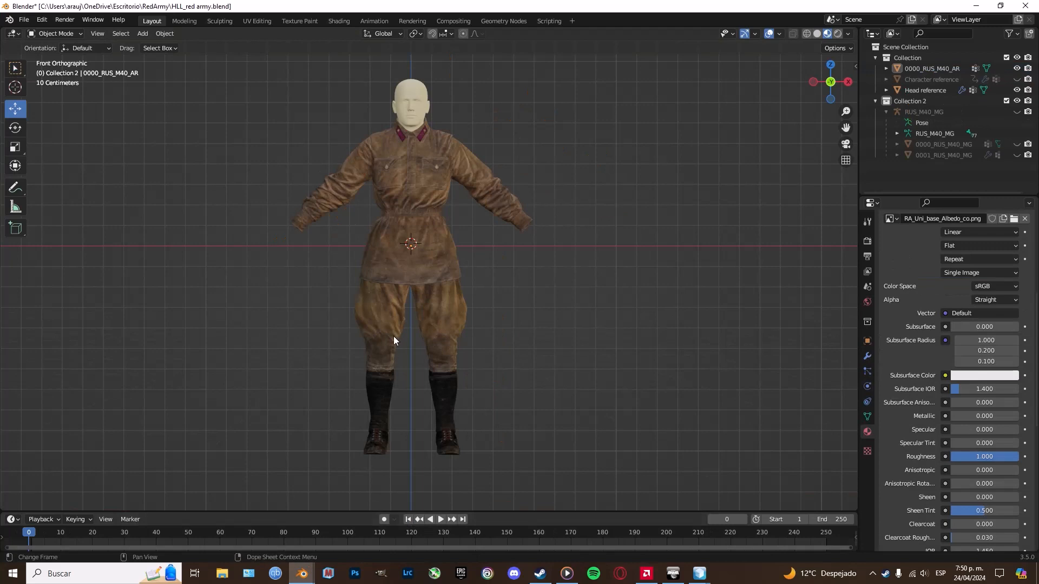
{"action": "scroll", "coordinate": [430, 274], "scroll_direction": "up", "scroll_amount": 3}
{"action": "scroll", "coordinate": [431, 274], "scroll_direction": "down", "scroll_amount": 2}
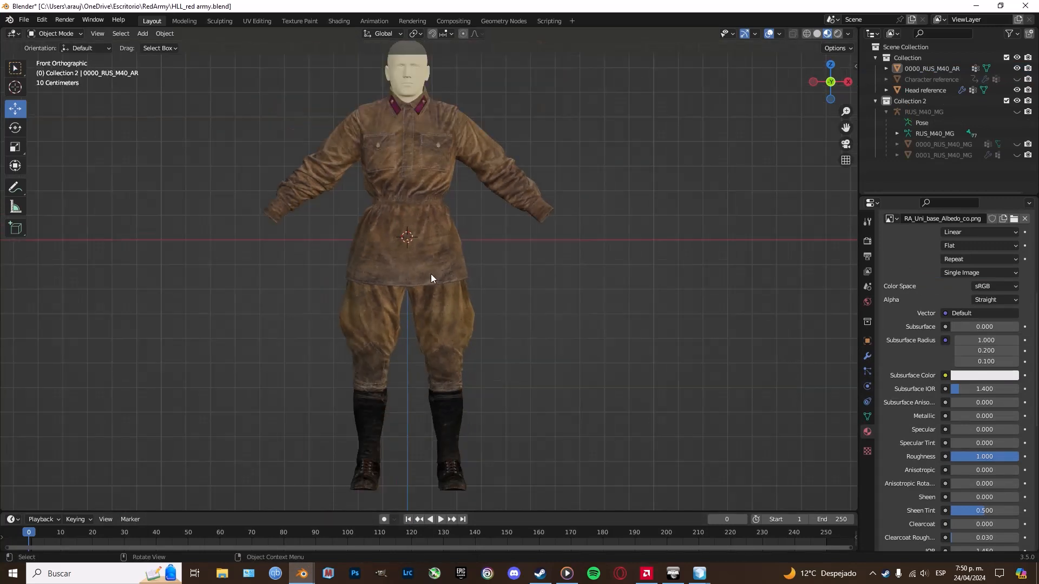
{"action": "middle_click_drag", "start_coordinate": [457, 218], "coordinate": [474, 242]}
{"action": "middle_click_drag", "start_coordinate": [608, 274], "coordinate": [661, 291]}
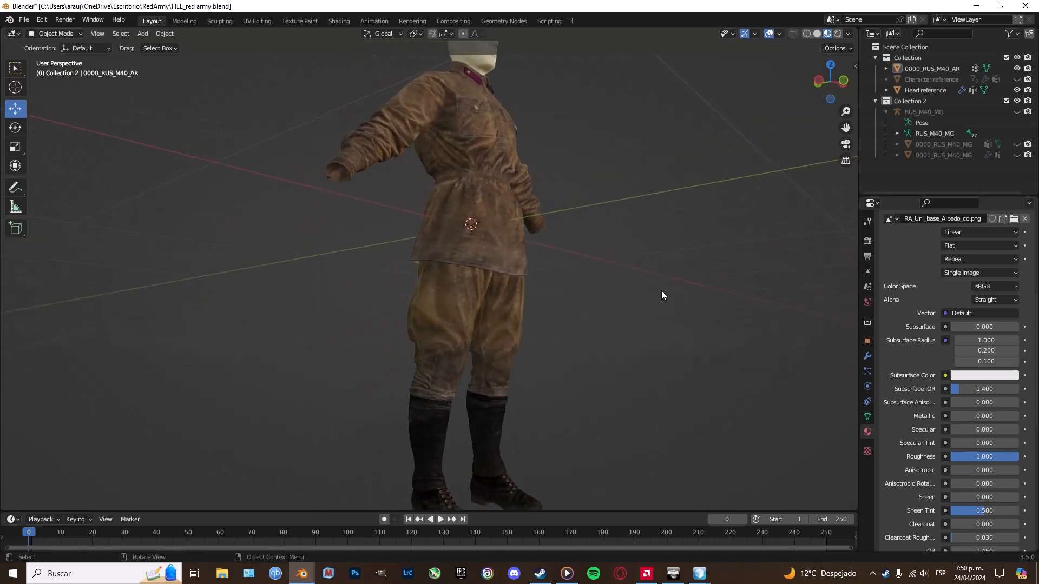
Hide the head reference and check the uniform against the character reference, showing that reference only for the comparison
{"action": "left_click", "coordinate": [1016, 89]}
{"action": "left_click", "coordinate": [1016, 79]}
{"action": "middle_click_drag", "start_coordinate": [714, 184], "coordinate": [768, 235]}
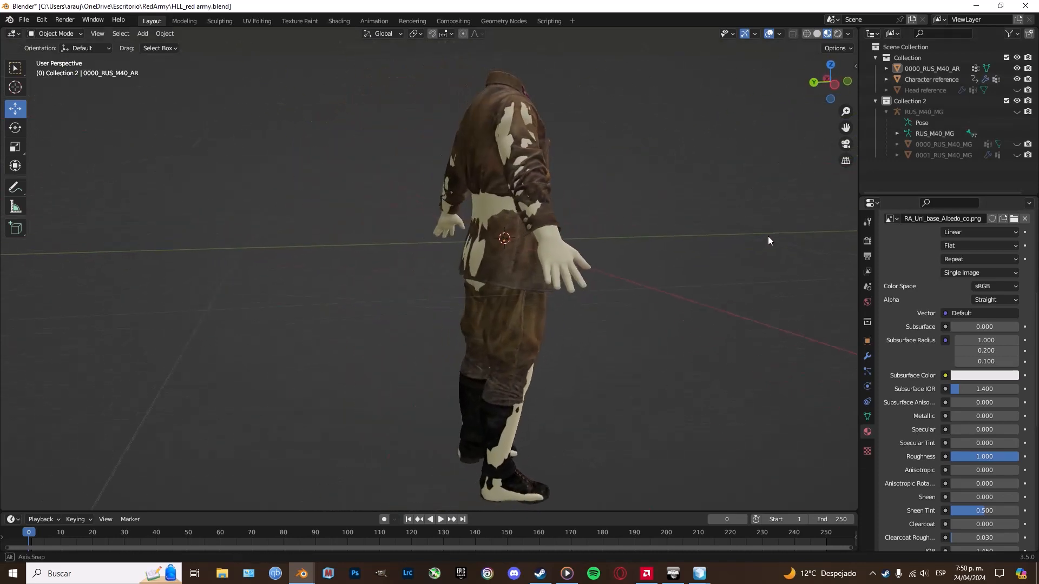
{"action": "scroll", "coordinate": [687, 242], "scroll_direction": "up", "scroll_amount": 5}
{"action": "middle_click_drag", "start_coordinate": [676, 242], "coordinate": [542, 252]}
{"action": "scroll", "coordinate": [542, 252], "scroll_direction": "down", "scroll_amount": 2}
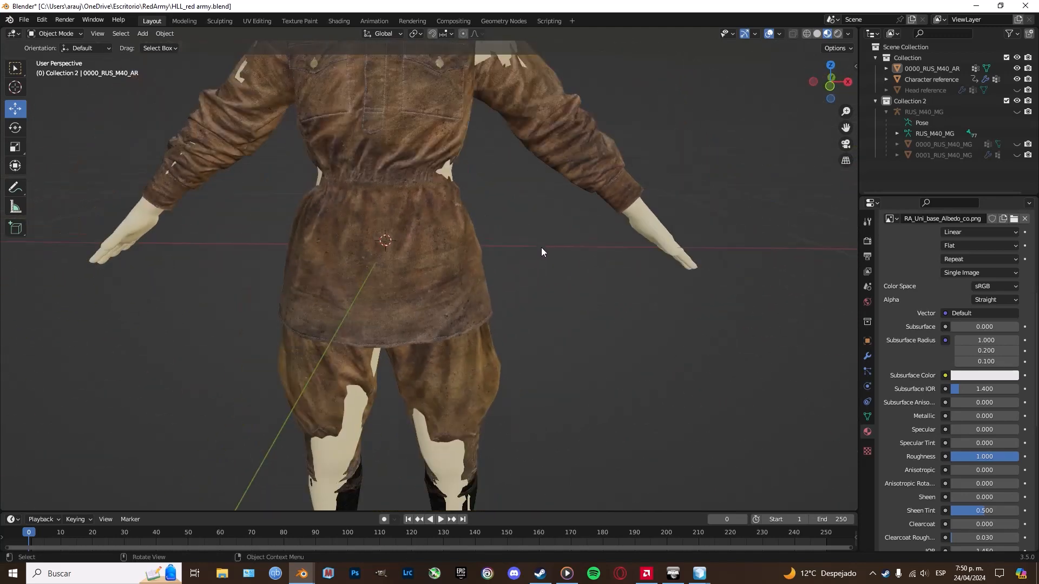
{"action": "left_click", "coordinate": [1017, 79]}
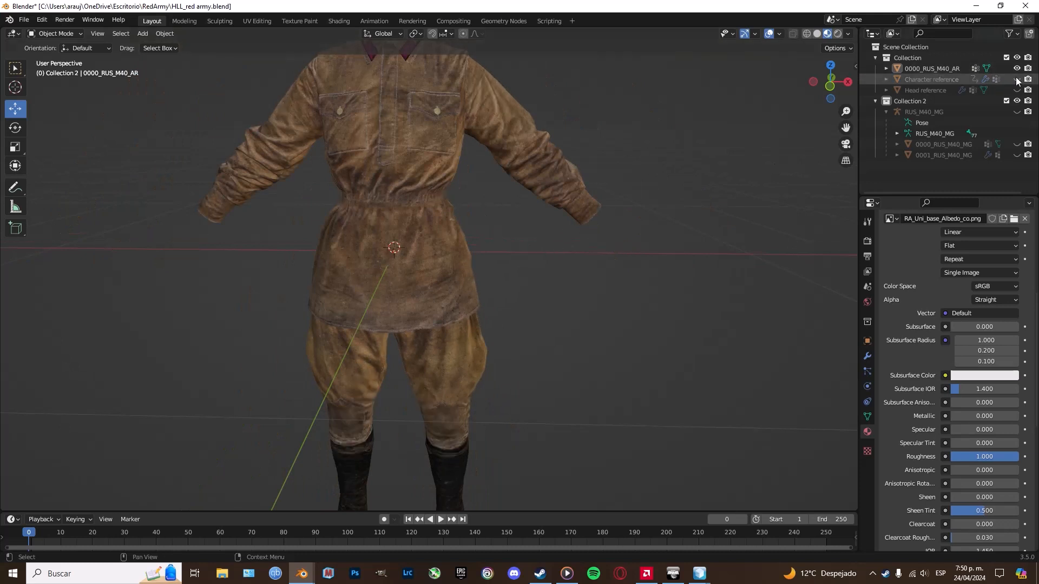
{"action": "scroll", "coordinate": [574, 146], "scroll_direction": "down", "scroll_amount": 1}
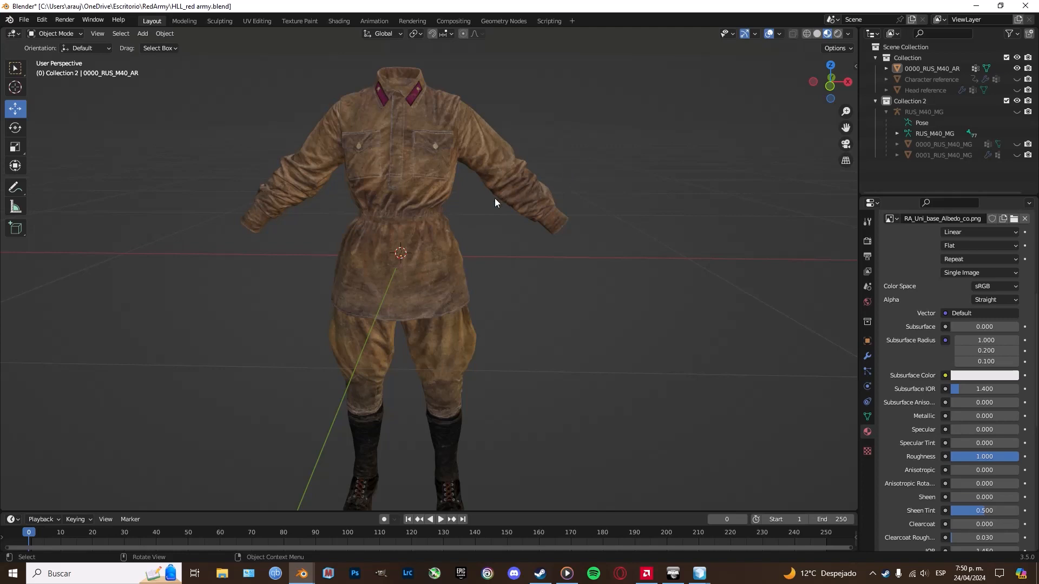
{"action": "key", "text": "KP_1"}
{"action": "middle_click_drag", "start_coordinate": [533, 220], "coordinate": [582, 223], "text": "shift"}
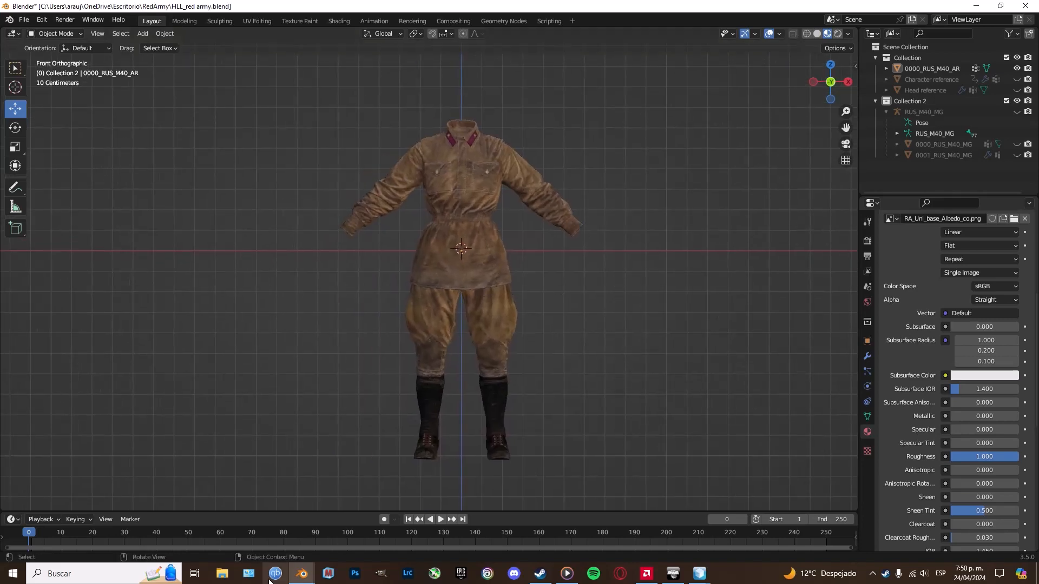
Switch to the hll2.blend window and examine the uniform with tall boots from the front
{"action": "mouse_move", "coordinate": [302, 573]}
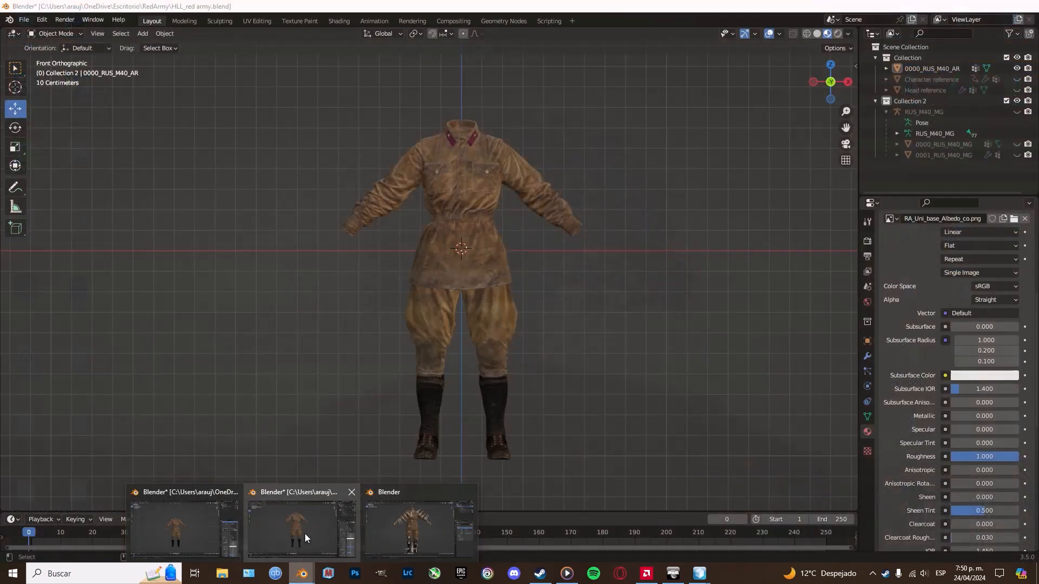
{"action": "left_click", "coordinate": [208, 530]}
{"action": "scroll", "coordinate": [413, 414], "scroll_direction": "up", "scroll_amount": 3}
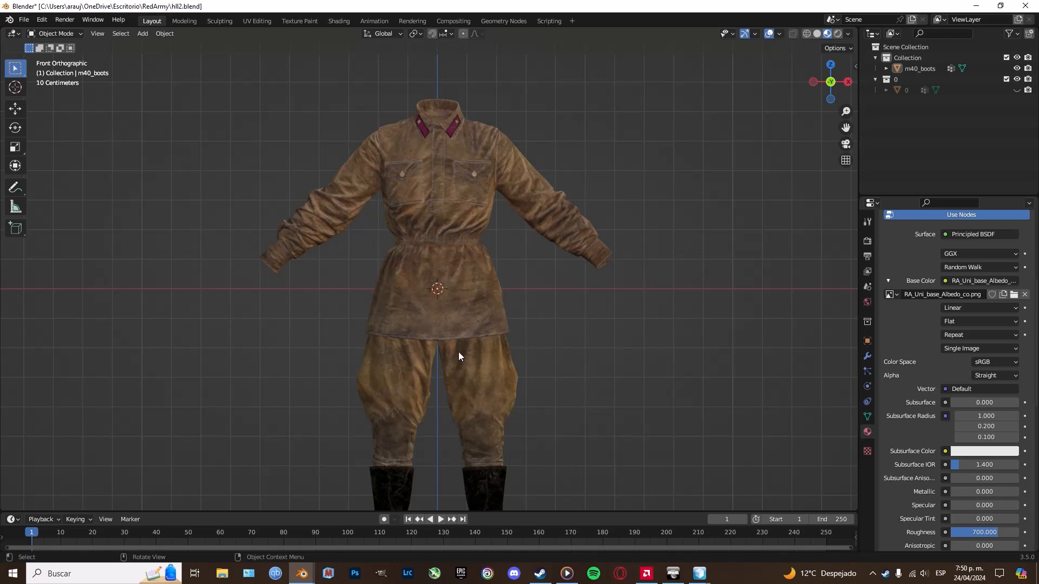
{"action": "scroll", "coordinate": [463, 364], "scroll_direction": "up", "scroll_amount": 1}
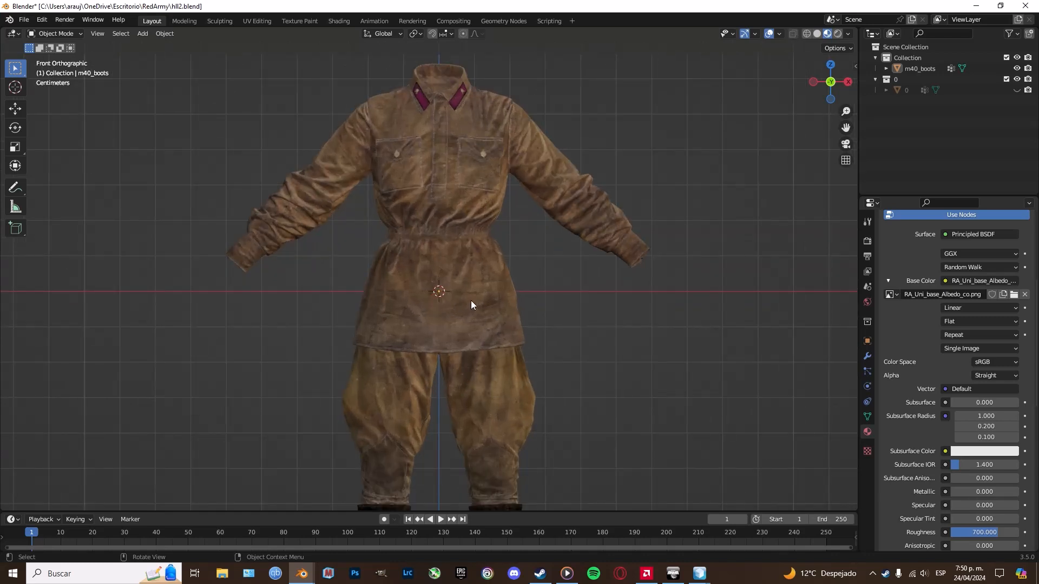
{"action": "mouse_move", "coordinate": [471, 304]}
{"action": "middle_mouse_down"}
{"action": "mouse_move", "coordinate": [661, 302]}
{"action": "mouse_move", "coordinate": [474, 311]}
{"action": "middle_mouse_up"}
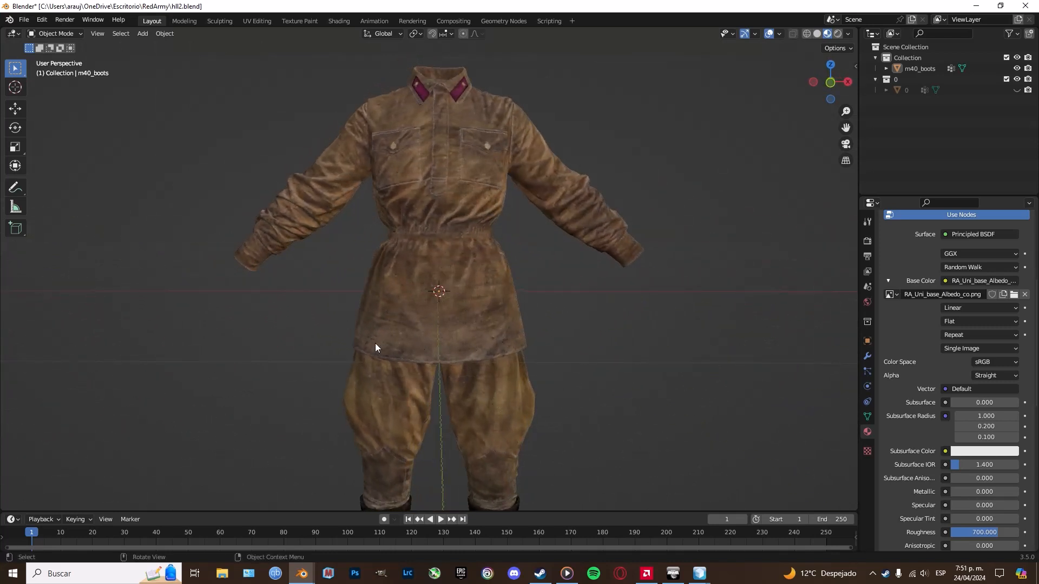
{"action": "scroll", "coordinate": [449, 325], "scroll_direction": "down", "scroll_amount": 1}
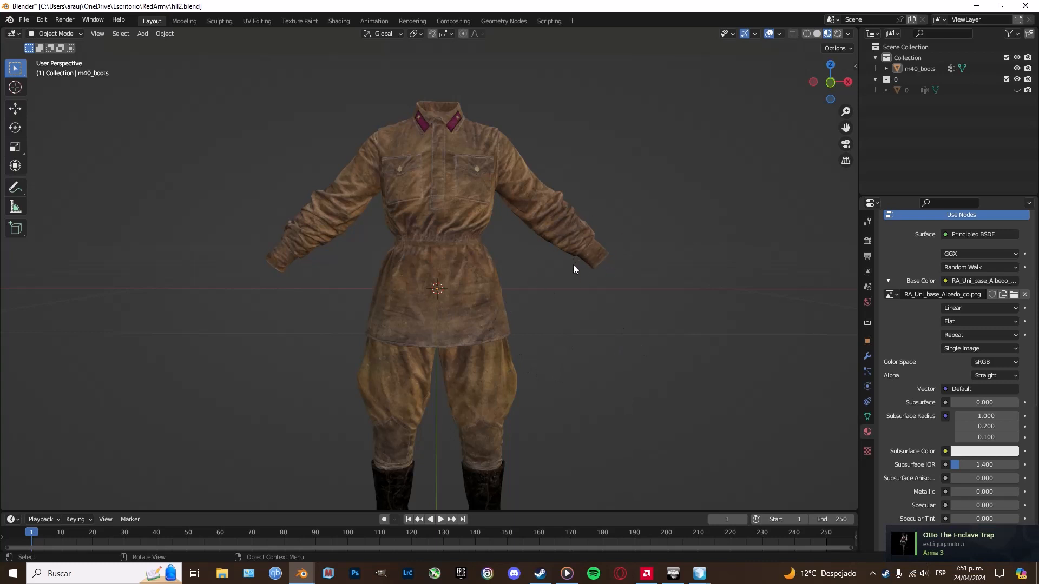
{"action": "middle_click_drag", "start_coordinate": [578, 278], "coordinate": [527, 278], "text": "alt"}
{"action": "scroll", "coordinate": [522, 302], "scroll_direction": "down", "scroll_amount": 1}
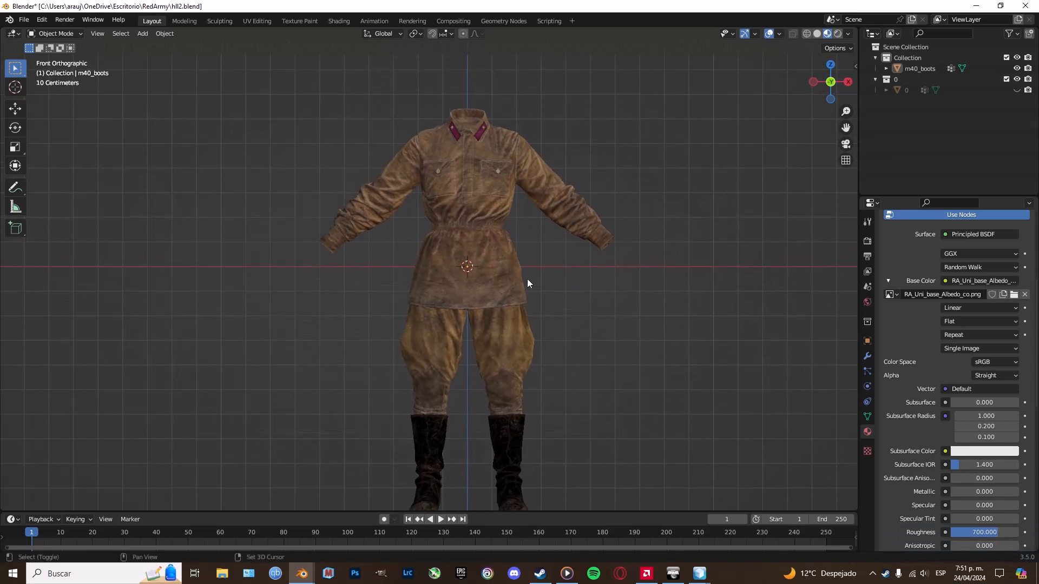
Select the m40_boots uniform and enable Arma Object Properties for it
{"action": "left_click", "coordinate": [527, 279]}
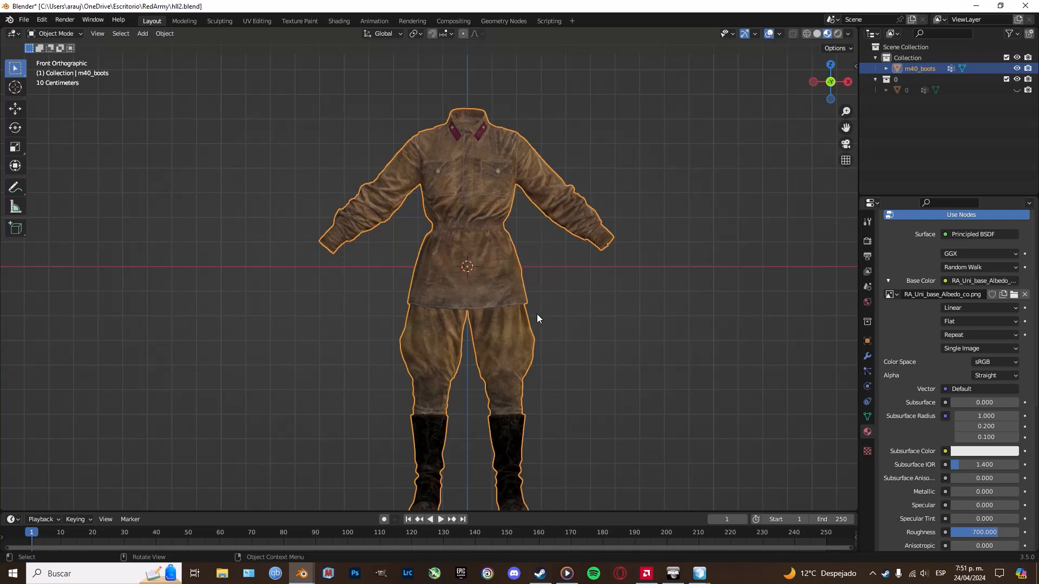
{"action": "scroll", "coordinate": [532, 361], "scroll_direction": "down", "scroll_amount": 1}
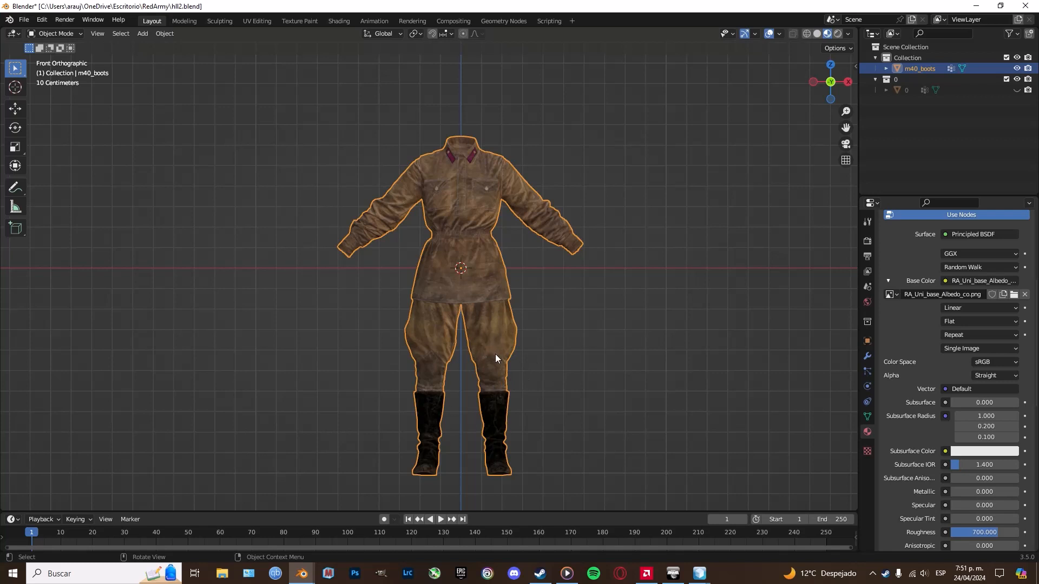
{"action": "scroll", "coordinate": [492, 333], "scroll_direction": "up", "scroll_amount": 2}
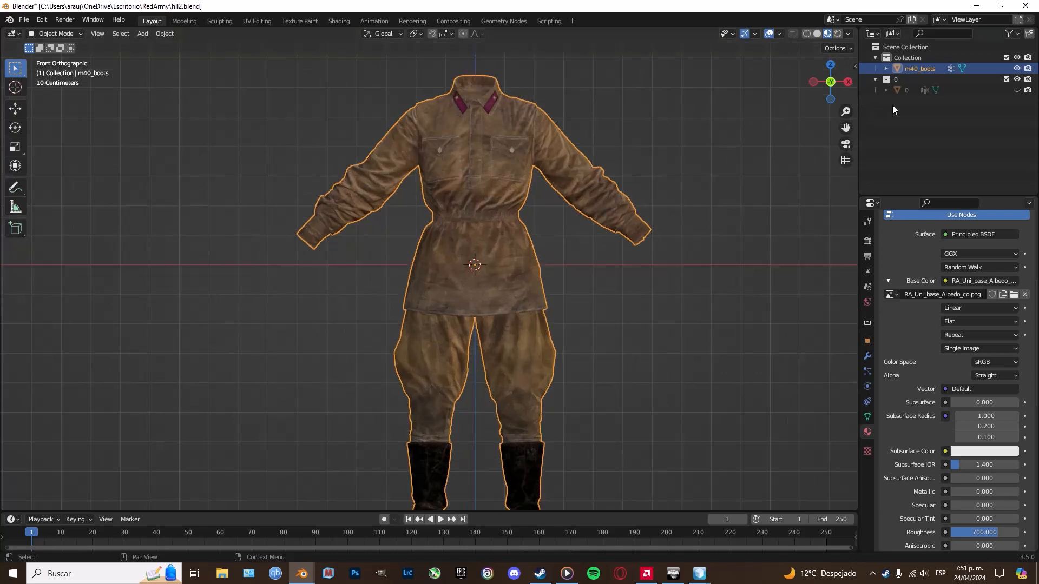
{"action": "scroll", "coordinate": [590, 296], "scroll_direction": "down", "scroll_amount": 1}
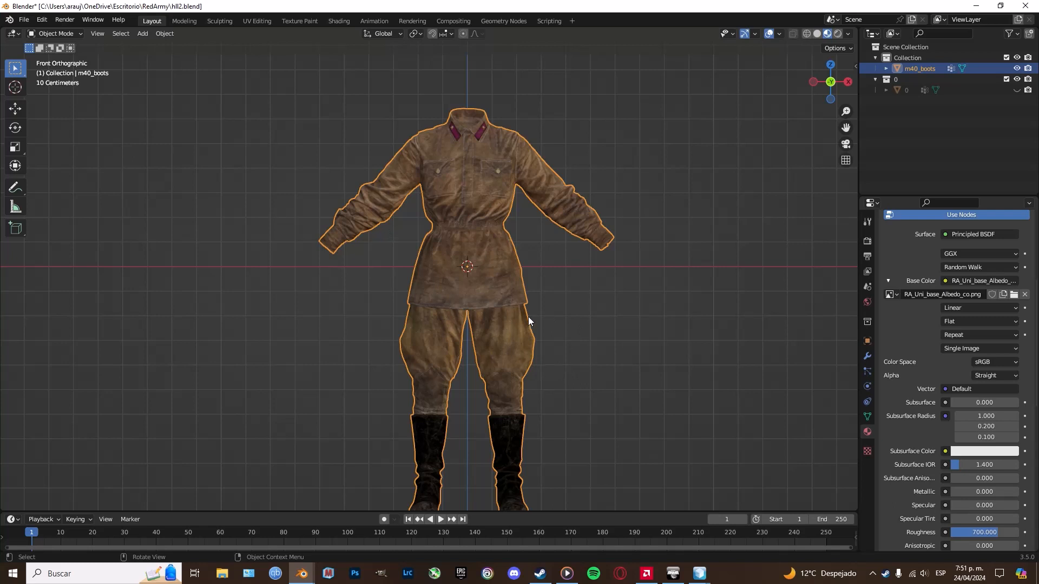
{"action": "scroll", "coordinate": [506, 352], "scroll_direction": "up", "scroll_amount": 1}
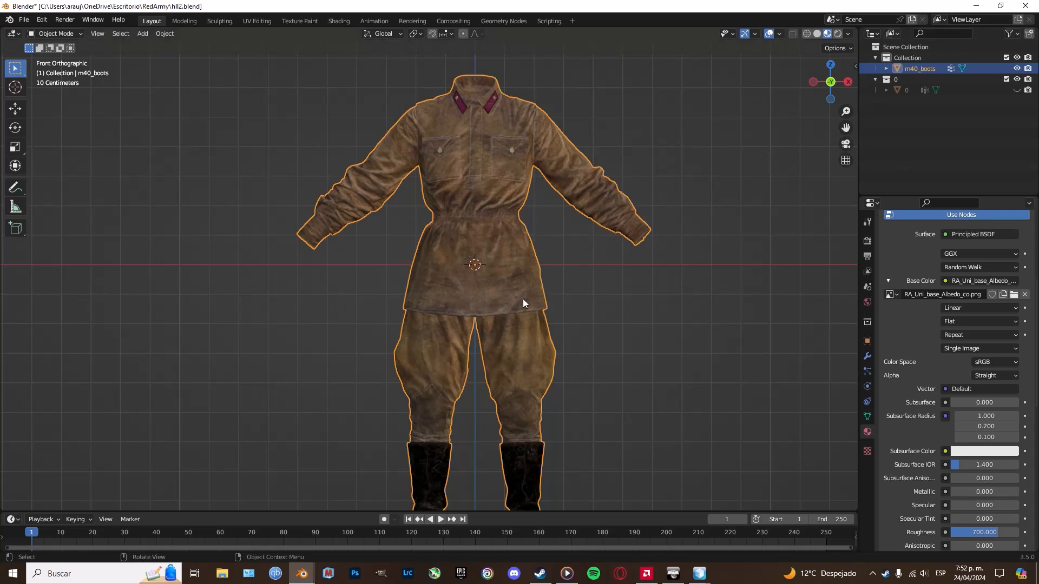
{"action": "scroll", "coordinate": [558, 285], "scroll_direction": "up", "scroll_amount": 1}
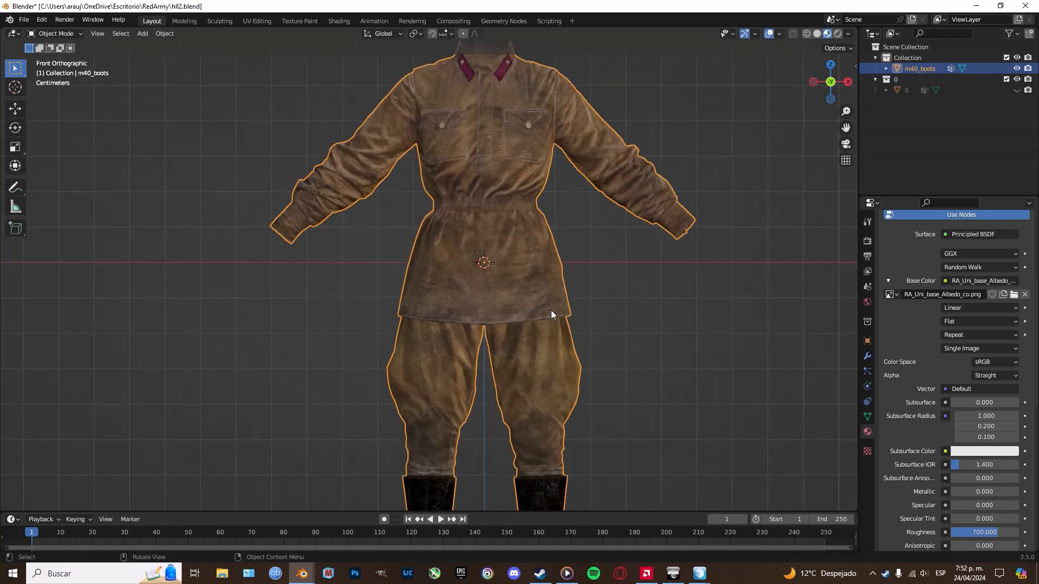
{"action": "middle_click_drag", "start_coordinate": [531, 314], "coordinate": [580, 333]}
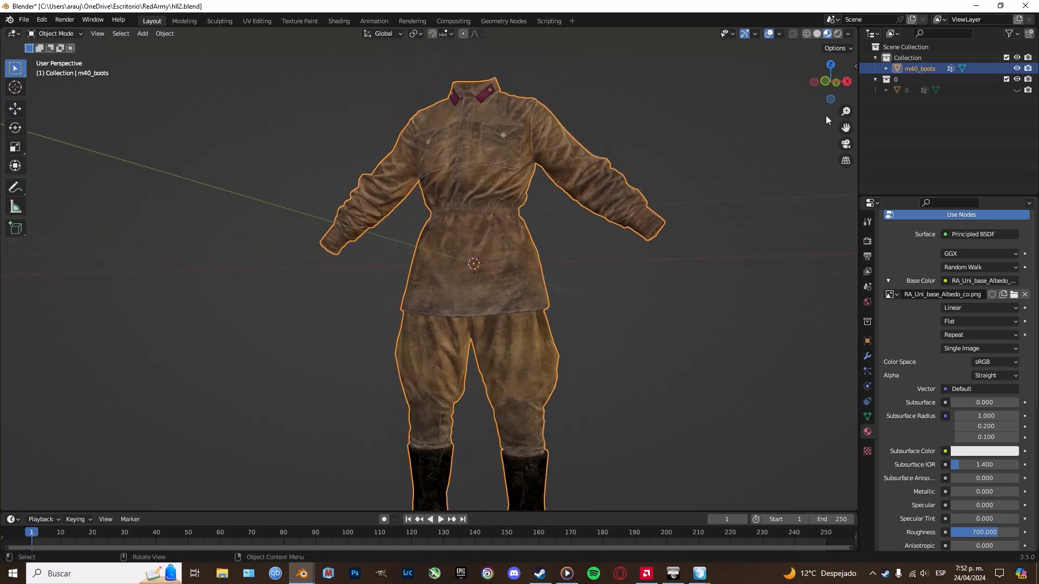
{"action": "left_click", "coordinate": [856, 66]}
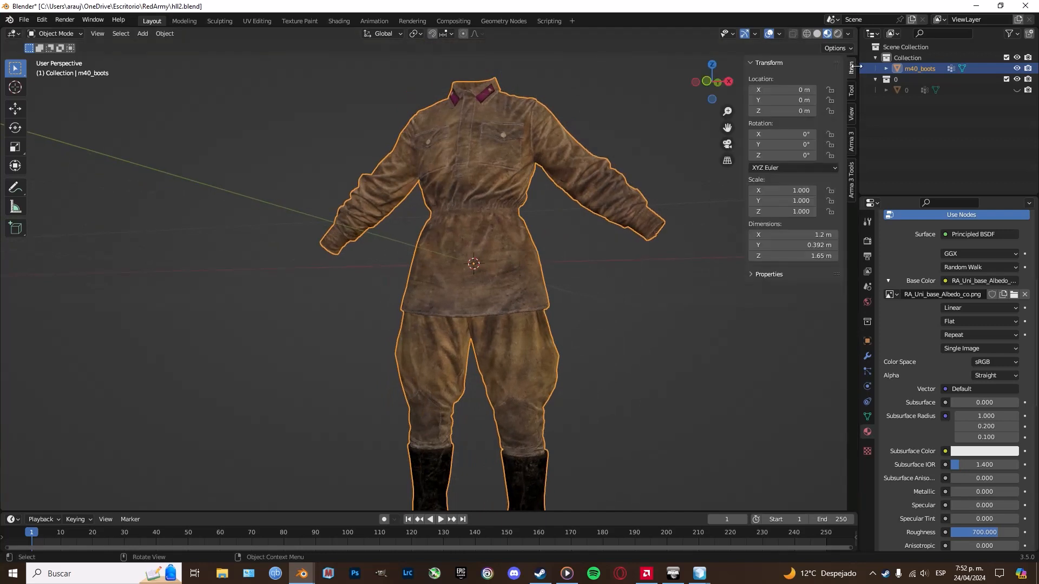
{"action": "left_click", "coordinate": [852, 141]}
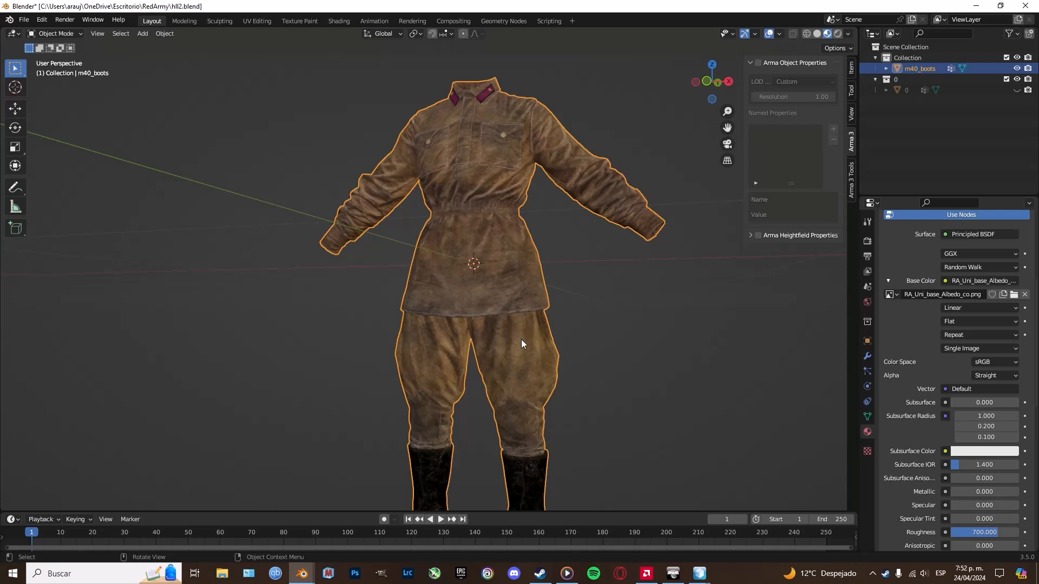
{"action": "key", "text": "KP_1"}
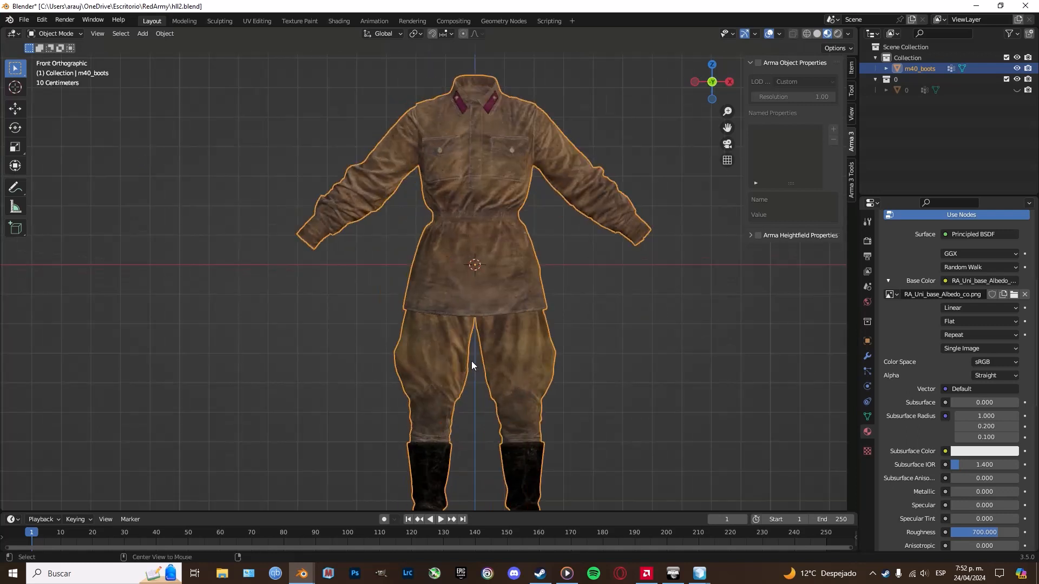
{"action": "left_click", "coordinate": [759, 63]}
Add a named property called autocenter with the value 0 to the m40_boots object
{"action": "left_click", "coordinate": [833, 130]}
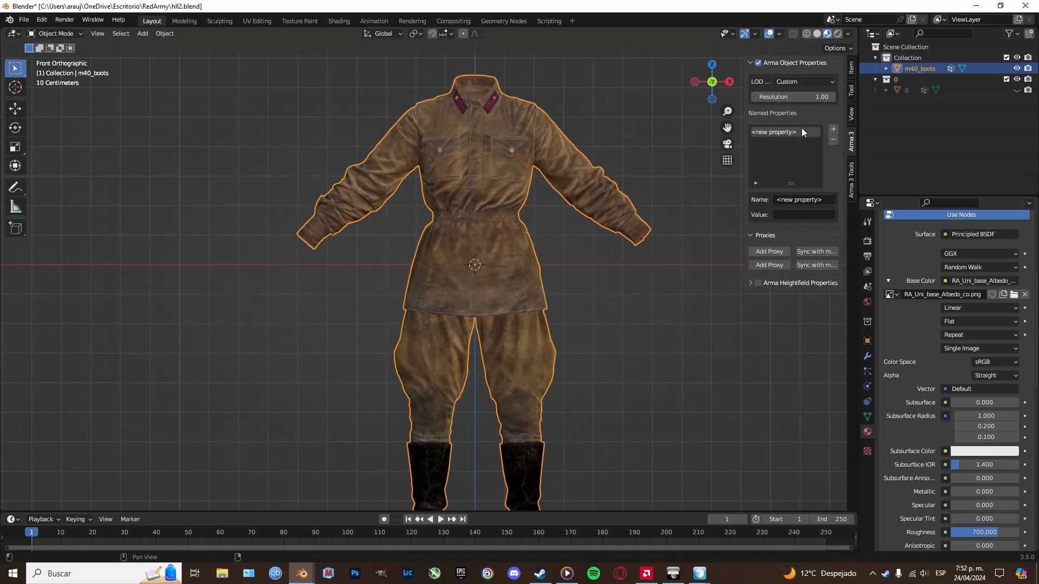
{"action": "left_click", "coordinate": [798, 199]}
{"action": "left_click", "coordinate": [798, 199]}
{"action": "double_click", "coordinate": [798, 199]}
{"action": "left_click", "coordinate": [798, 199]}
{"action": "left_click_drag", "start_coordinate": [816, 198], "coordinate": [778, 200]}
{"action": "type", "text": "autocenter"}
{"action": "key", "text": "Return"}
{"action": "left_click", "coordinate": [810, 215]}
{"action": "type", "text": "0"}
{"action": "key", "text": "Return"}
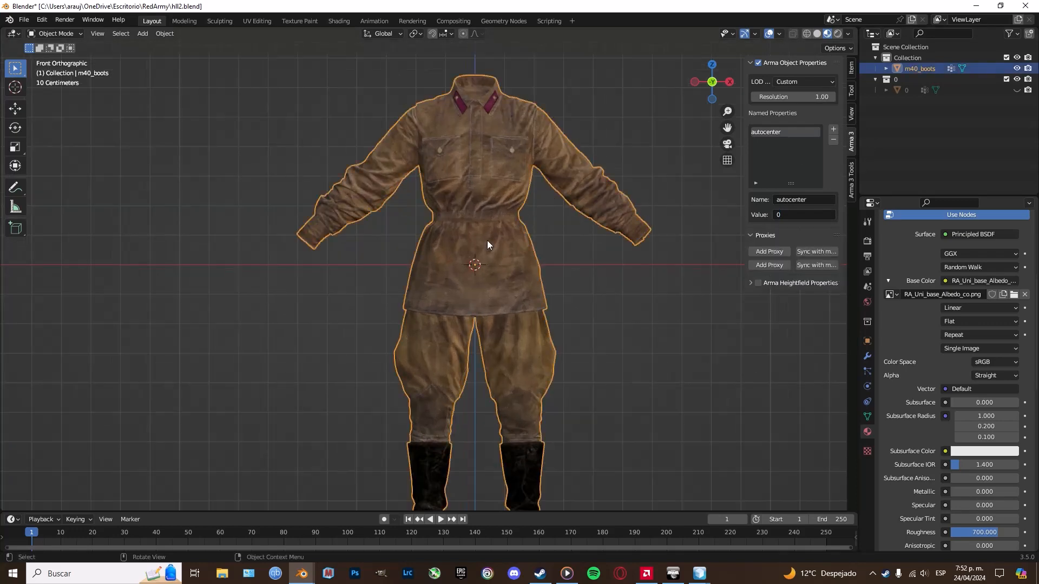
Check object 0 in collection 0 by showing it briefly and hiding it again
{"action": "scroll", "coordinate": [481, 232], "scroll_direction": "down", "scroll_amount": 2}
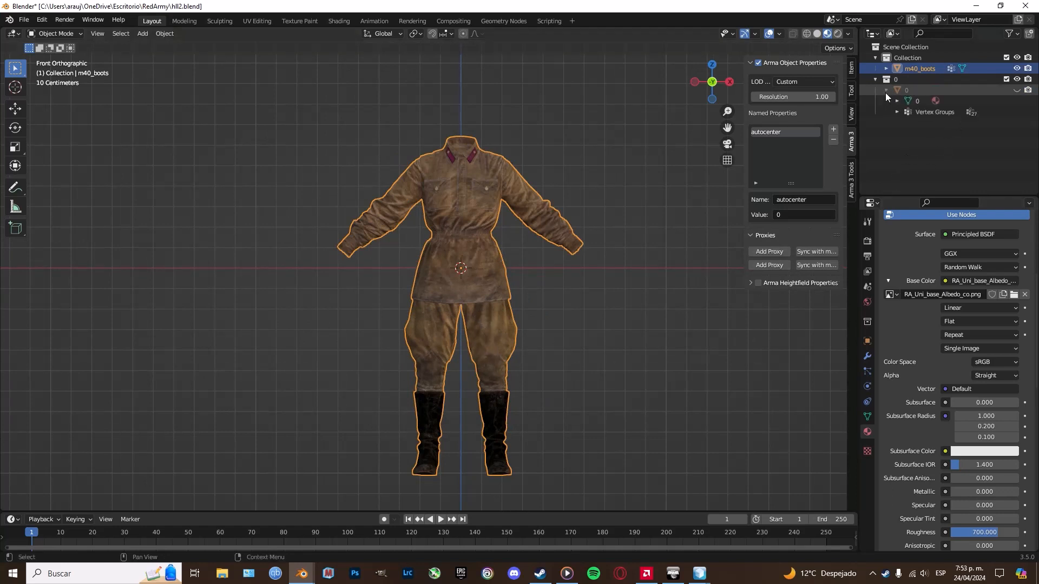
{"action": "left_click", "coordinate": [1017, 91]}
{"action": "left_click", "coordinate": [1017, 90]}
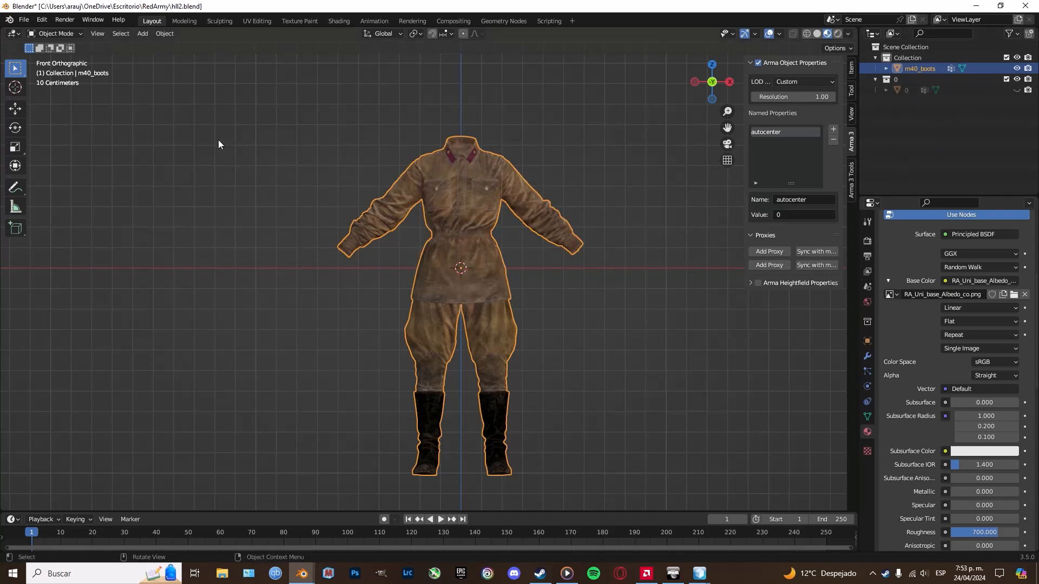
Export only the selected uniform as an Arma 3 P3D file named ra_m40_boots.p3d in the RedArmy folder
{"action": "left_click", "coordinate": [34, 21]}
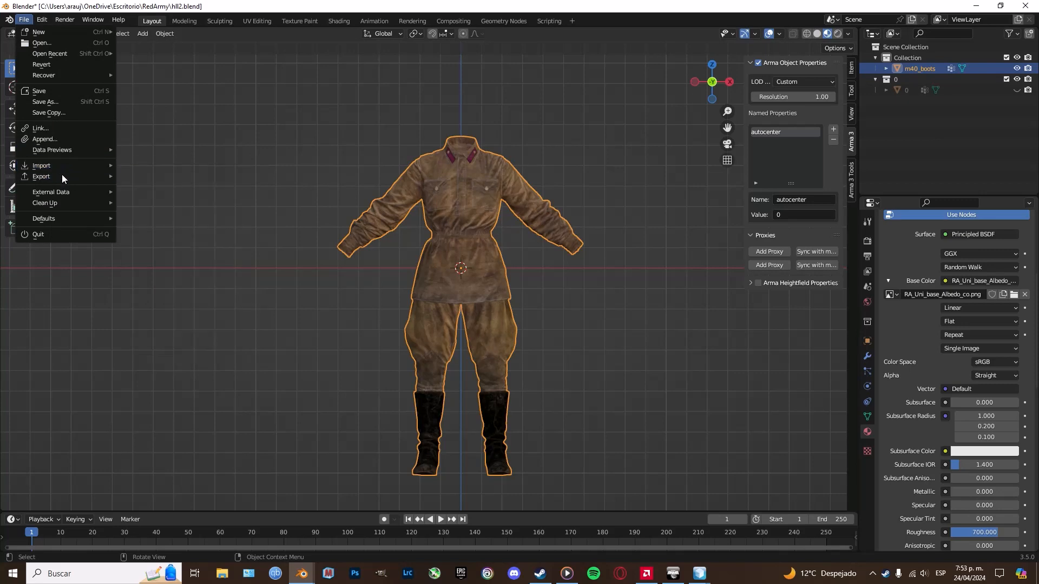
{"action": "mouse_move", "coordinate": [62, 176]}
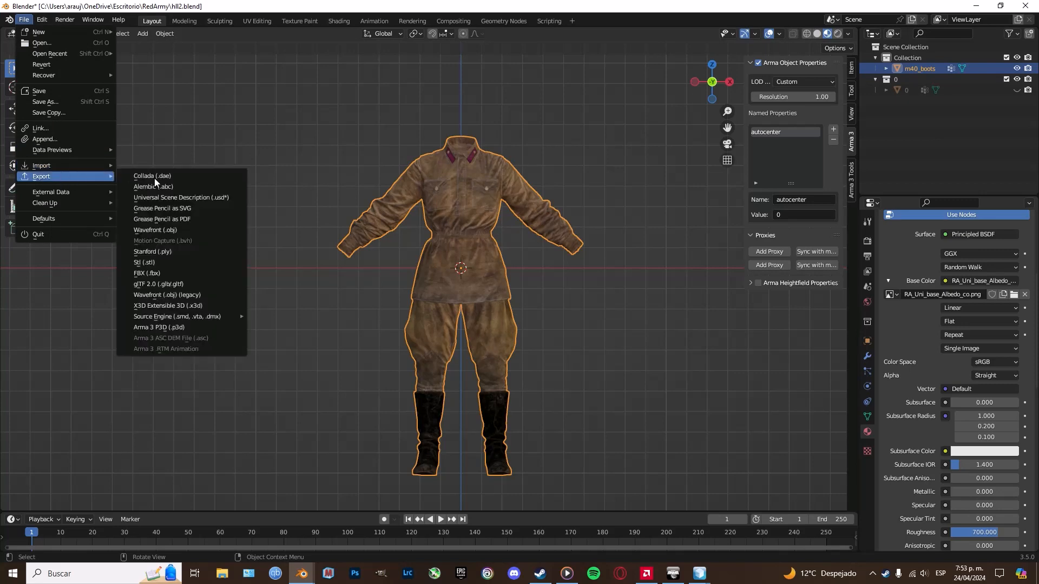
{"action": "left_click", "coordinate": [160, 327]}
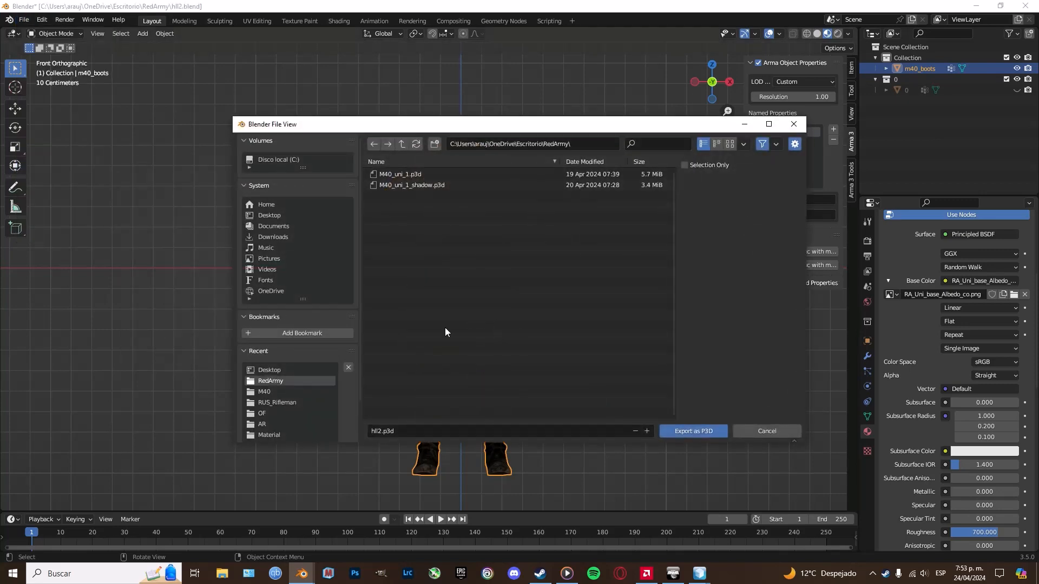
{"action": "left_click", "coordinate": [318, 372]}
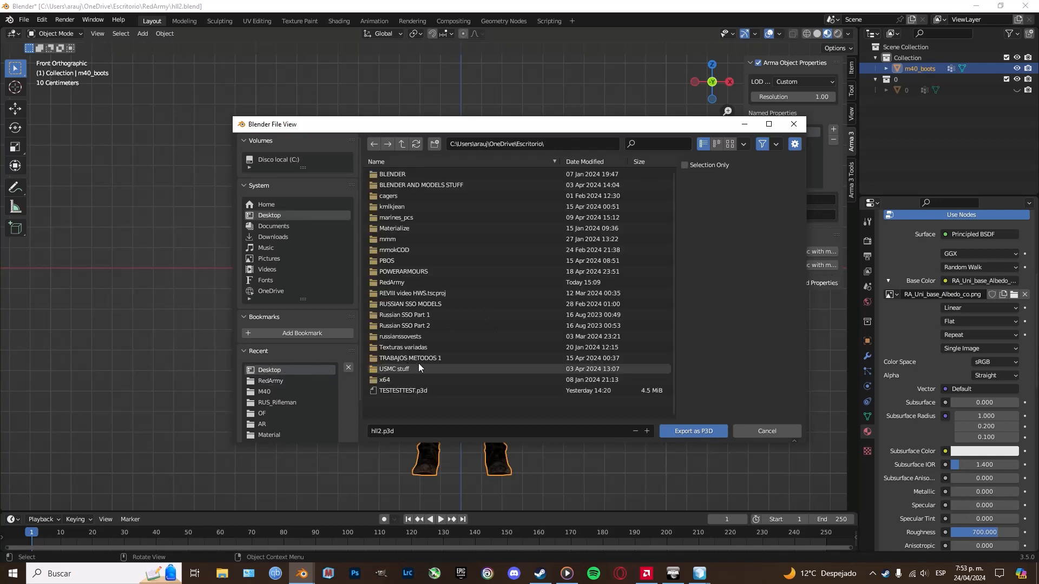
{"action": "left_click", "coordinate": [314, 380]}
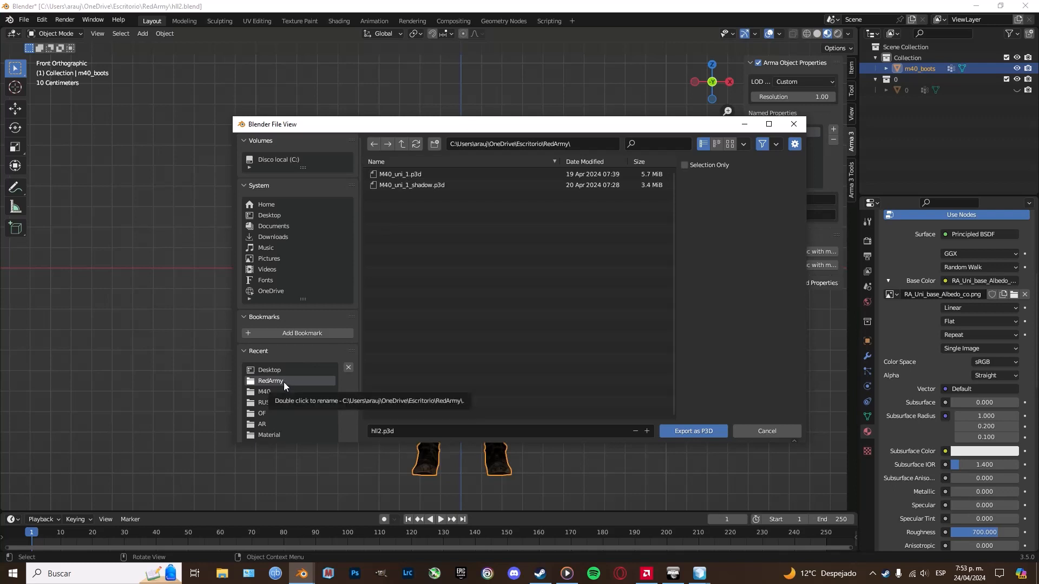
{"action": "left_click", "coordinate": [378, 431]}
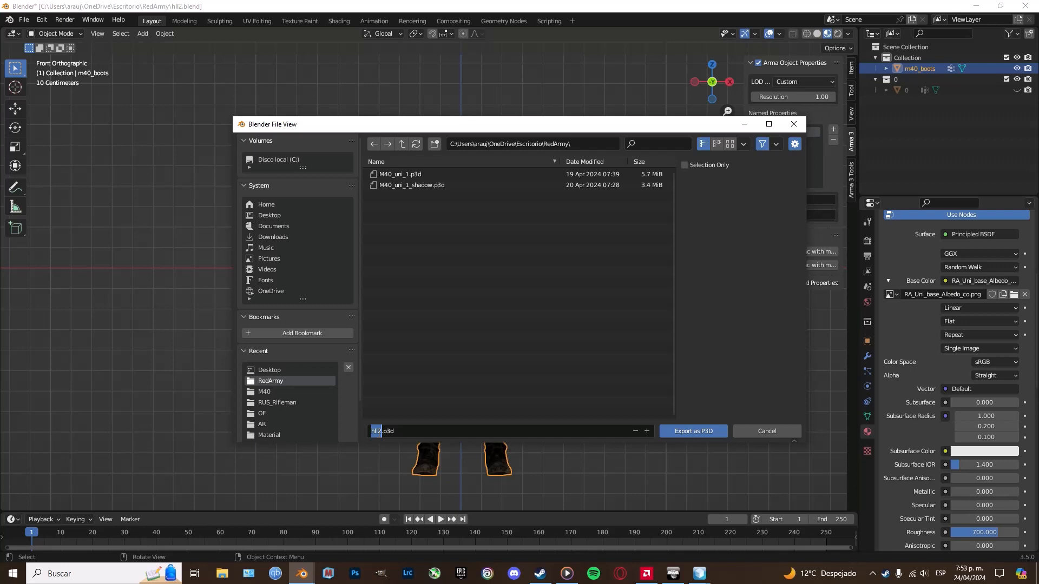
{"action": "type", "text": "ra_m40_boots"}
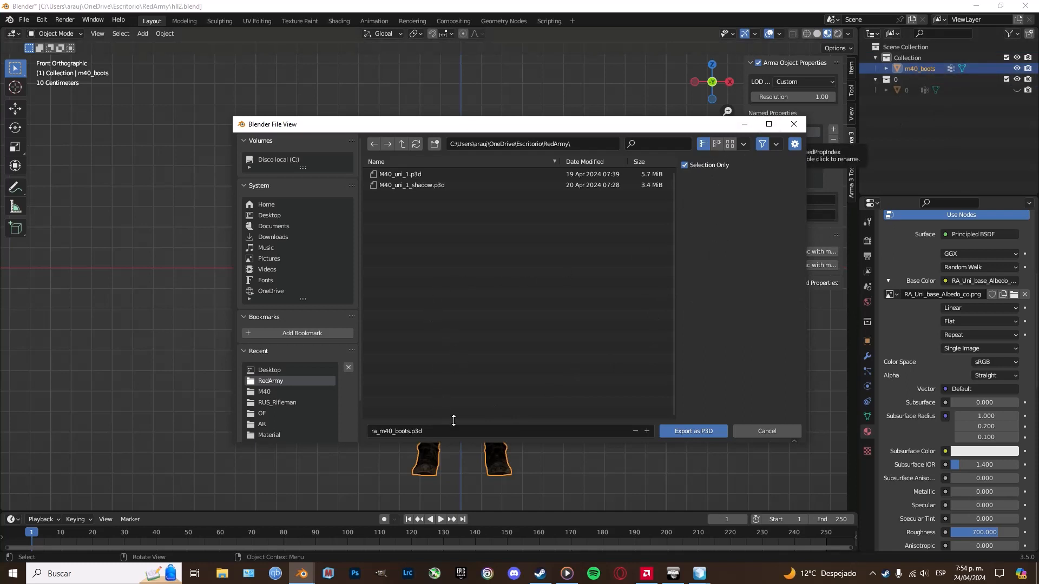
{"action": "left_click", "coordinate": [689, 433]}
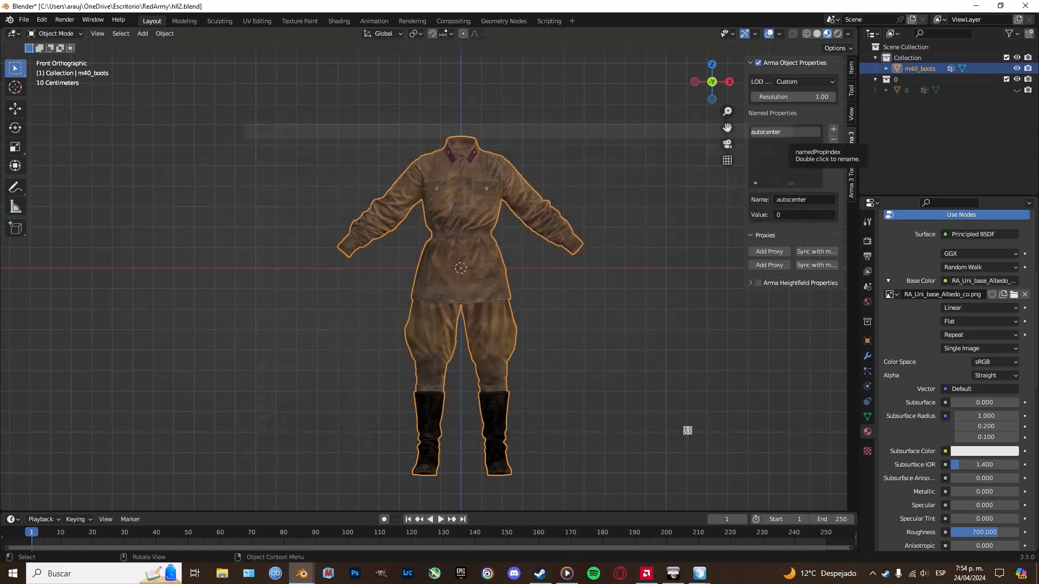
Switch to the empty Object Builder window and open ra_m40_boots.p3d from the RedArmy folder
{"action": "mouse_move", "coordinate": [700, 573]}
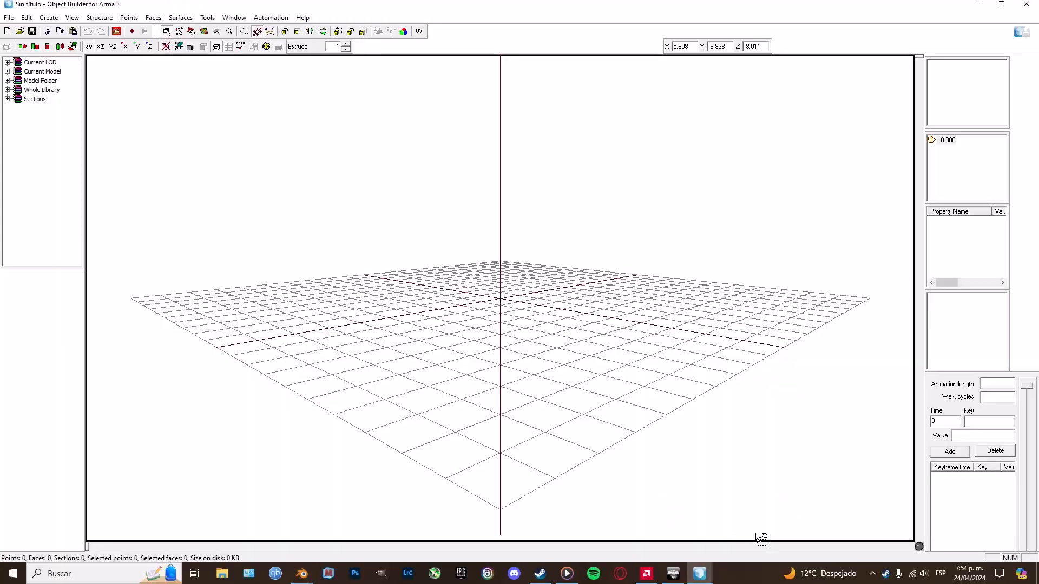
{"action": "left_click", "coordinate": [759, 538]}
{"action": "left_click", "coordinate": [8, 17]}
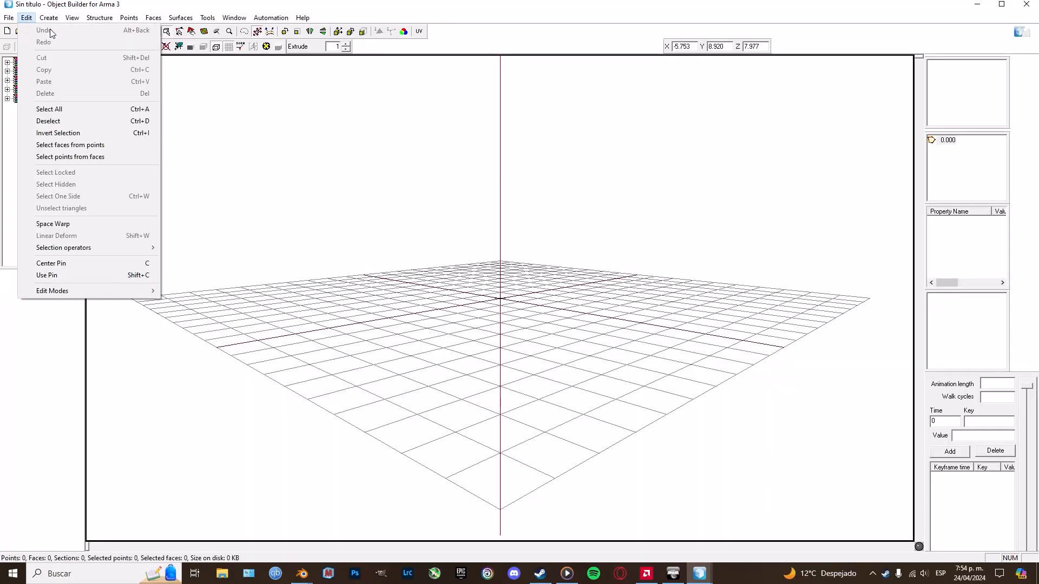
{"action": "left_click", "coordinate": [28, 45]}
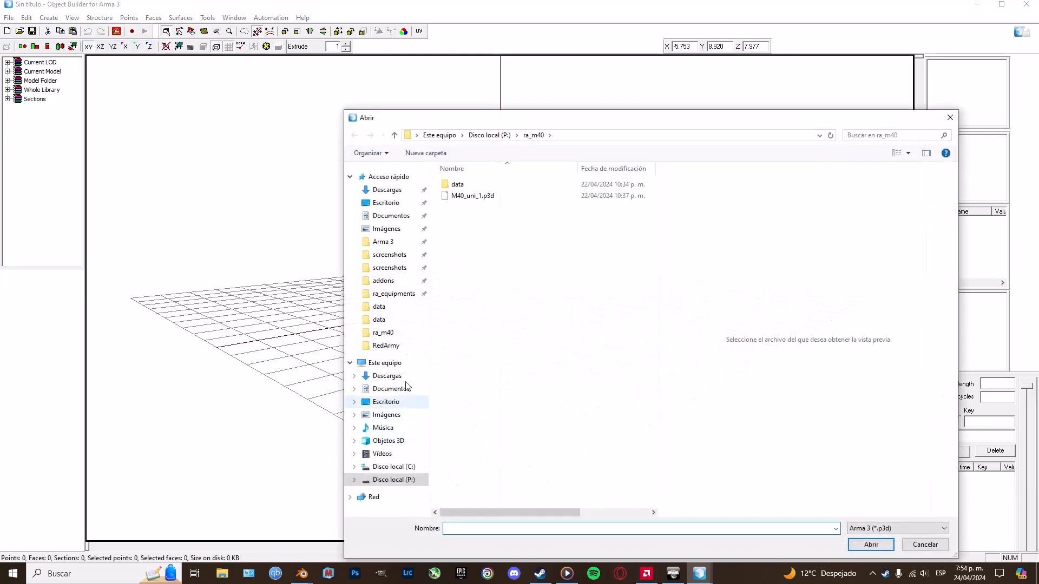
{"action": "left_click", "coordinate": [407, 349]}
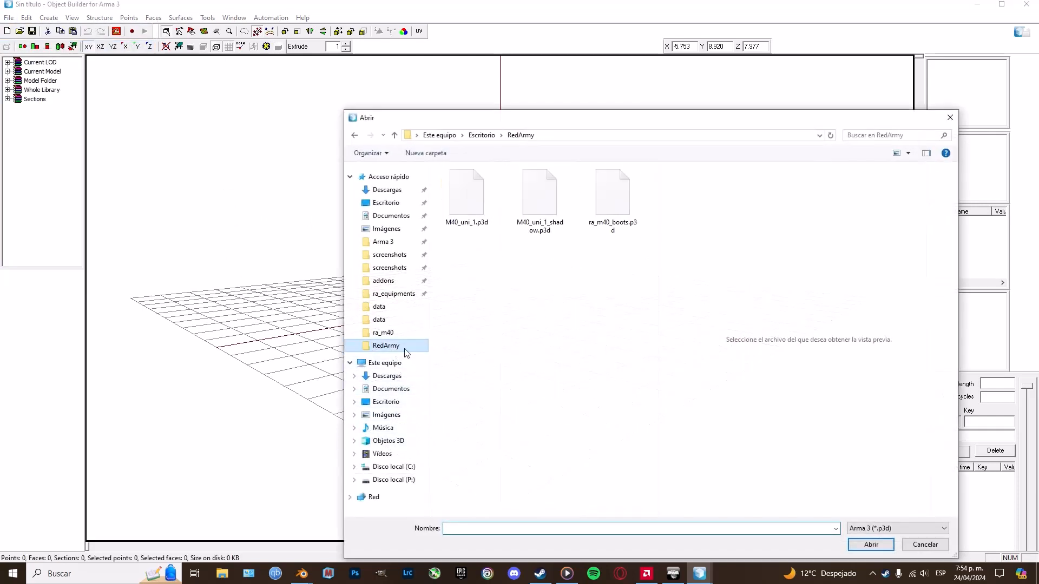
{"action": "left_click", "coordinate": [626, 218]}
{"action": "left_click", "coordinate": [871, 545]}
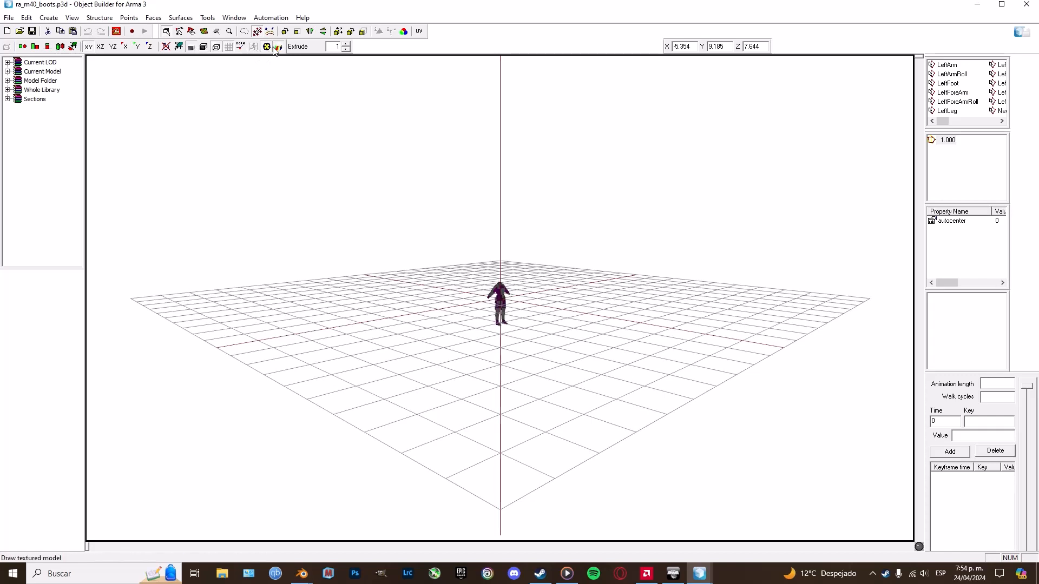
View the imported uniform from the front and save ra_m40_boots.p3d
{"action": "scroll", "coordinate": [390, 120], "scroll_direction": "up", "scroll_amount": 5}
{"action": "scroll", "coordinate": [389, 134], "scroll_direction": "up", "scroll_amount": 3}
{"action": "middle_click_drag", "start_coordinate": [537, 135], "coordinate": [494, 140]}
{"action": "left_click", "coordinate": [9, 18]}
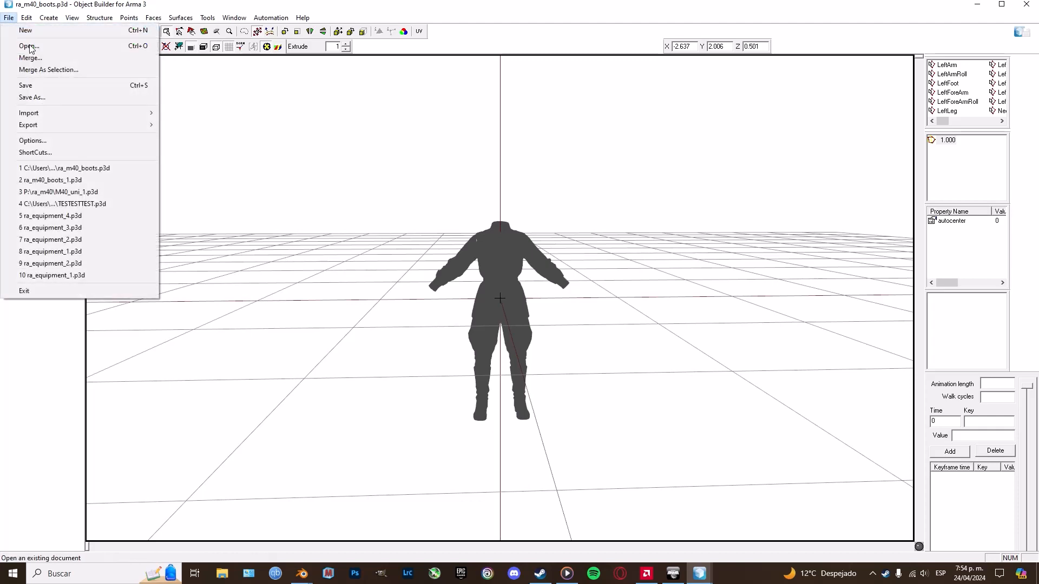
{"action": "left_click", "coordinate": [34, 86]}
{"action": "scroll", "coordinate": [448, 269], "scroll_direction": "down", "scroll_amount": 2}
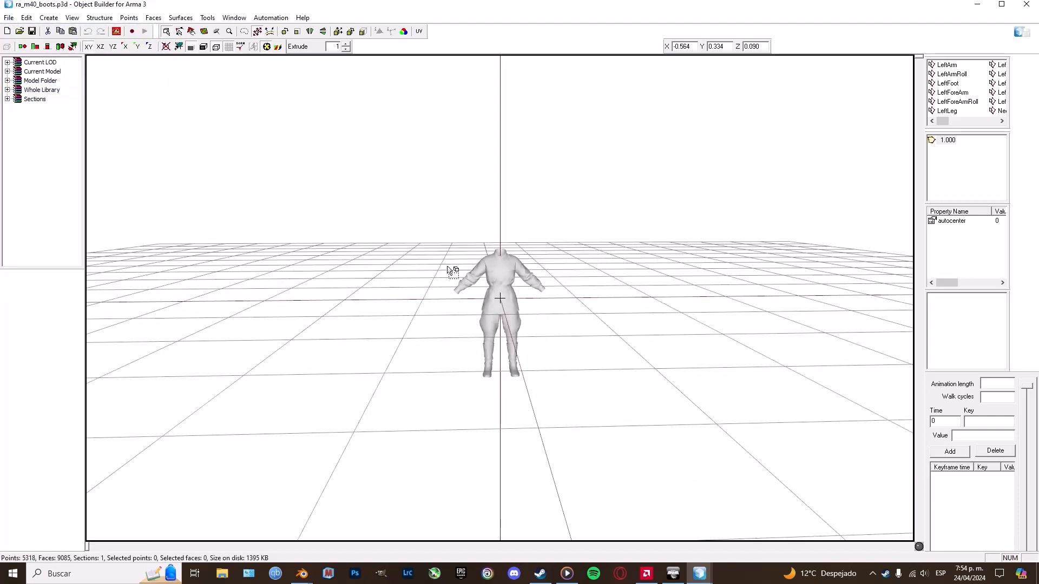
Duplicate the entire uniform in place, reverse the faces of the copy, and clear the selection
{"action": "scroll", "coordinate": [448, 269], "scroll_direction": "up", "scroll_amount": 4}
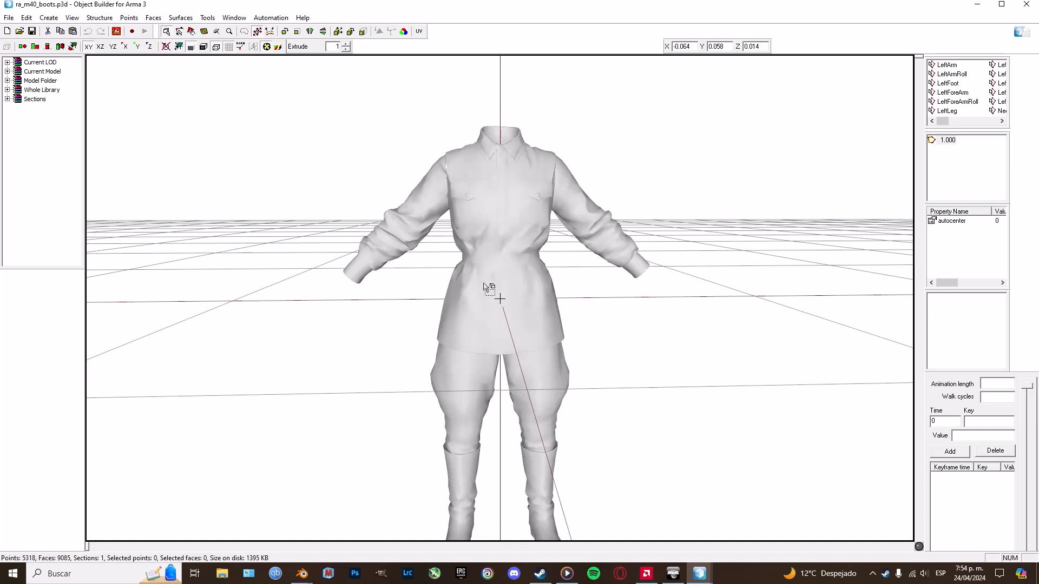
{"action": "key", "text": "ctrl+a"}
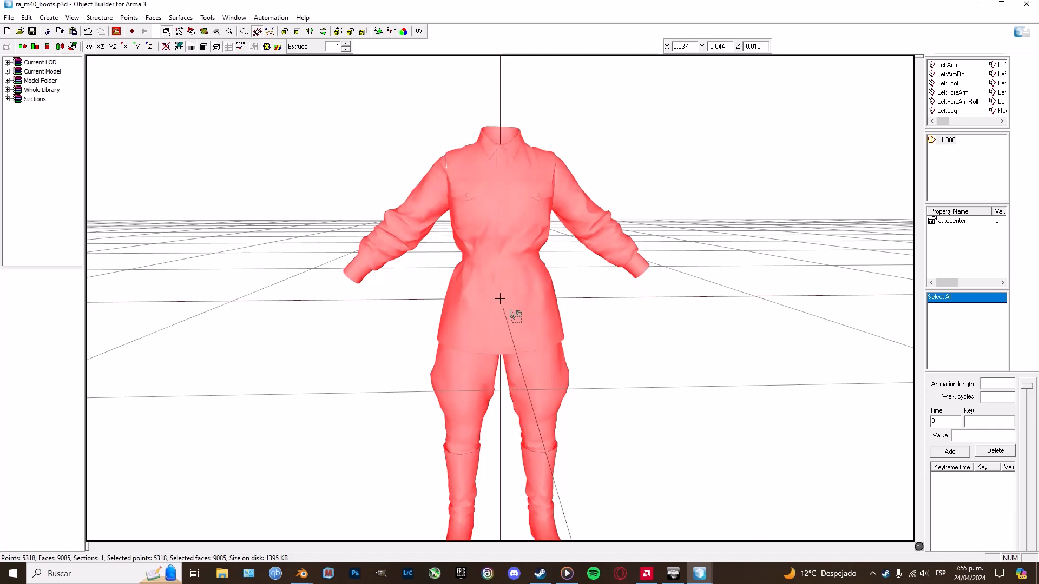
{"action": "key", "text": "ctrl+v"}
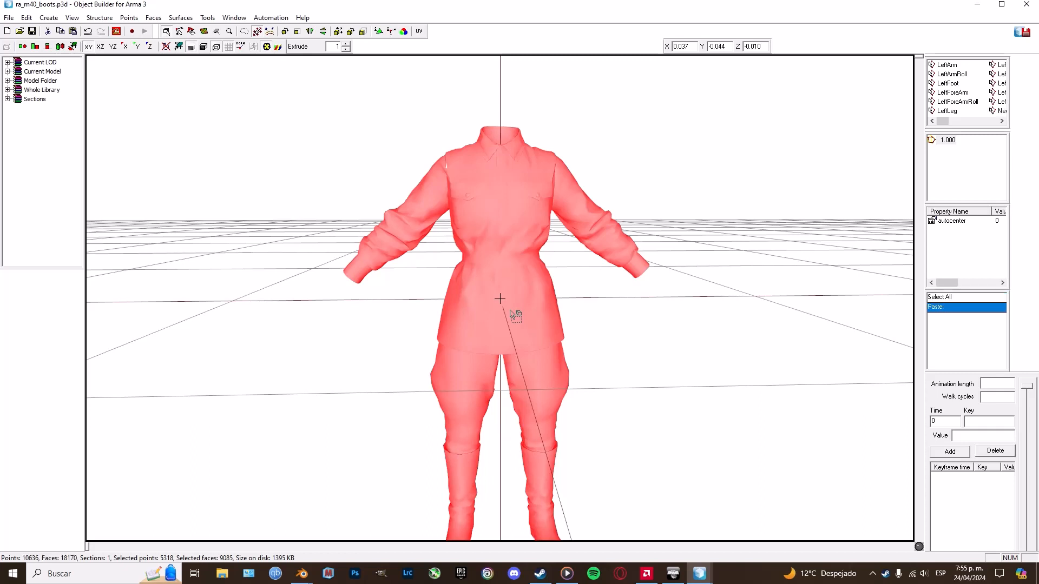
{"action": "key", "text": "w"}
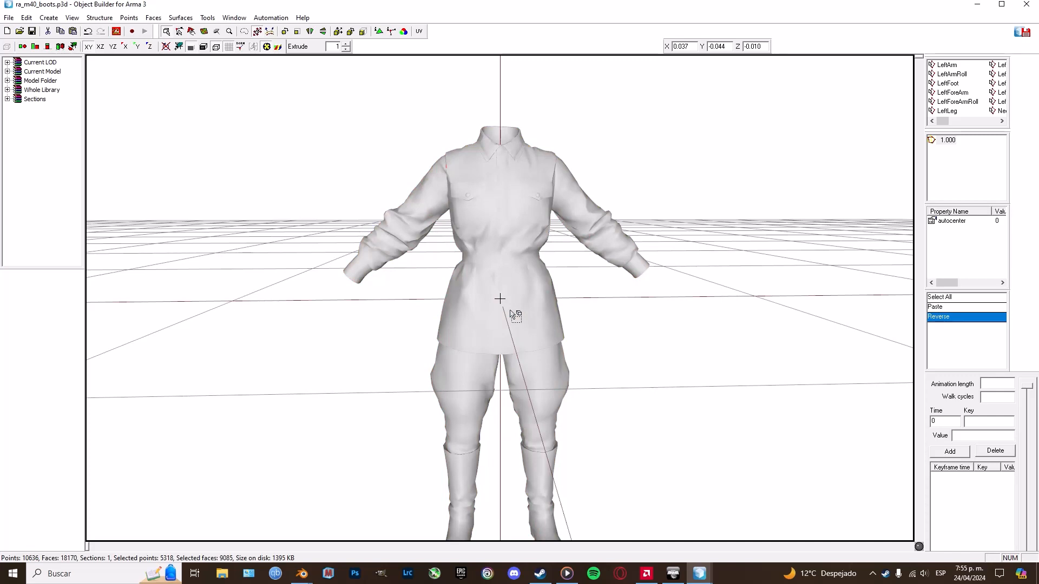
{"action": "left_click", "coordinate": [678, 247]}
{"action": "middle_click_drag", "start_coordinate": [679, 248], "coordinate": [680, 248]}
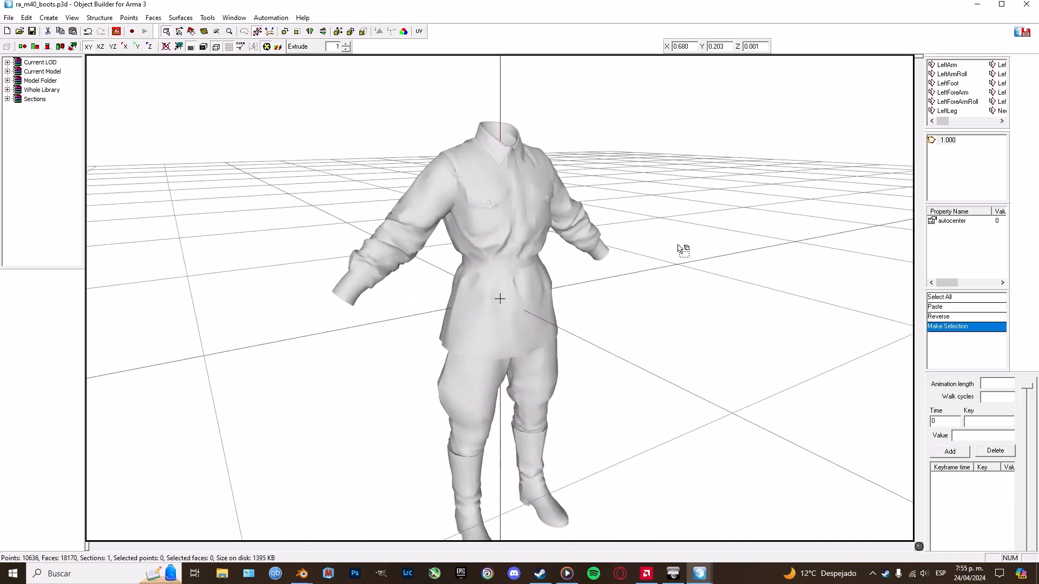
Copy the hands in the hl_white_bald_co section of M40_uni_1.p3d into the ra_m40_boots.p3d model
{"action": "left_click", "coordinate": [700, 573]}
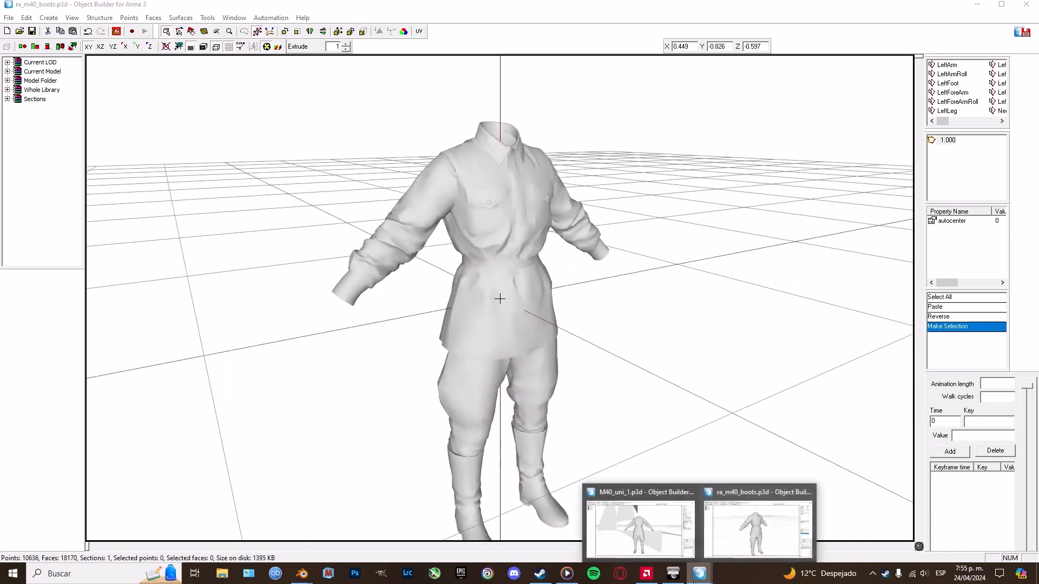
{"action": "left_click", "coordinate": [694, 547]}
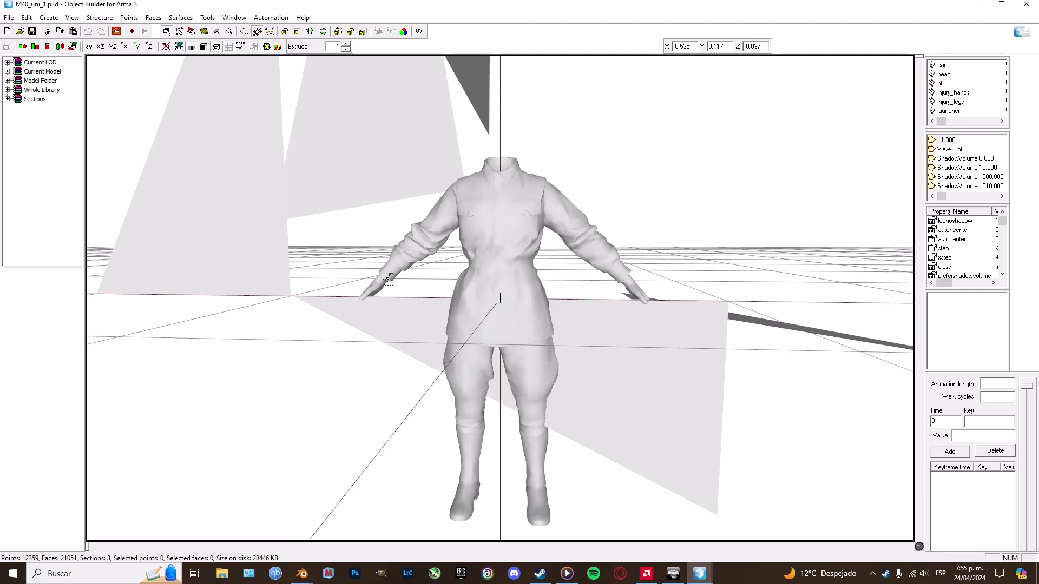
{"action": "left_click", "coordinate": [7, 99]}
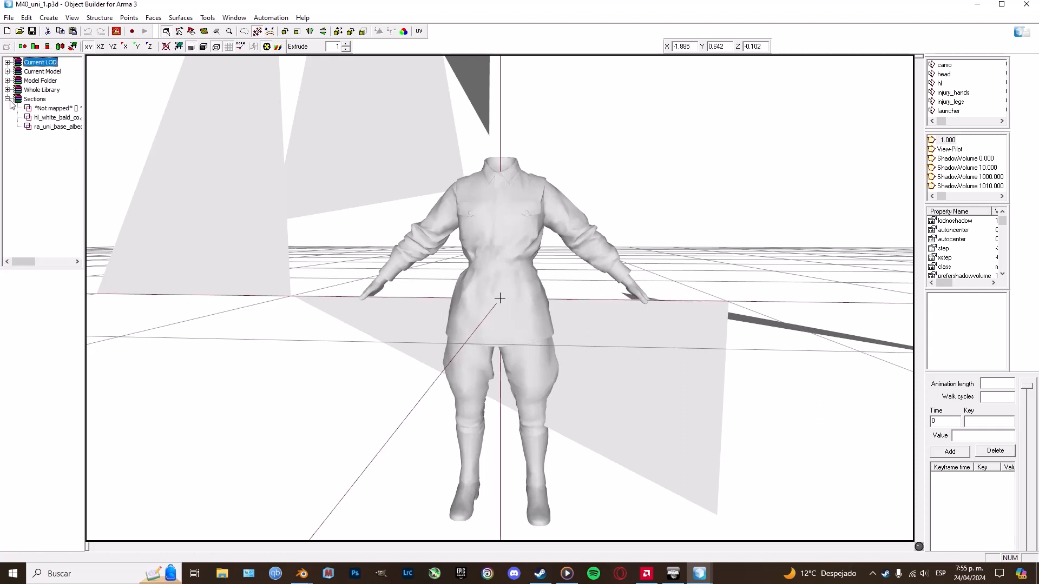
{"action": "left_click", "coordinate": [61, 117]}
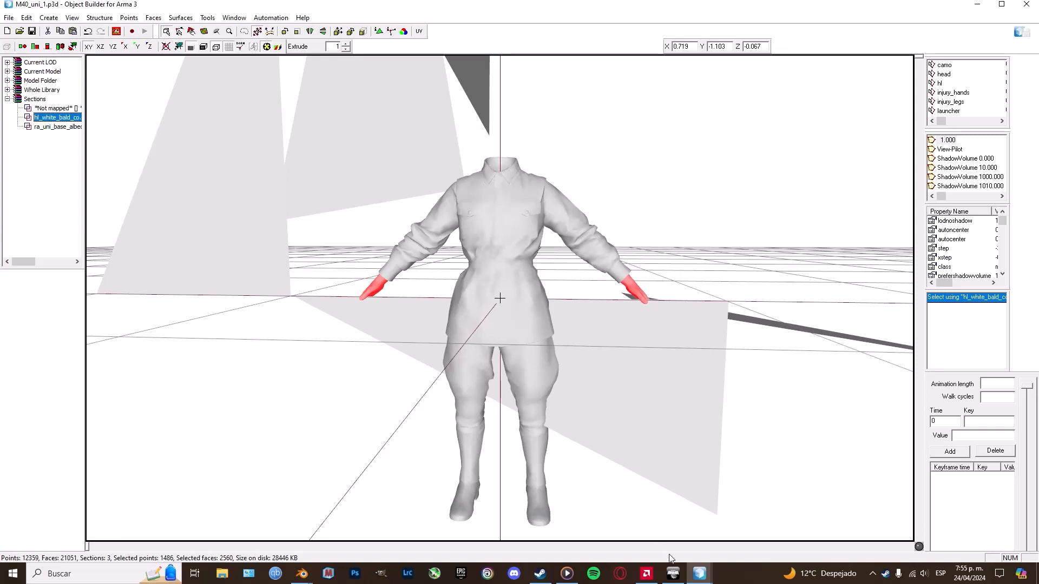
{"action": "mouse_move", "coordinate": [699, 573]}
{"action": "left_click", "coordinate": [758, 544]}
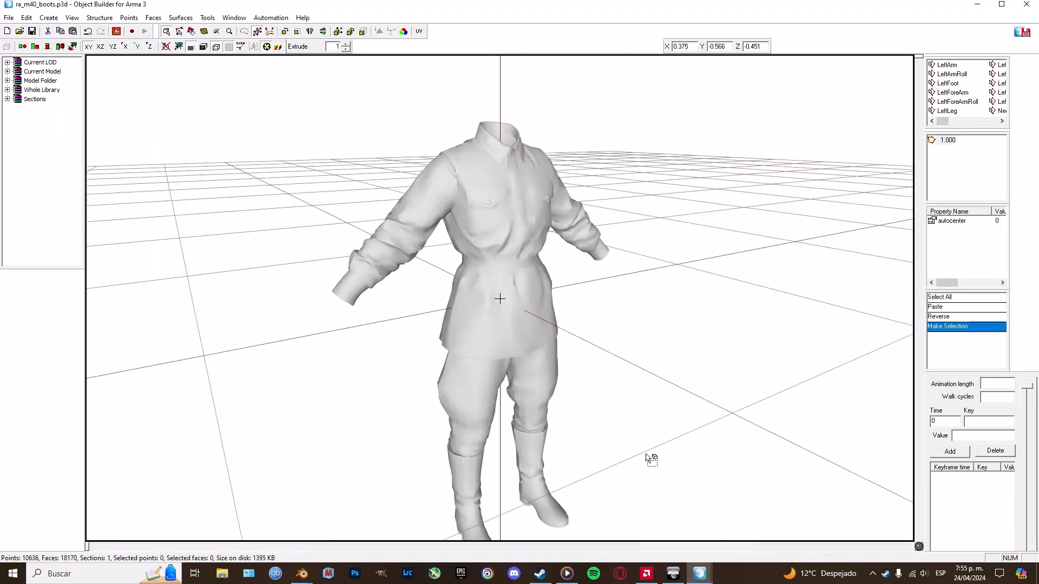
{"action": "key", "text": "ctrl+v"}
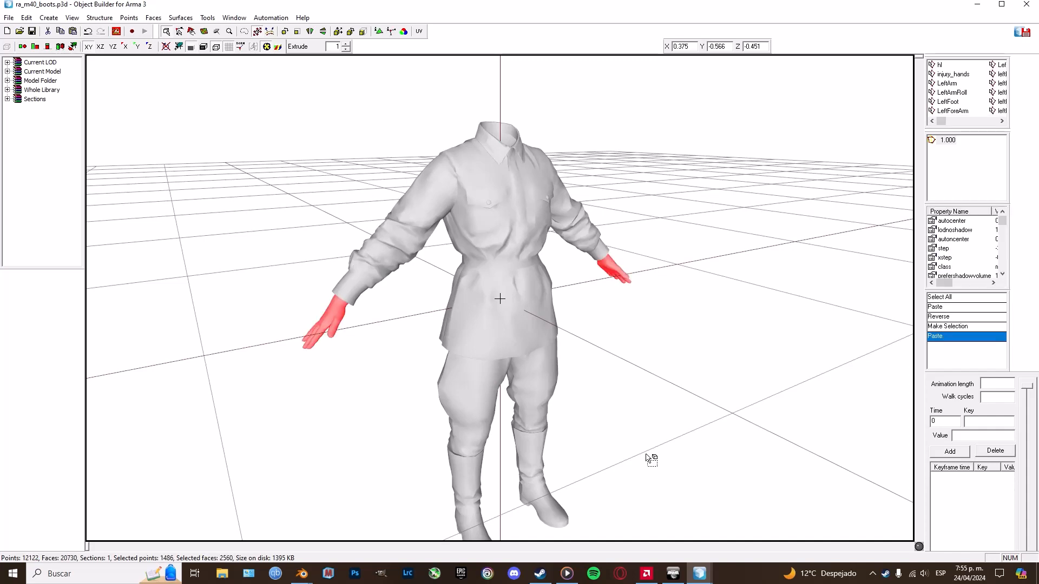
{"action": "right_click_drag", "start_coordinate": [622, 376], "coordinate": [622, 376]}
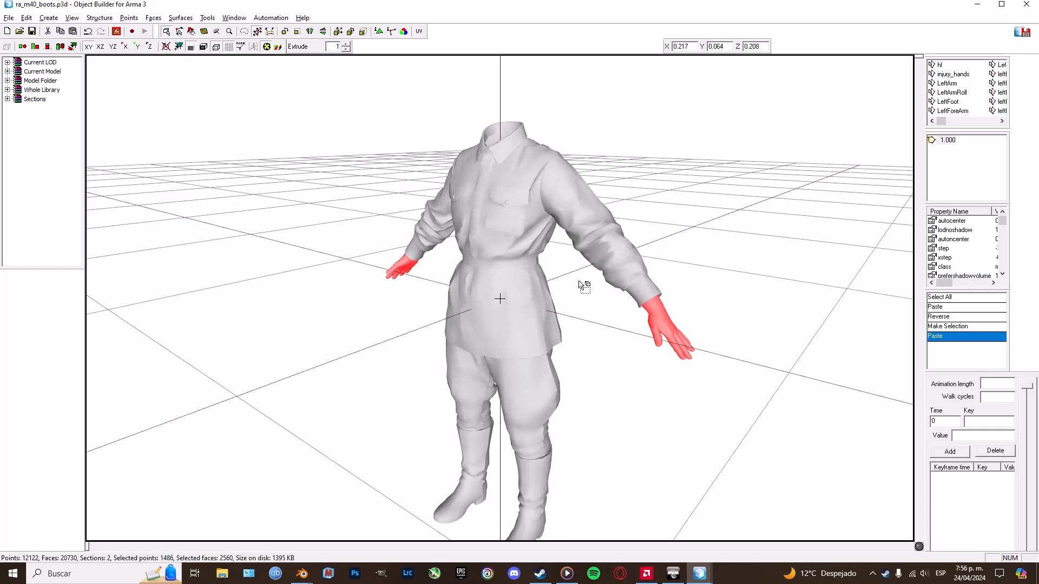
{"action": "left_click_drag", "start_coordinate": [579, 282], "coordinate": [479, 283], "text": "alt"}
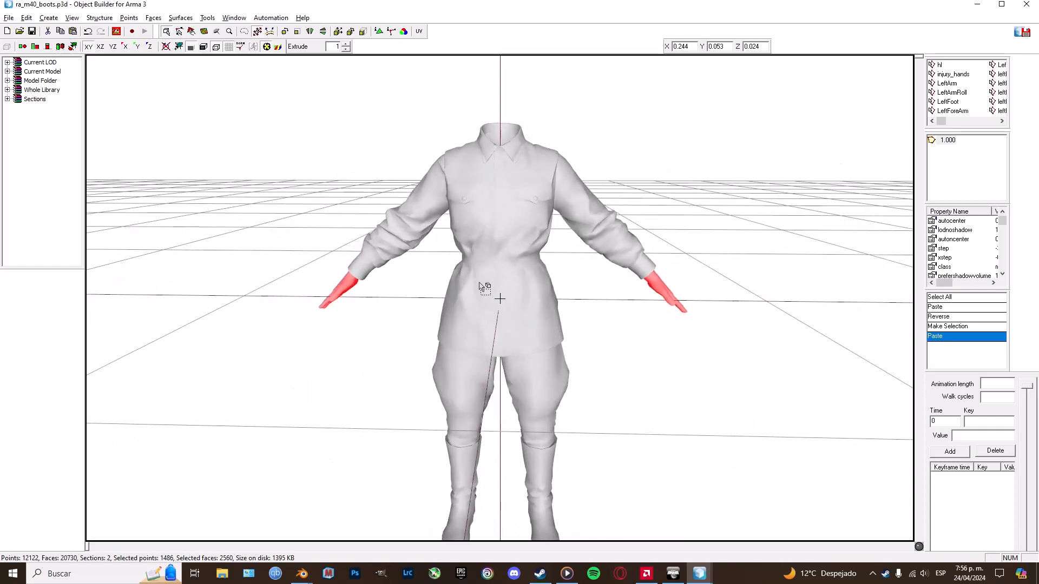
Select the faces of the Not mapped section in ra_m40_boots.p3d and open their face properties
{"action": "left_click", "coordinate": [7, 100]}
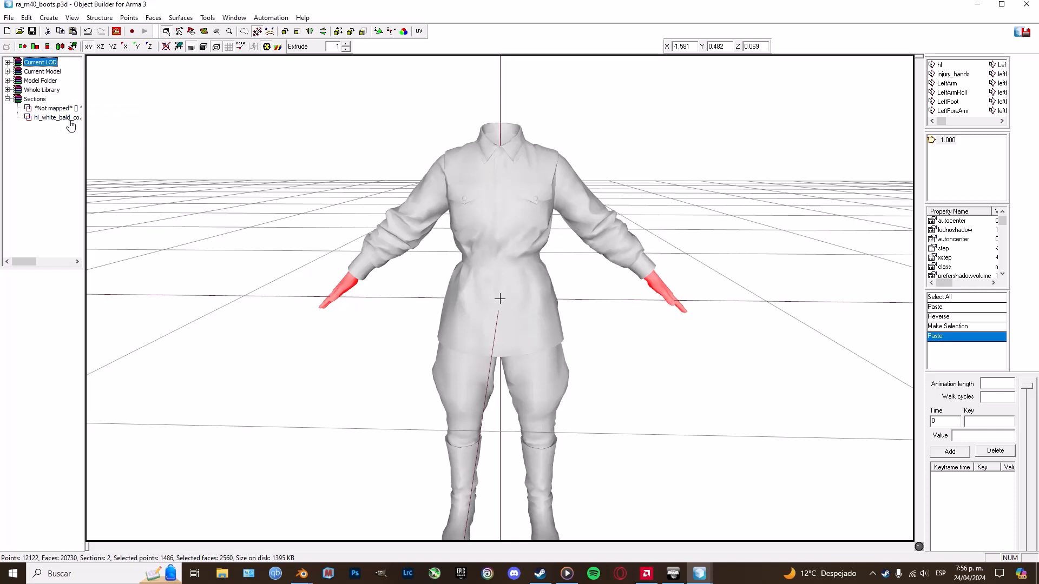
{"action": "left_click", "coordinate": [54, 108]}
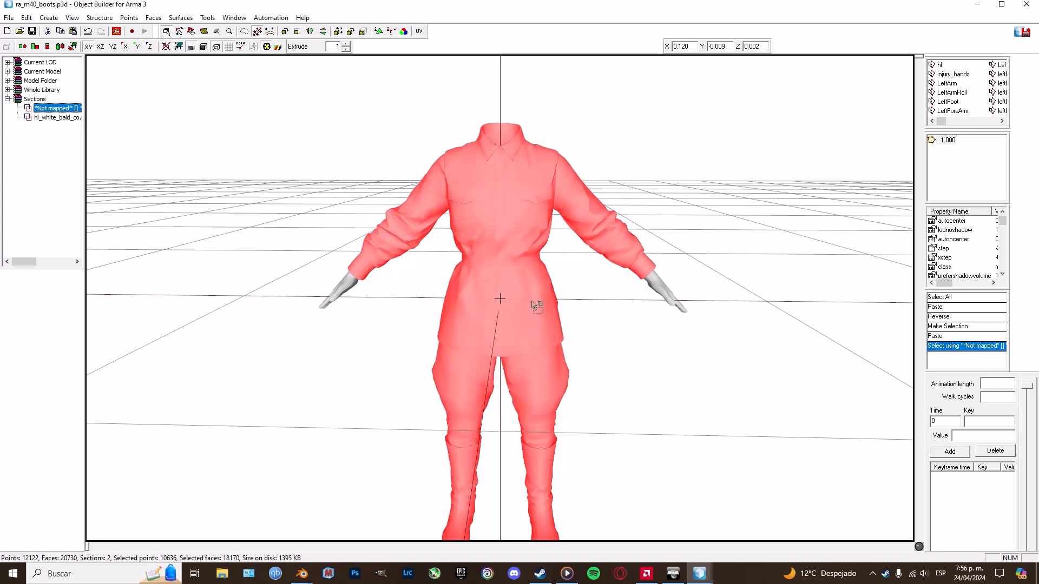
{"action": "key", "text": "Delete"}
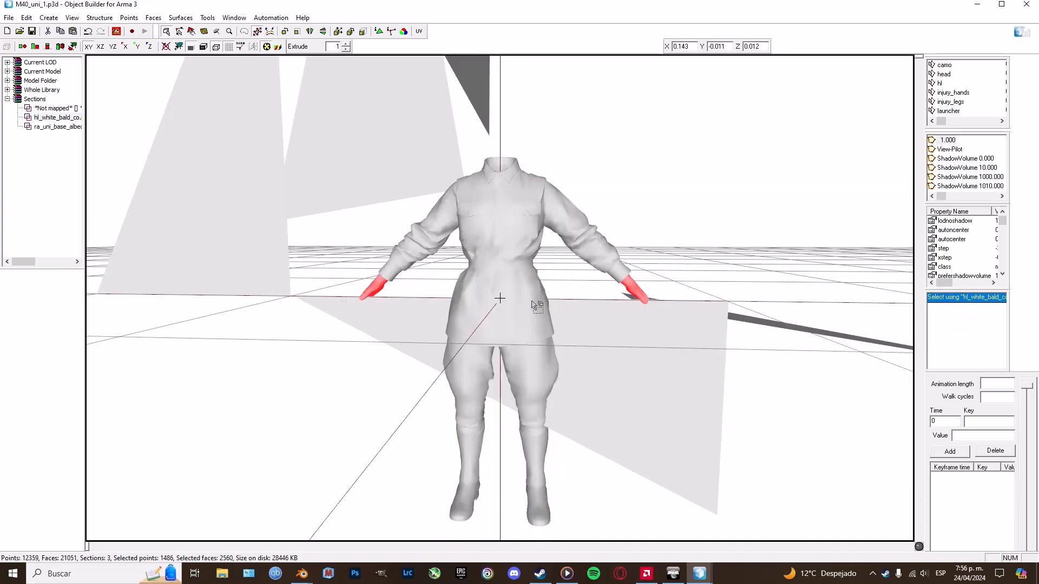
{"action": "mouse_move", "coordinate": [699, 572]}
{"action": "left_click", "coordinate": [766, 533]}
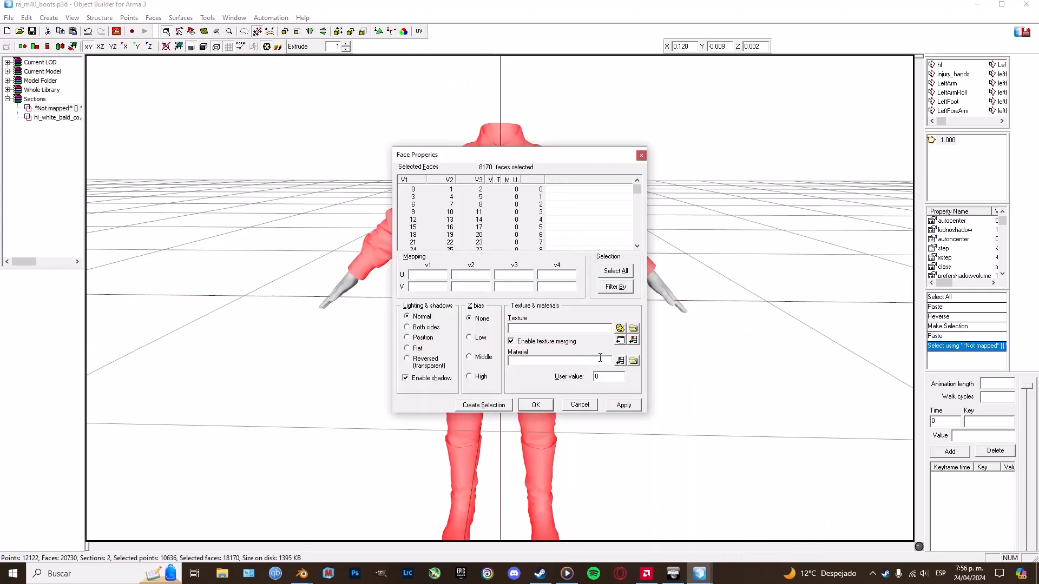
Set the selected faces' texture to the Pac & Paa file RA_Uni_base_Albedo_co.paa from ra_m40\data on drive P
{"action": "left_click_drag", "start_coordinate": [648, 301], "coordinate": [885, 301]}
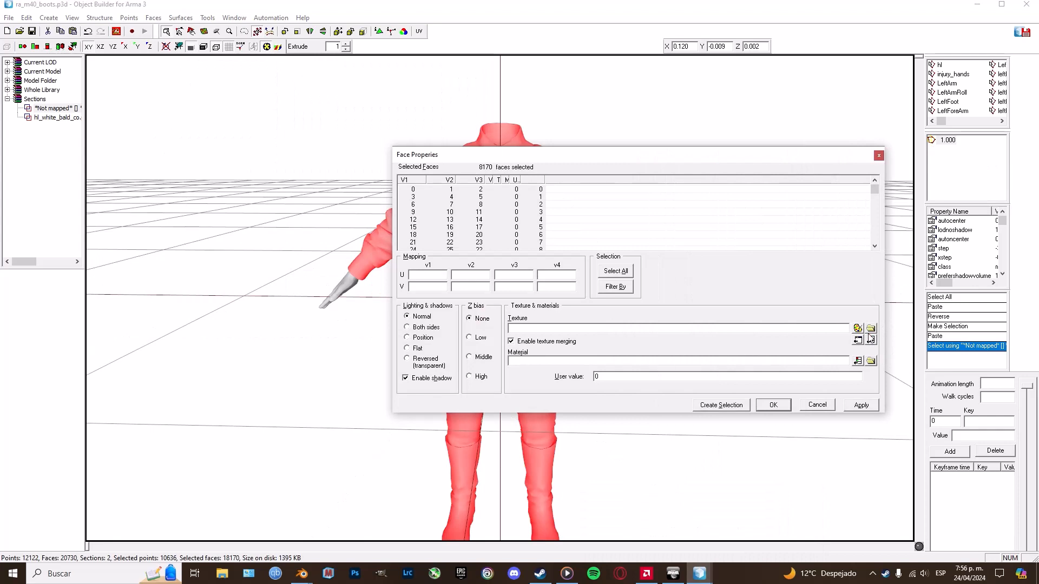
{"action": "left_click", "coordinate": [870, 330]}
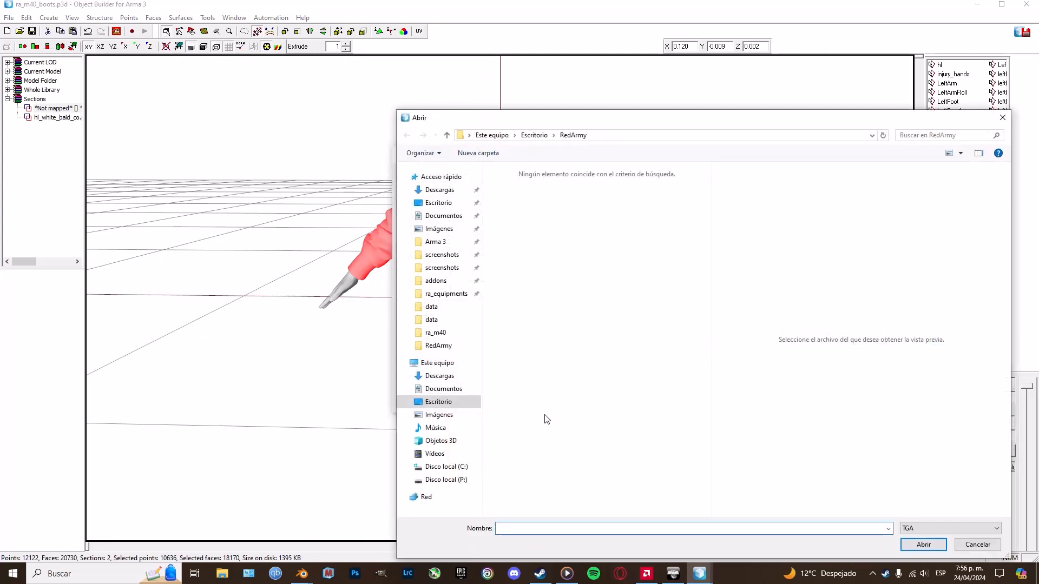
{"action": "left_click", "coordinate": [474, 481]}
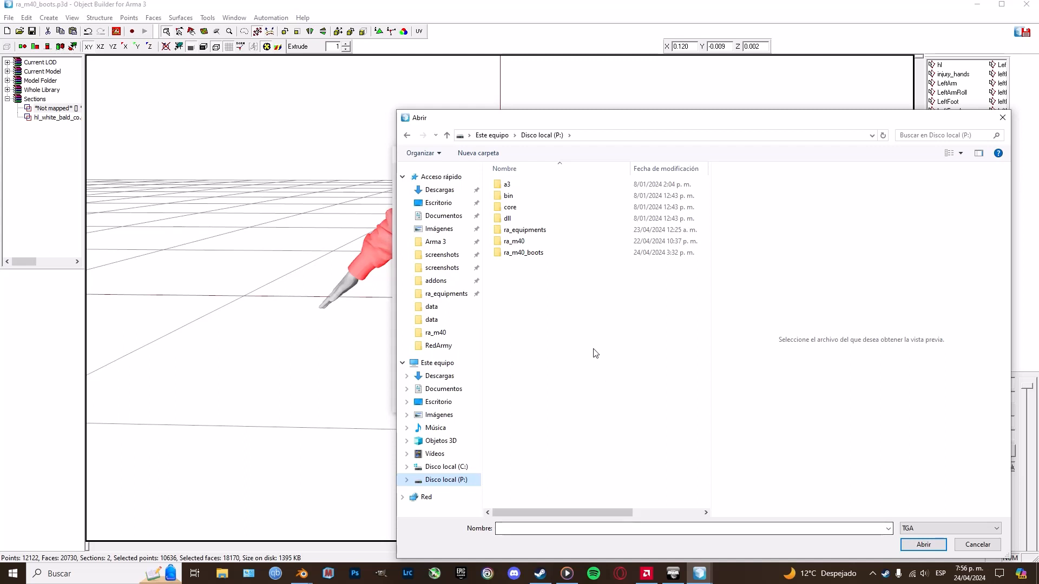
{"action": "left_click", "coordinate": [557, 247]}
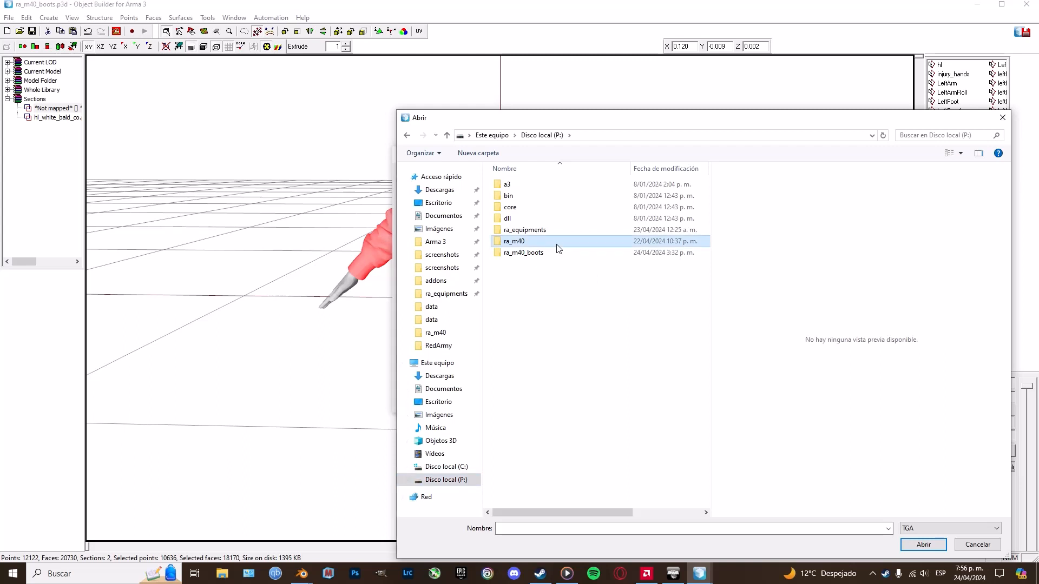
{"action": "double_click", "coordinate": [558, 246]}
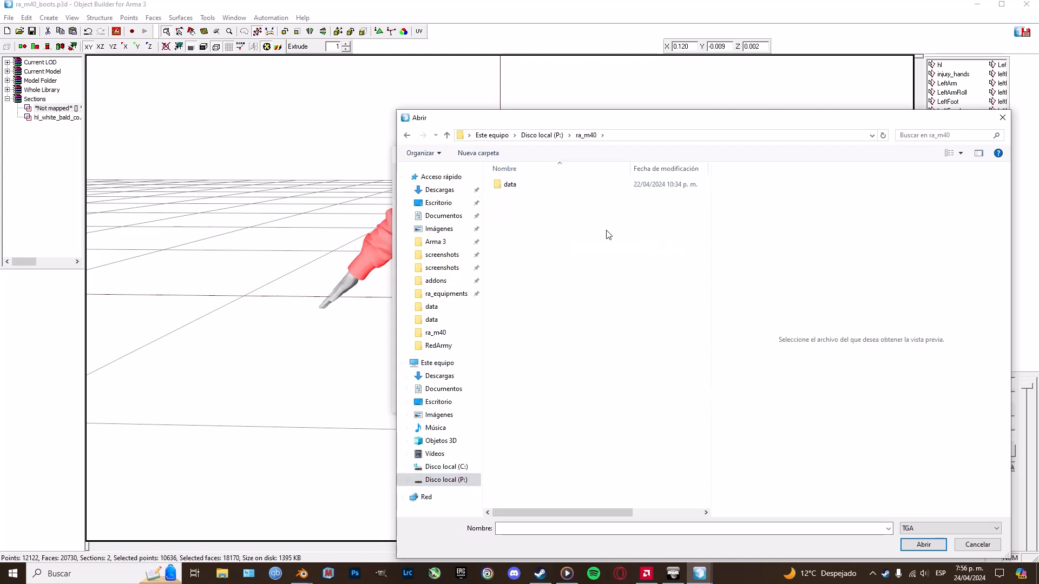
{"action": "left_click", "coordinate": [949, 529]}
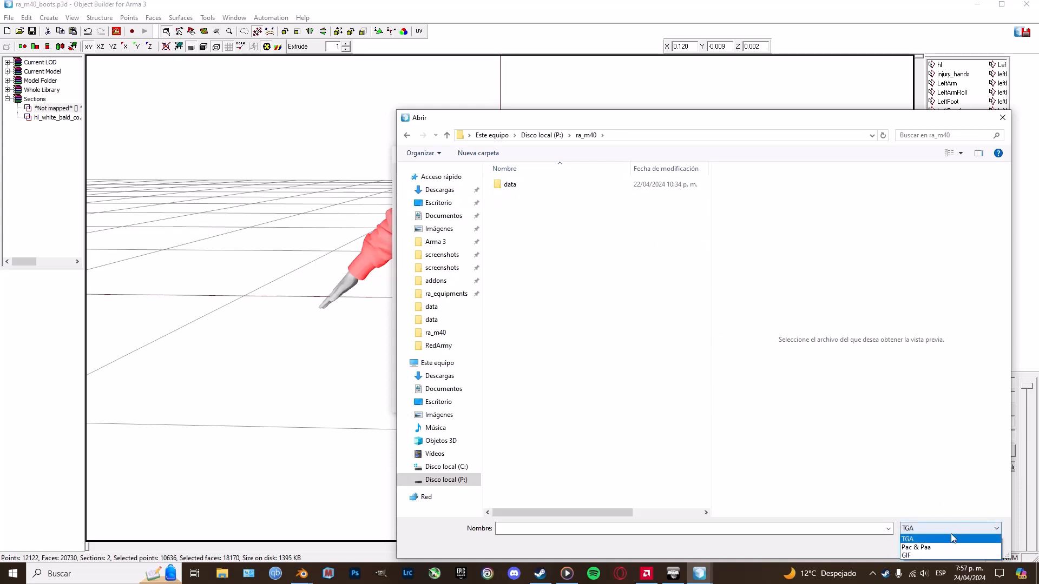
{"action": "left_click", "coordinate": [952, 547]}
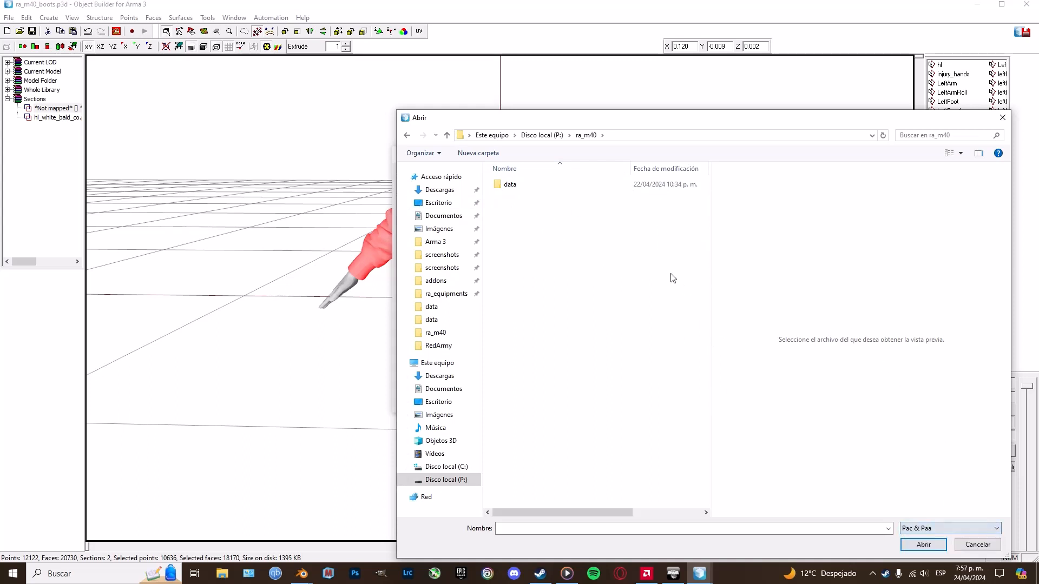
{"action": "double_click", "coordinate": [636, 186]}
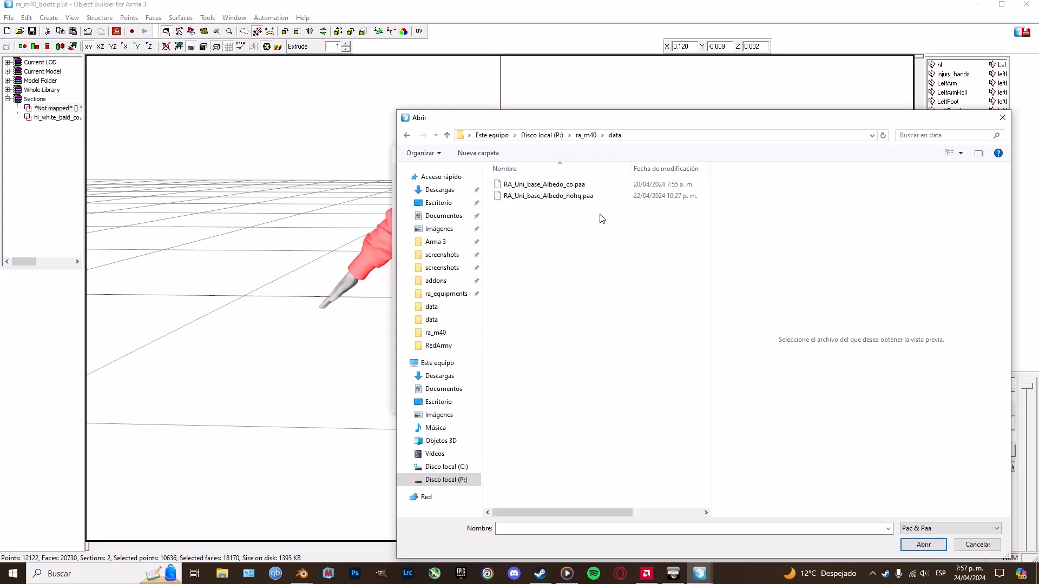
{"action": "left_click", "coordinate": [567, 186]}
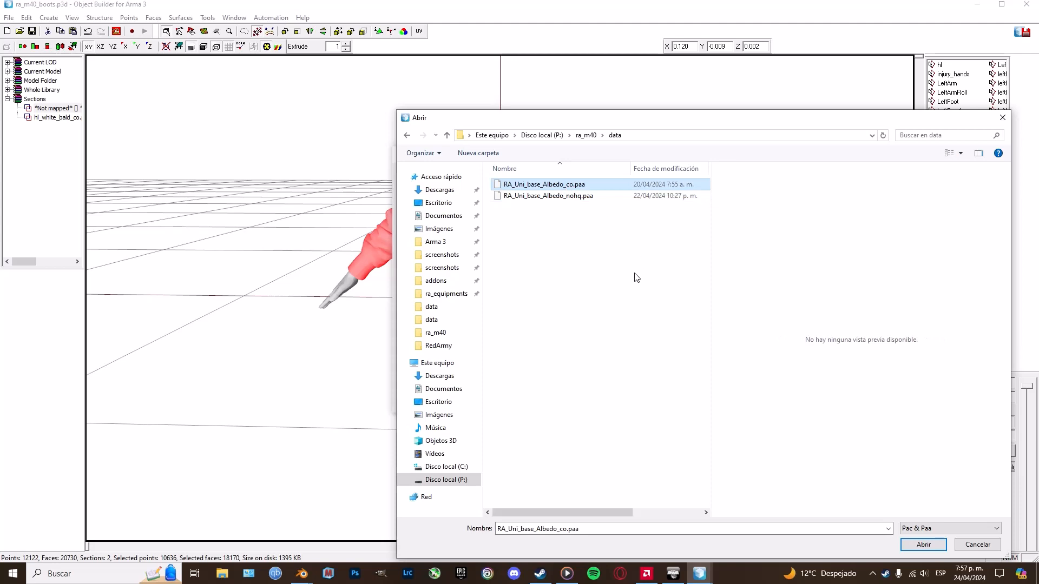
{"action": "left_click", "coordinate": [924, 545]}
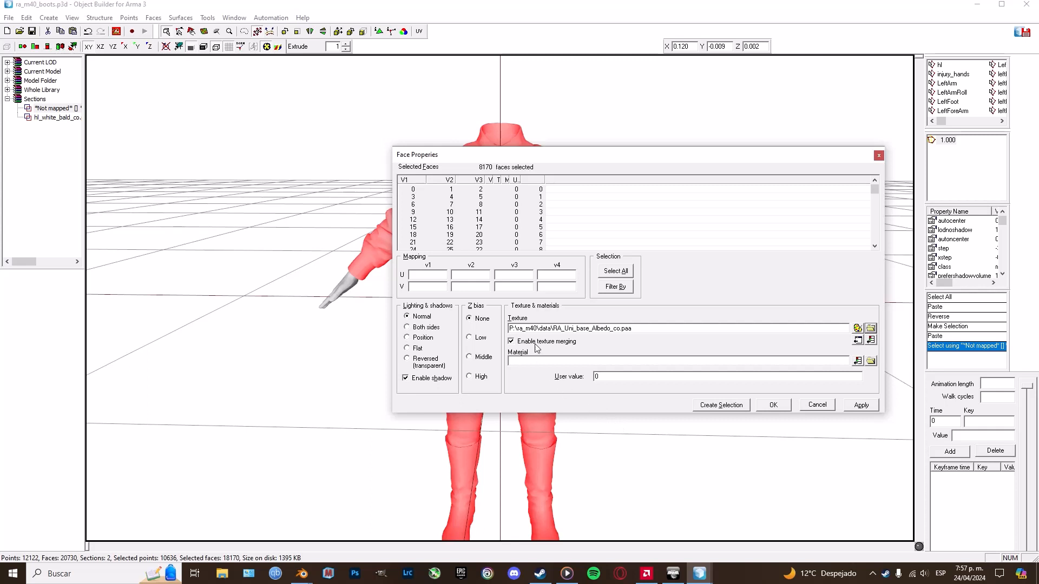
Remove the P:\ drive prefix from the texture path, leaving ra_m40\data\RA_Uni_base_Albedo_co.paa
{"action": "left_click_drag", "start_coordinate": [517, 329], "coordinate": [506, 333]}
{"action": "left_click_drag", "start_coordinate": [525, 328], "coordinate": [628, 332]}
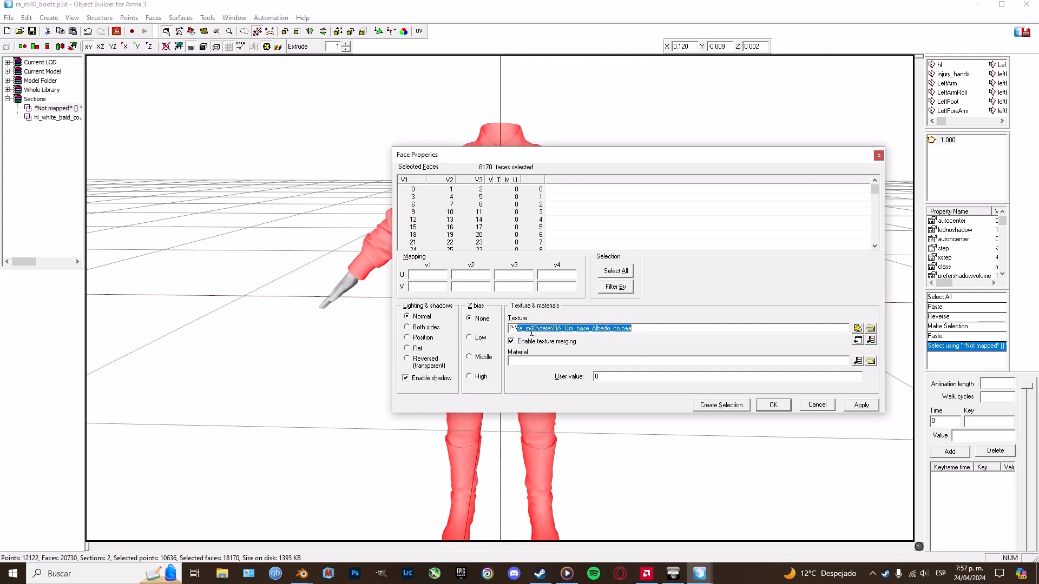
{"action": "left_click", "coordinate": [515, 329]}
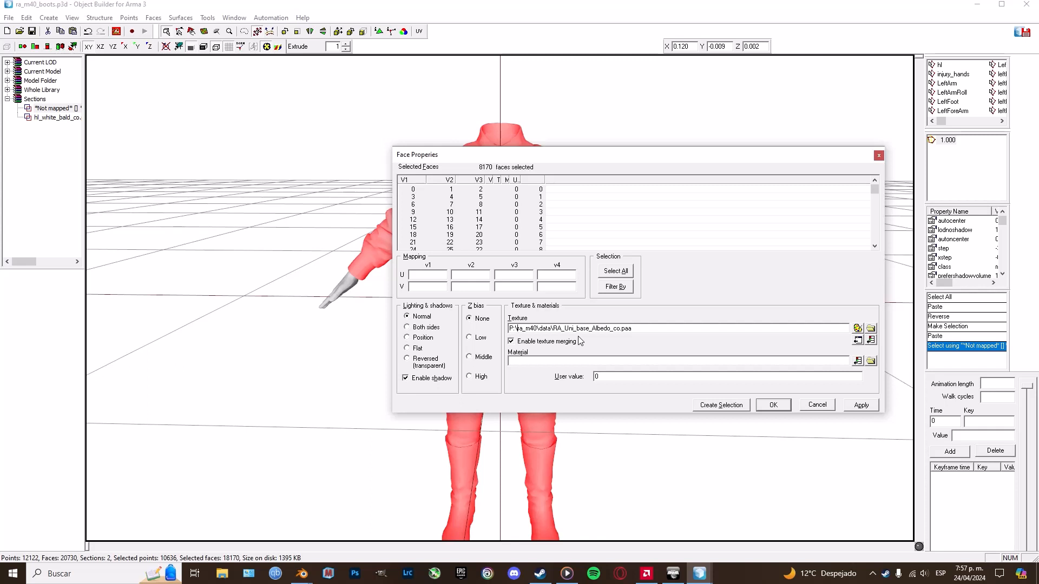
{"action": "key", "text": "BackSpace"}
{"action": "key", "text": "BackSpace"}
{"action": "key", "text": "BackSpace"}
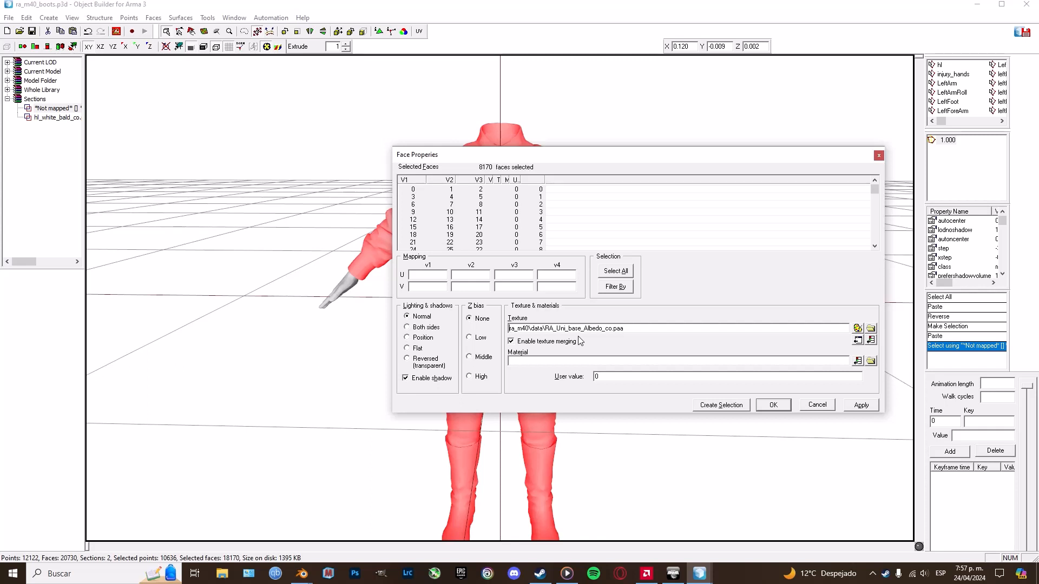
Set the material to RA_Uni_base_Albedo.rvmat from ra_m40\data, without the P:\ prefix in its path, and apply the face properties
{"action": "left_click", "coordinate": [873, 363]}
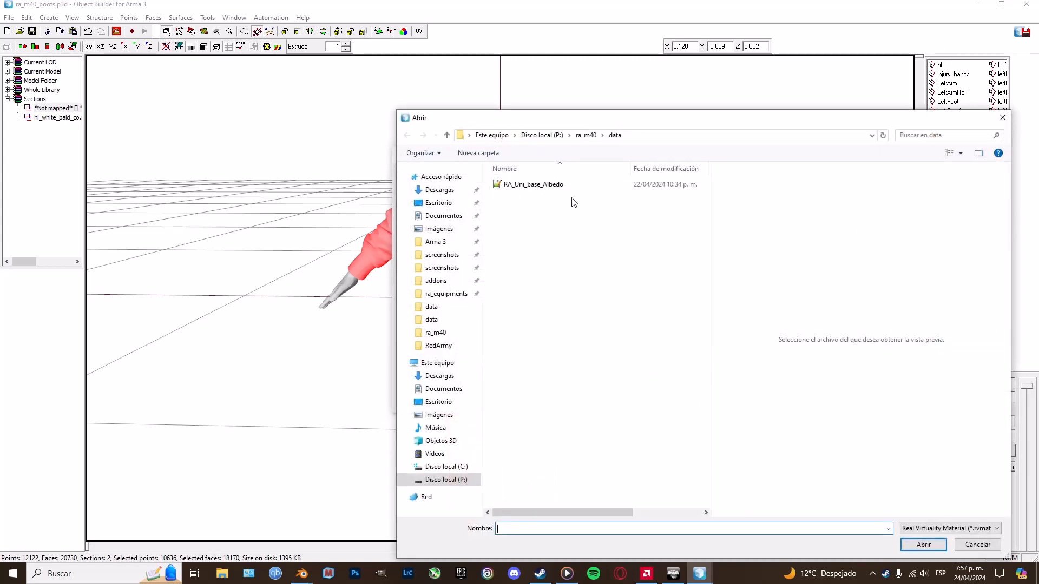
{"action": "left_click", "coordinate": [584, 189]}
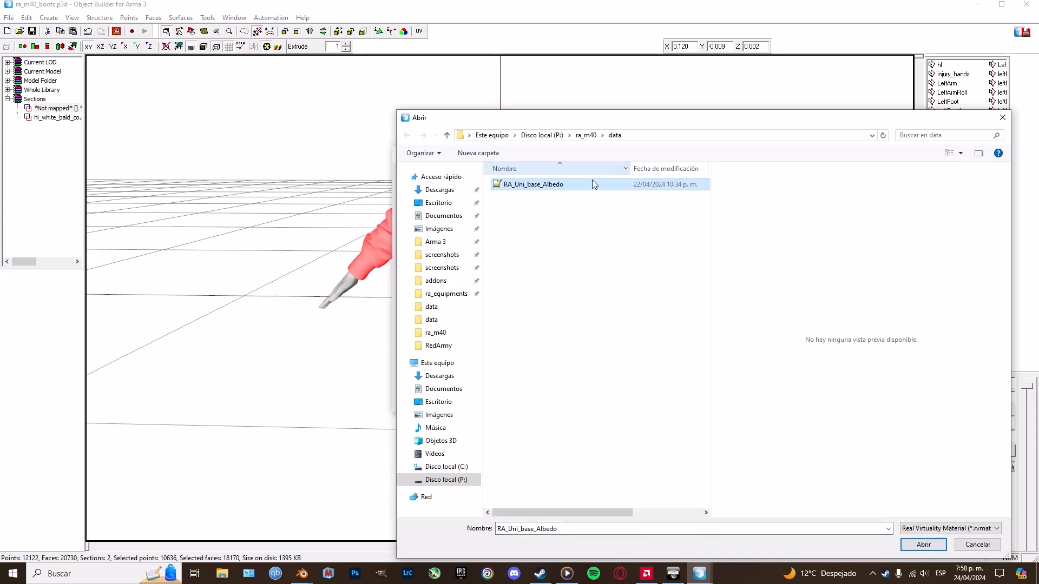
{"action": "left_click_drag", "start_coordinate": [577, 123], "coordinate": [462, 67]}
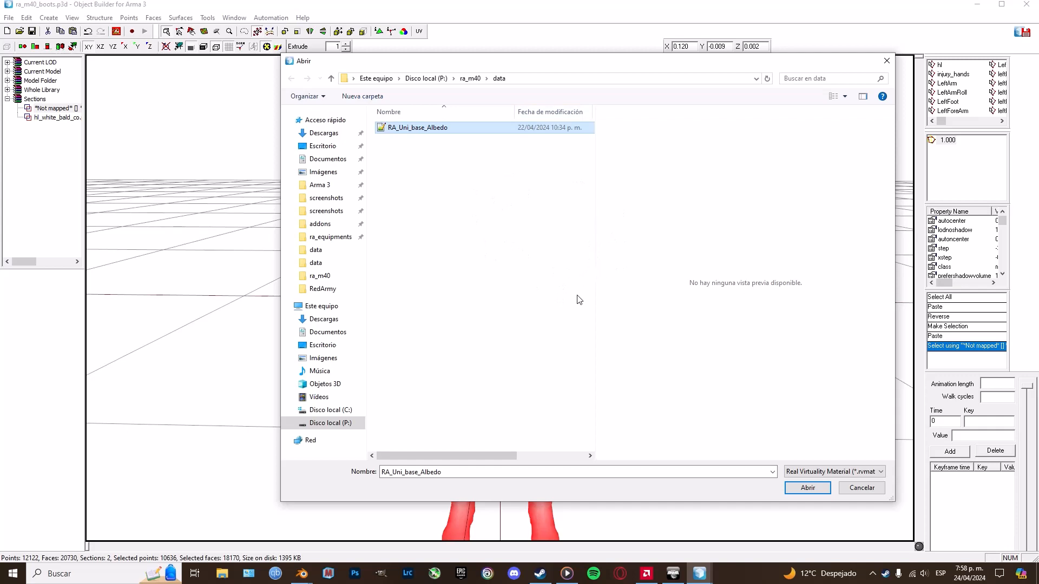
{"action": "left_click", "coordinate": [822, 488]}
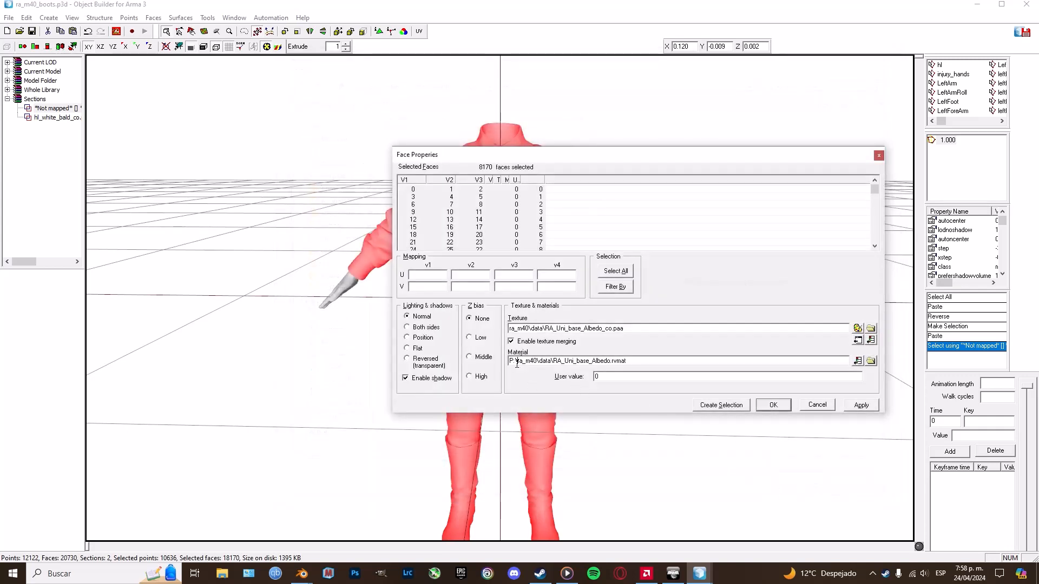
{"action": "key", "text": "Delete"}
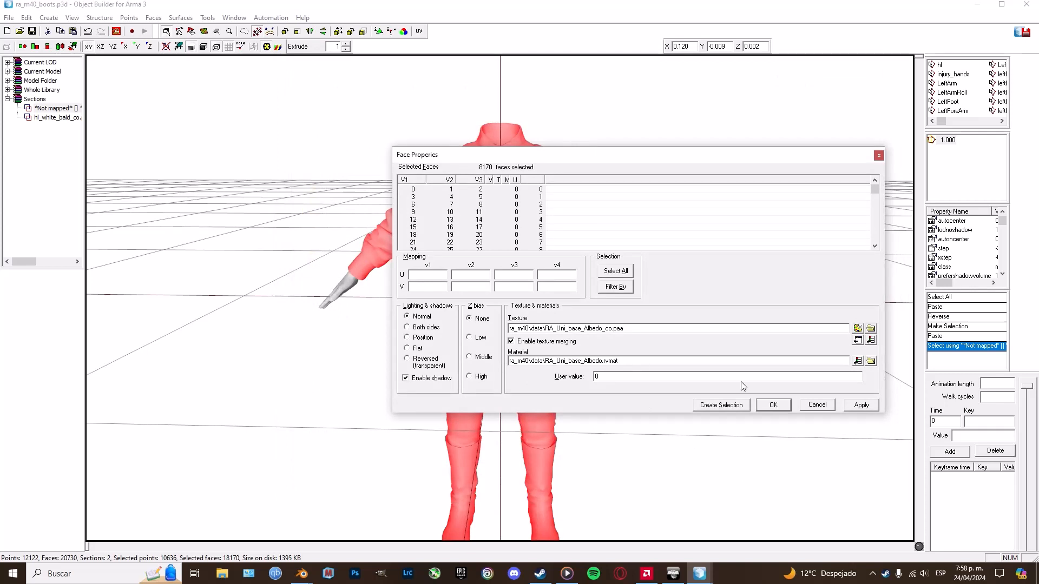
{"action": "left_click", "coordinate": [863, 409]}
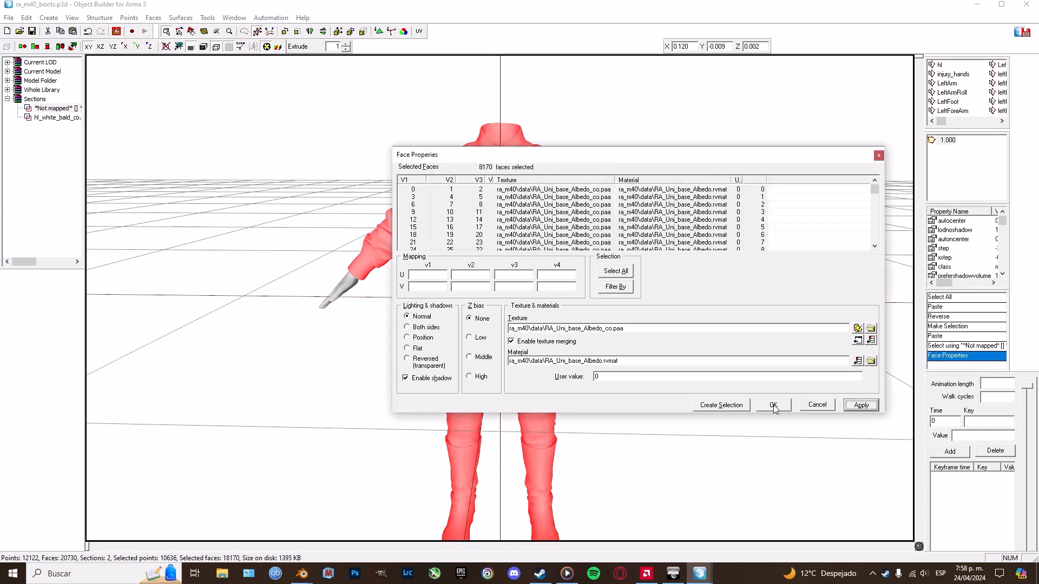
{"action": "left_click", "coordinate": [774, 406]}
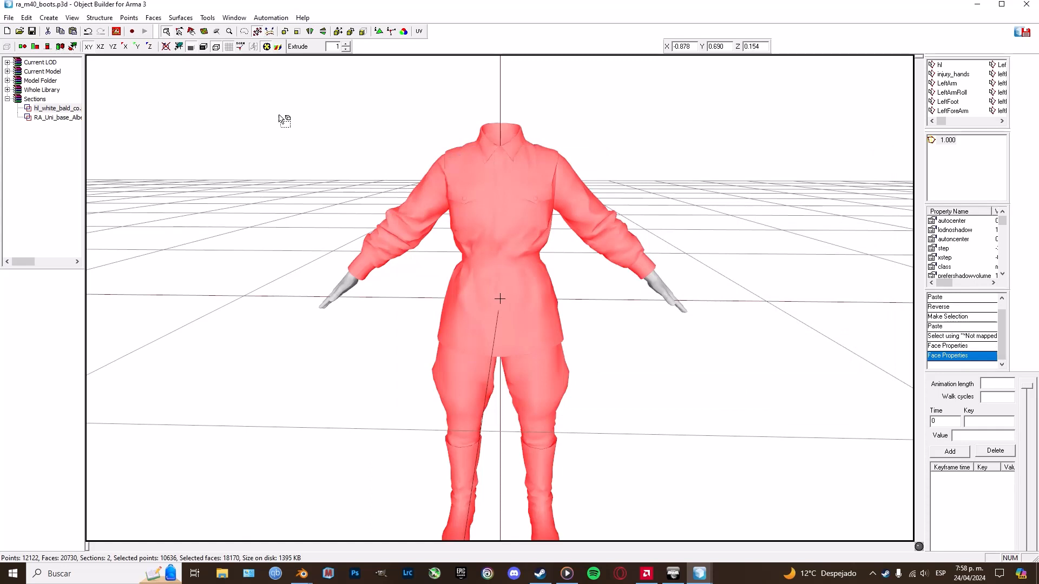
Preview the textured uniform in the model viewer, inspecting it up close from the front, and return to the editor
{"action": "left_click", "coordinate": [117, 32]}
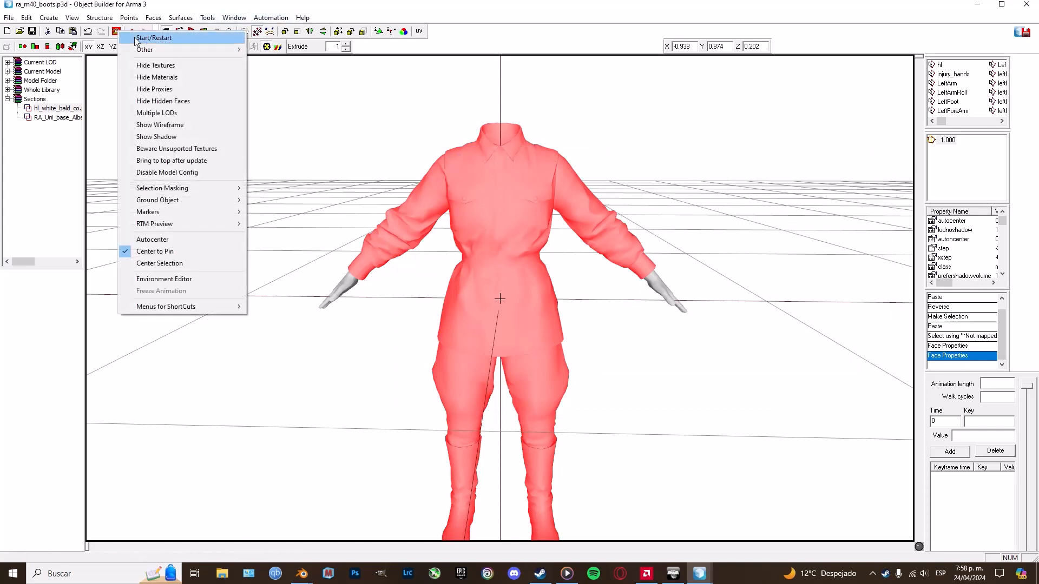
{"action": "left_click", "coordinate": [135, 37]}
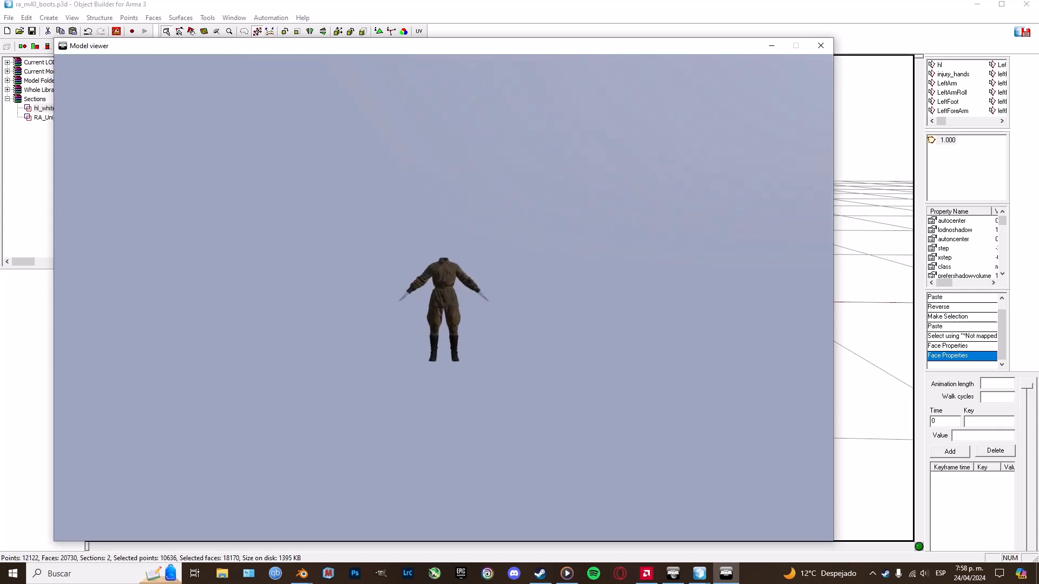
{"action": "scroll", "coordinate": [444, 298], "scroll_direction": "down", "scroll_amount": 5}
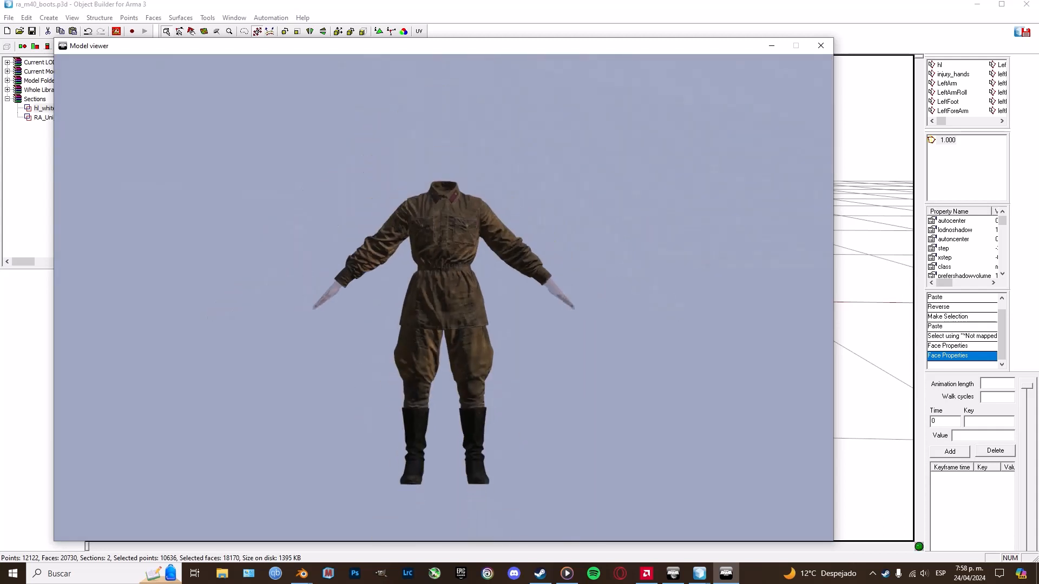
{"action": "left_click_drag", "start_coordinate": [443, 298], "coordinate": [17, 298]}
{"action": "scroll", "coordinate": [444, 297], "scroll_direction": "up", "scroll_amount": 8}
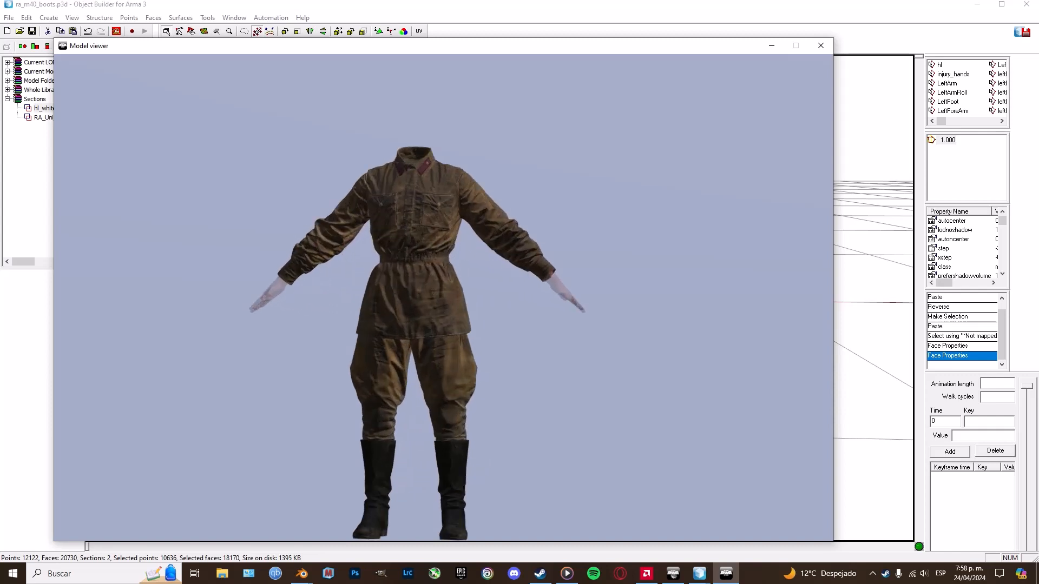
{"action": "scroll", "coordinate": [444, 298], "scroll_direction": "down", "scroll_amount": 8}
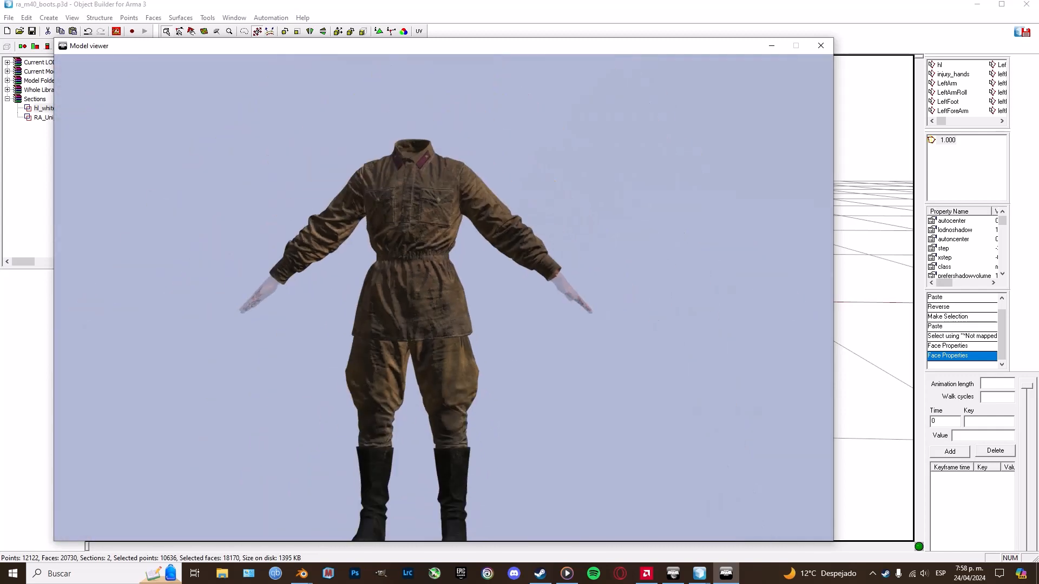
{"action": "left_click_drag", "start_coordinate": [444, 297], "coordinate": [452, 298]}
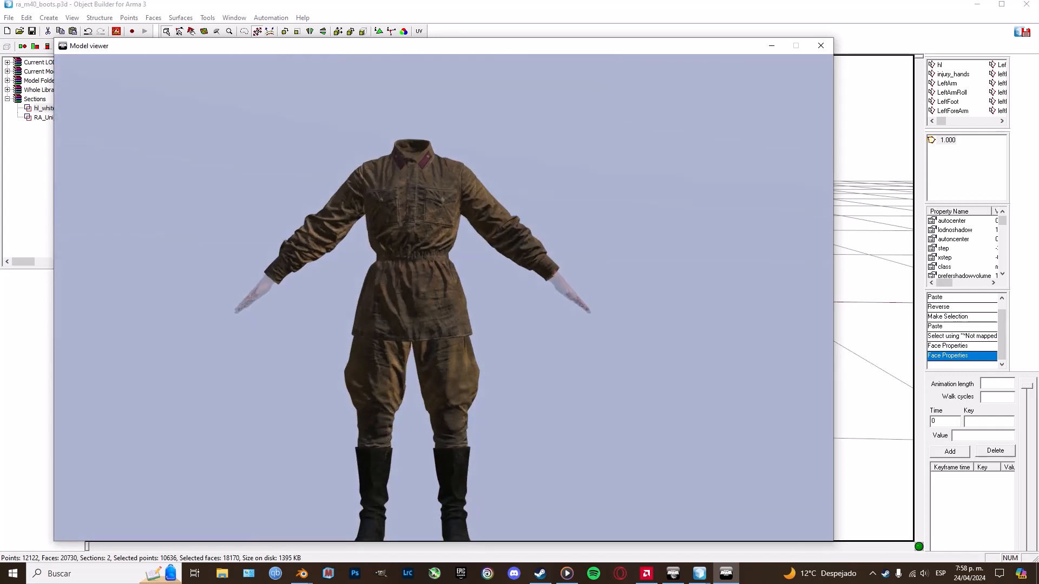
{"action": "right_click_drag", "start_coordinate": [444, 298], "coordinate": [489, 274]}
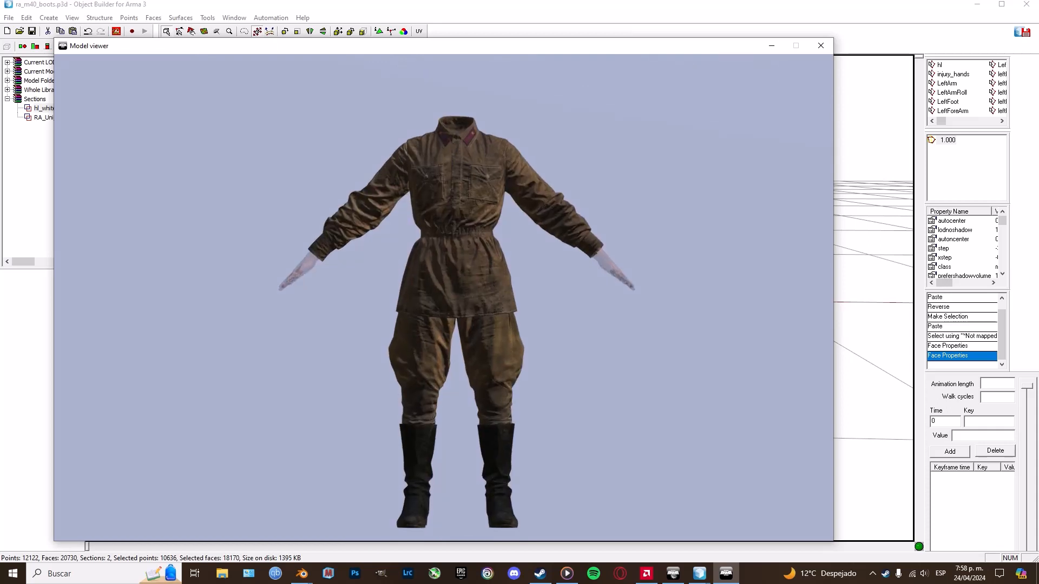
{"action": "key", "text": "alt+Tab"}
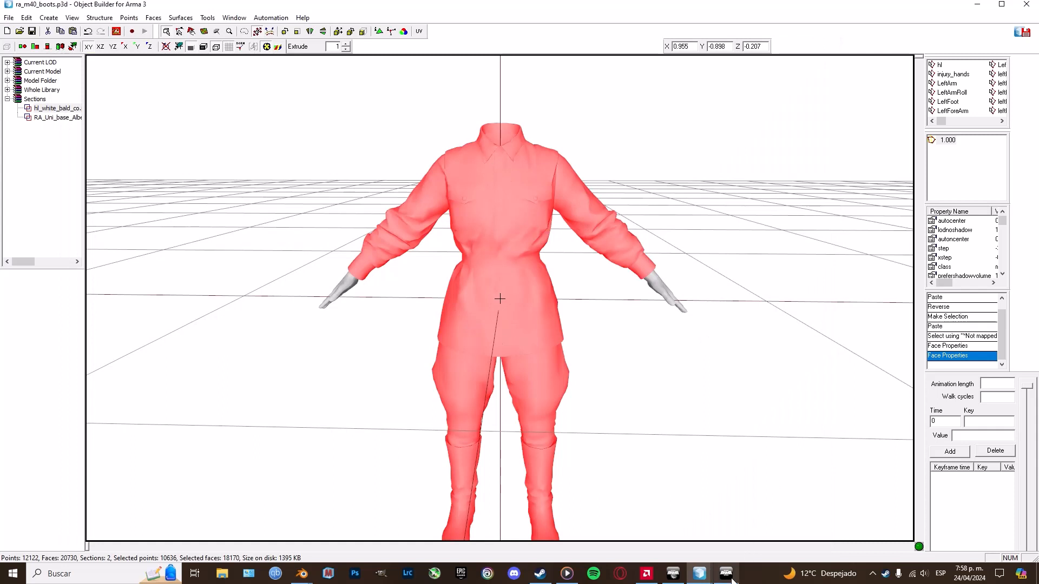
{"action": "mouse_move", "coordinate": [732, 579]}
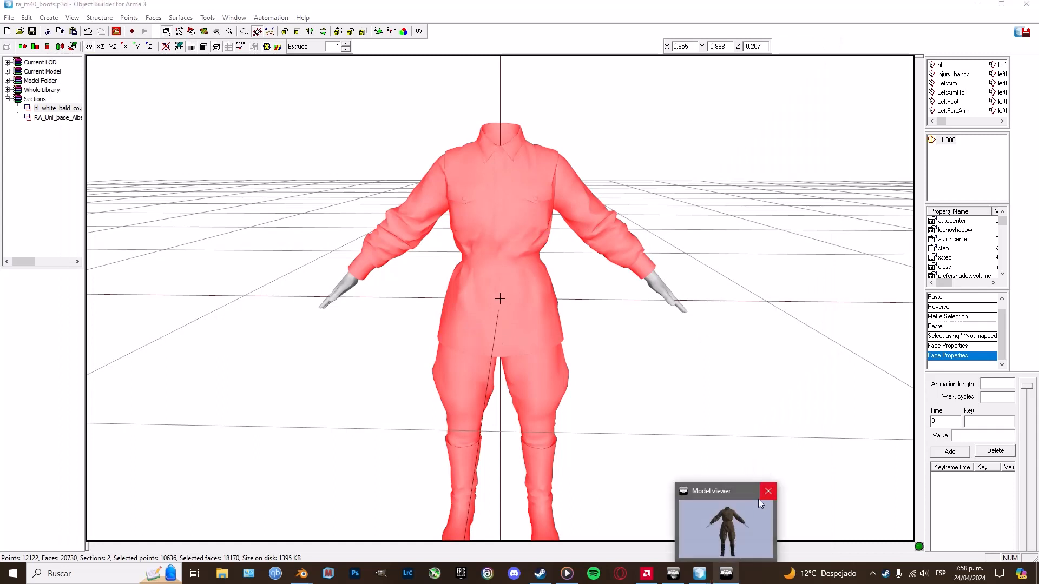
Switch to M40_uni_1.p3d and select the faces of both the ra_uni_base_albedo_co and hl_white_bald_co sections, excluding the unmapped faces
{"action": "left_click", "coordinate": [644, 528]}
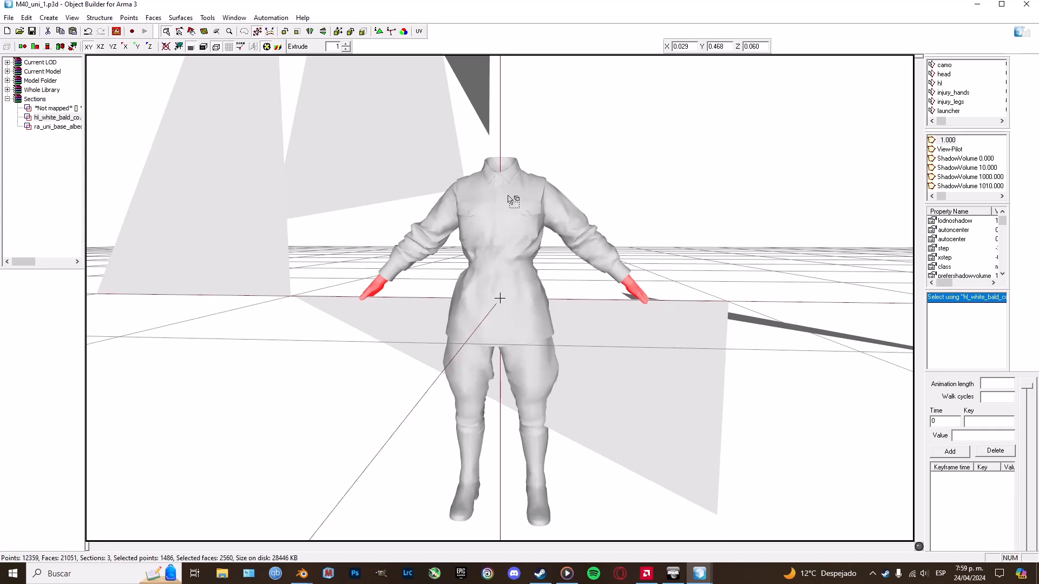
{"action": "left_click", "coordinate": [494, 245]}
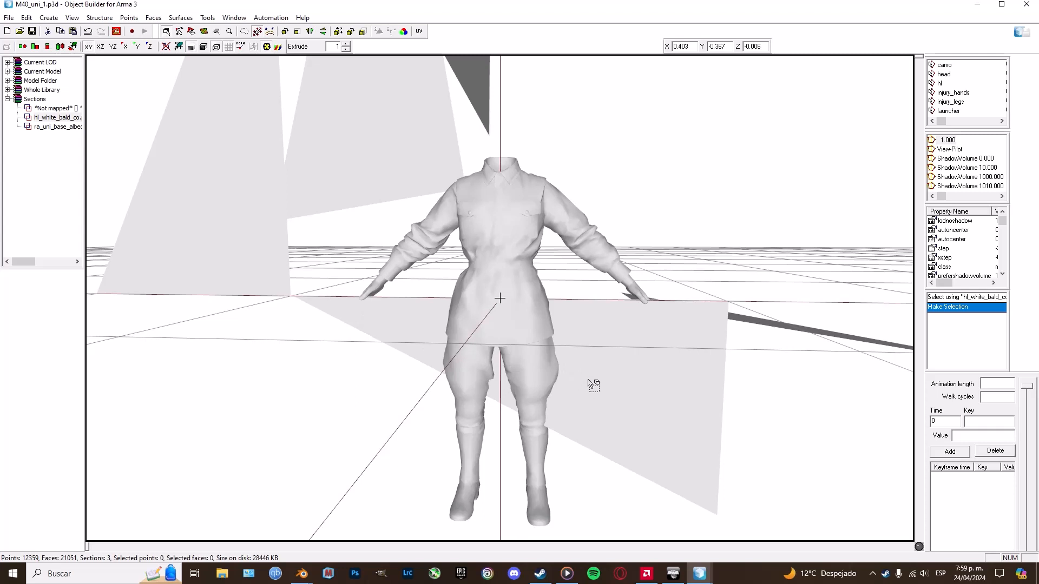
{"action": "left_click", "coordinate": [54, 108]}
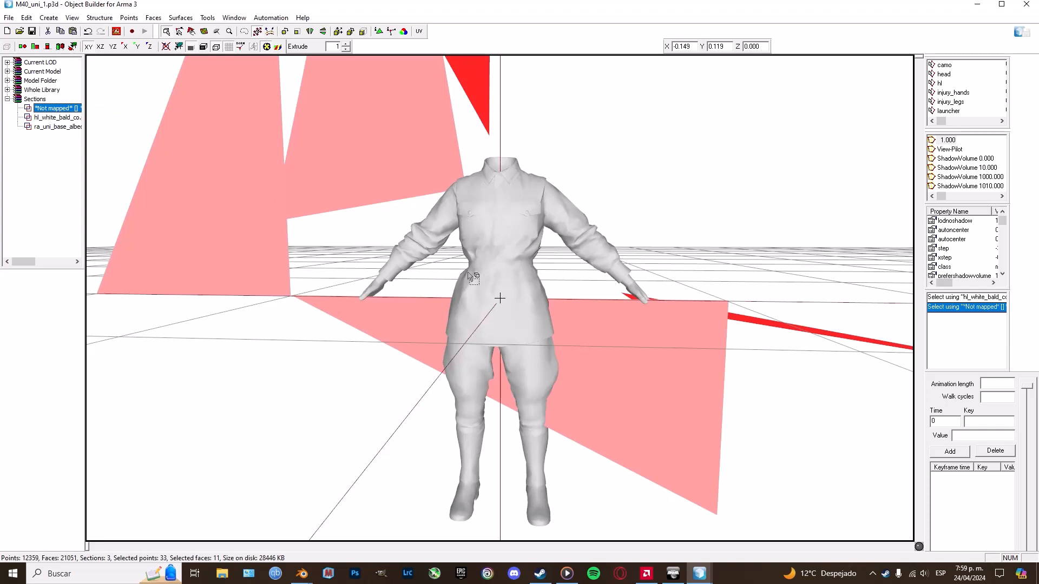
{"action": "left_click", "coordinate": [686, 234]}
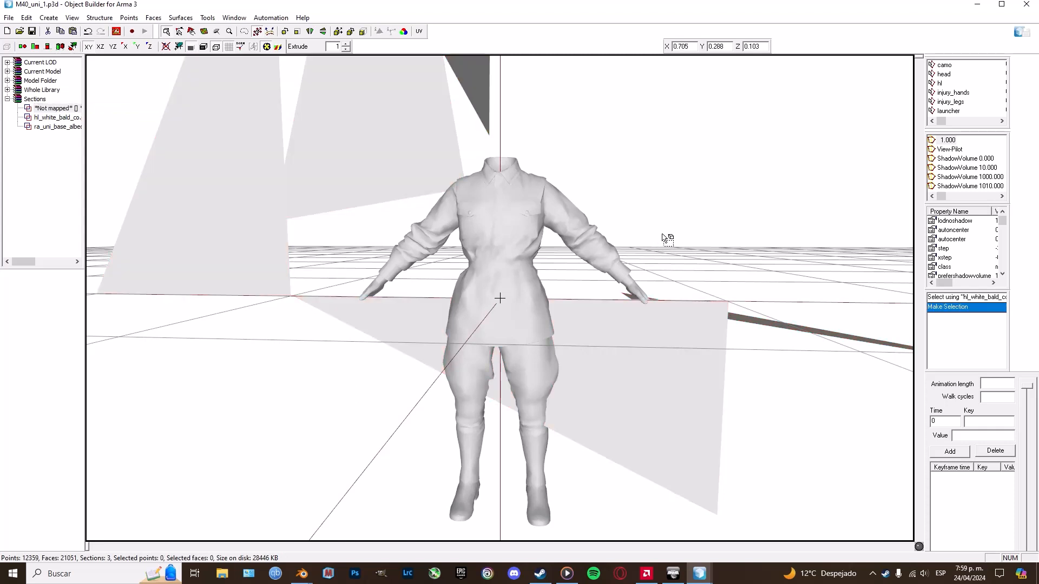
{"action": "left_click", "coordinate": [57, 127]}
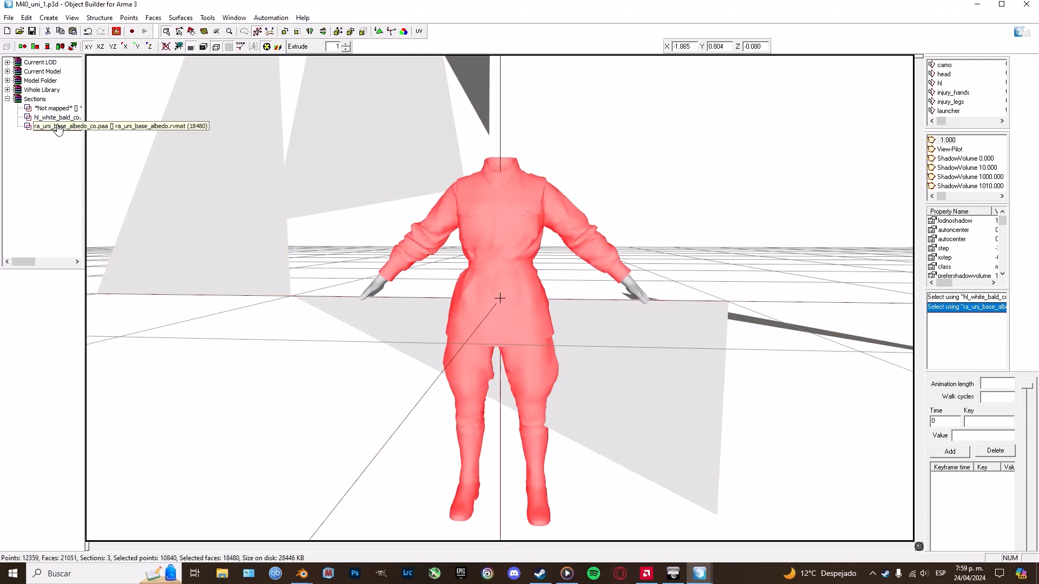
{"action": "left_click", "coordinate": [56, 119]}
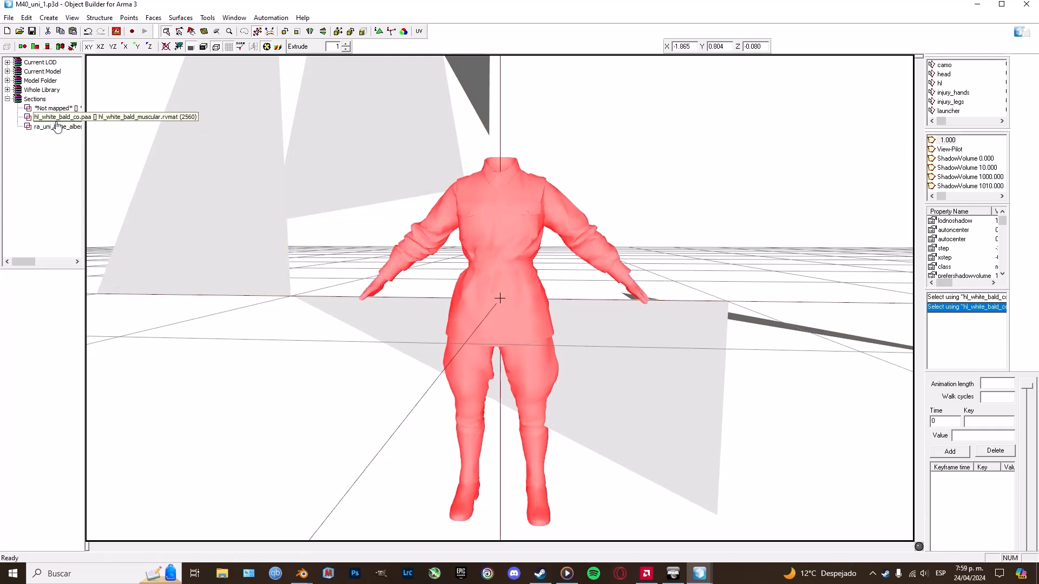
Delete the selected uniform and skin faces from the 1.000 LOD, and remove the View-Pilot LOD from the model
{"action": "key", "text": "Delete"}
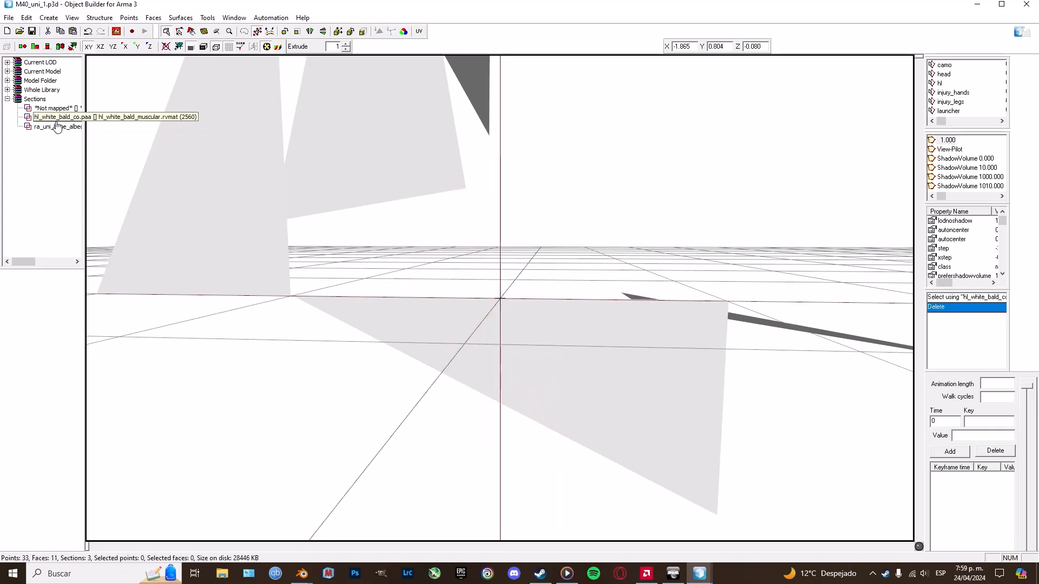
{"action": "left_click", "coordinate": [948, 139]}
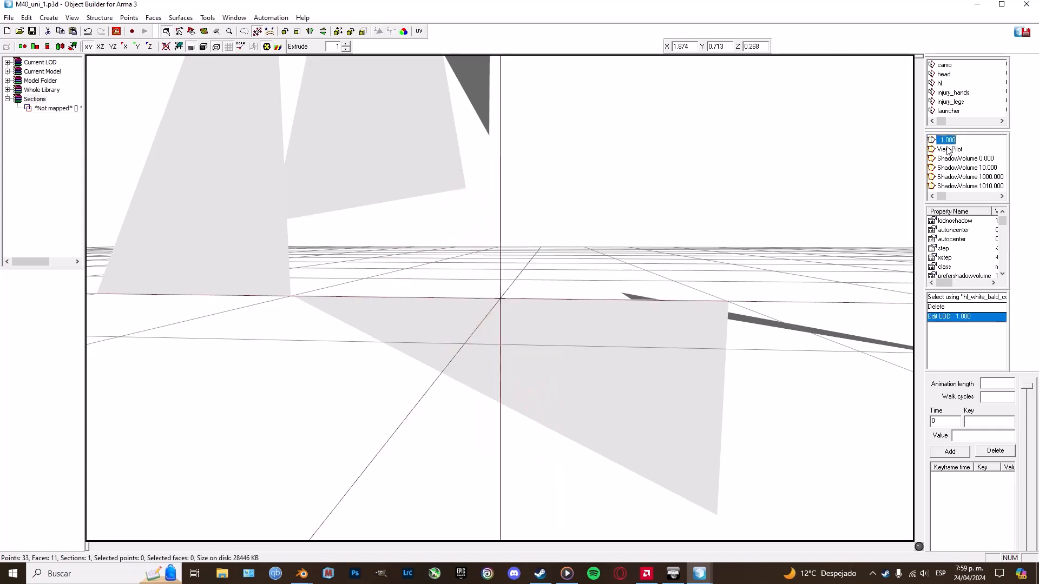
{"action": "right_click", "coordinate": [948, 150]}
{"action": "left_click", "coordinate": [971, 184]}
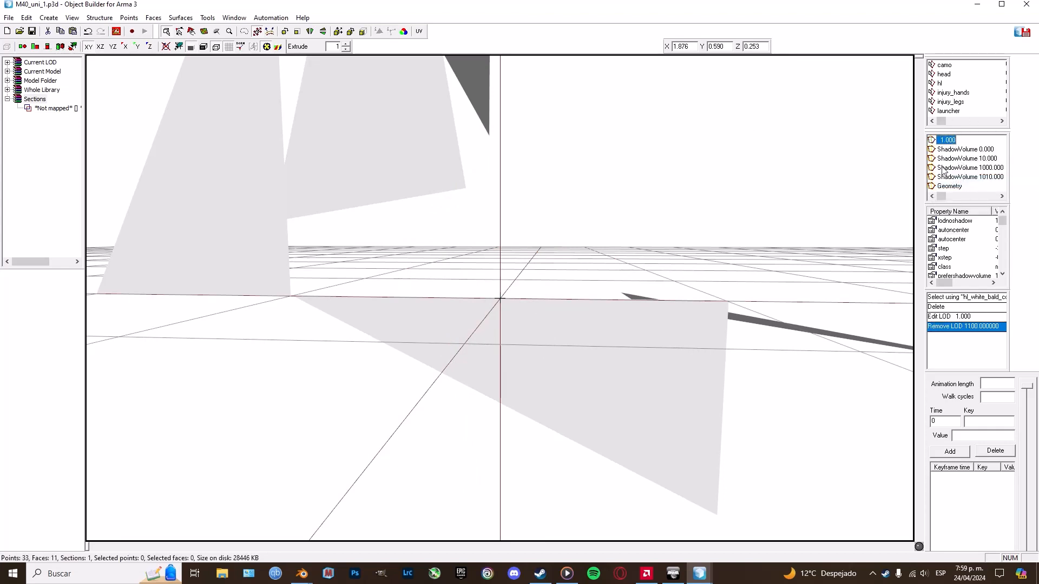
Delete the empty named selections and check what the remaining head, injury_legs and injury_hands selections contain
{"action": "right_click", "coordinate": [974, 111]}
{"action": "left_click", "coordinate": [936, 194]}
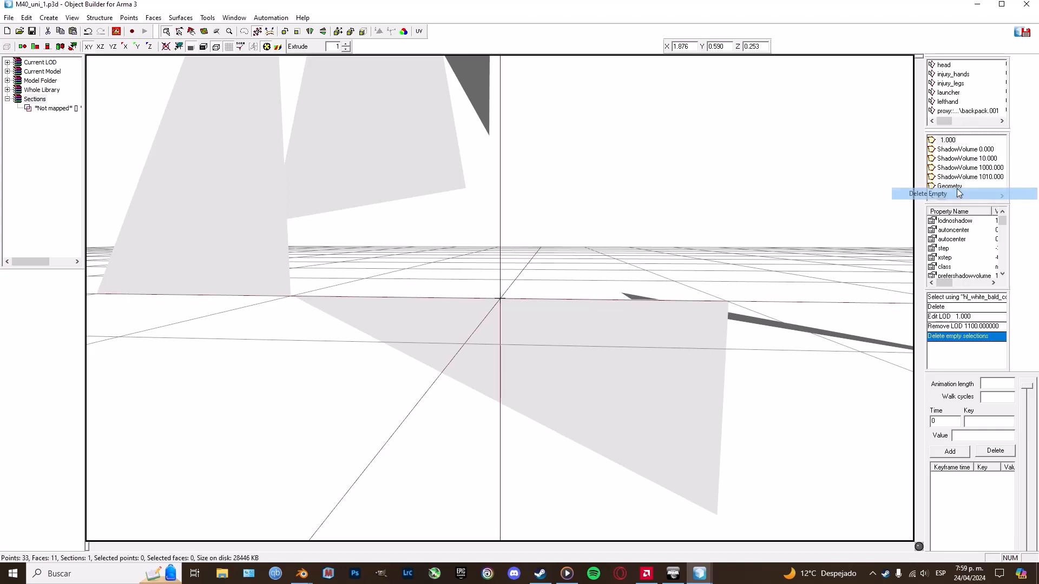
{"action": "scroll", "coordinate": [970, 96], "scroll_direction": "down", "scroll_amount": 1}
{"action": "scroll", "coordinate": [967, 104], "scroll_direction": "up", "scroll_amount": 1}
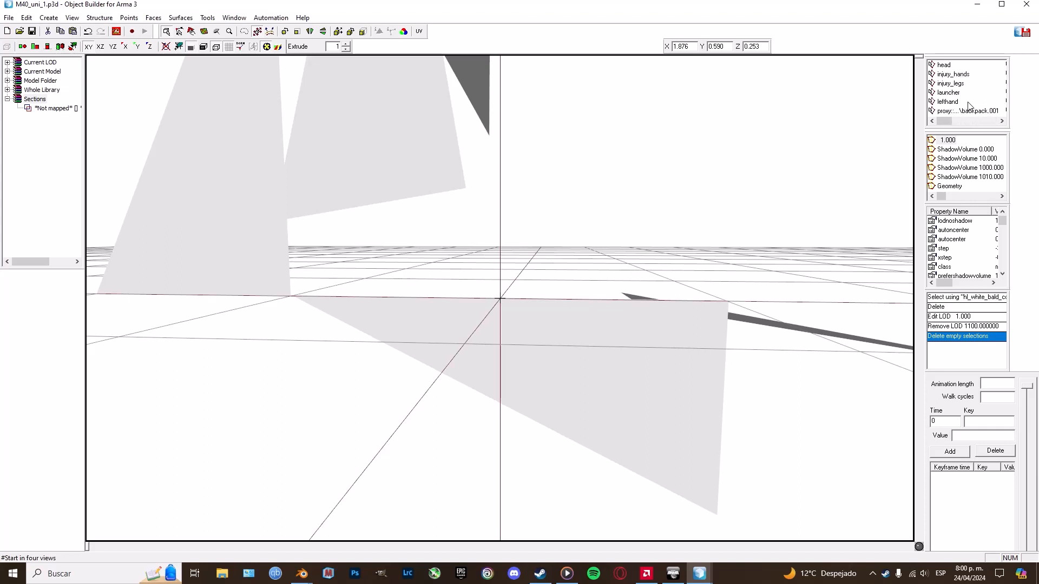
{"action": "scroll", "coordinate": [965, 113], "scroll_direction": "down", "scroll_amount": 1}
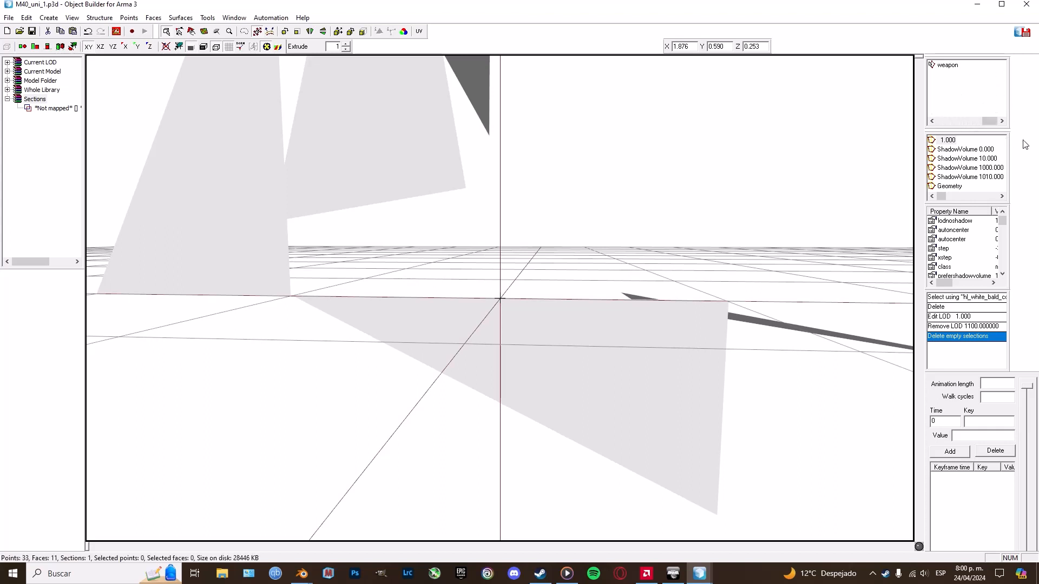
{"action": "scroll", "coordinate": [991, 113], "scroll_direction": "up", "scroll_amount": 1}
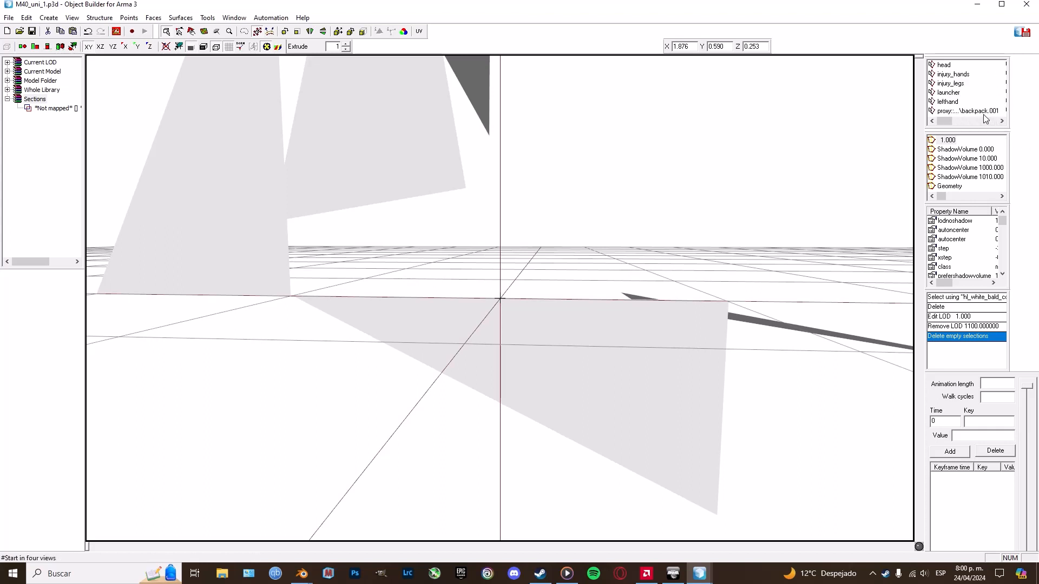
{"action": "left_click", "coordinate": [943, 65]}
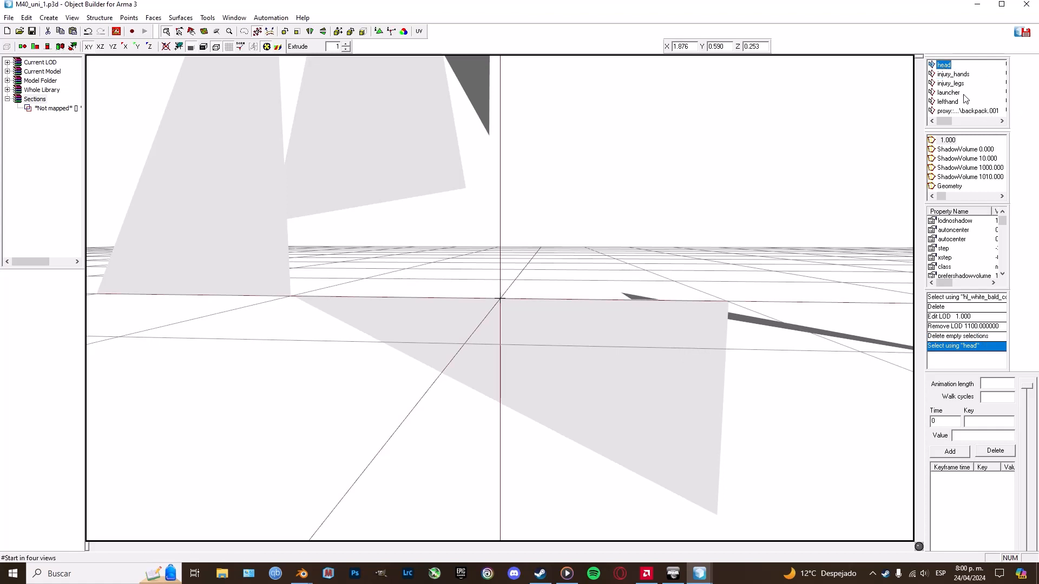
{"action": "left_click", "coordinate": [952, 83]}
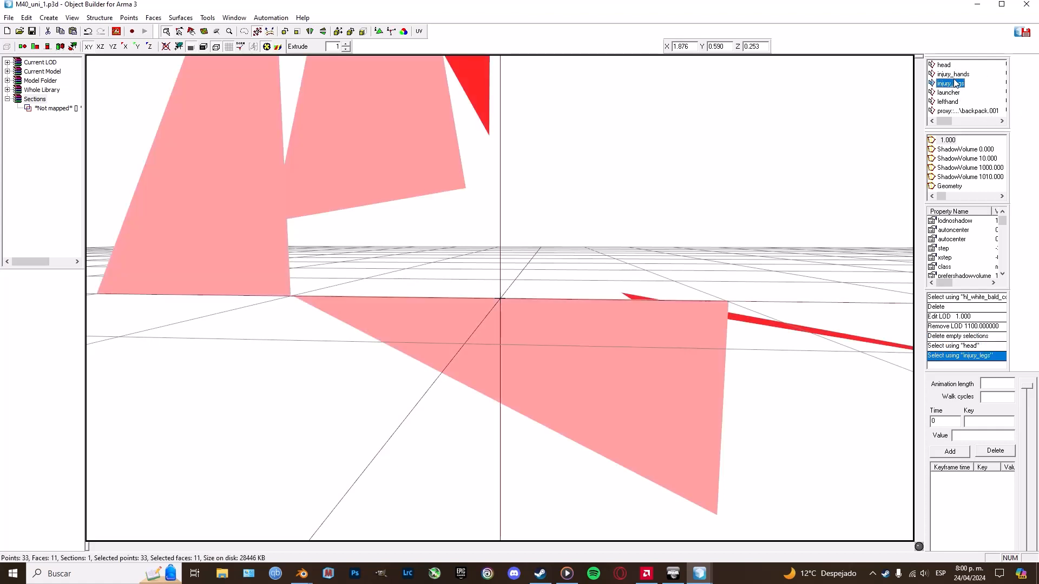
{"action": "left_click", "coordinate": [955, 76]}
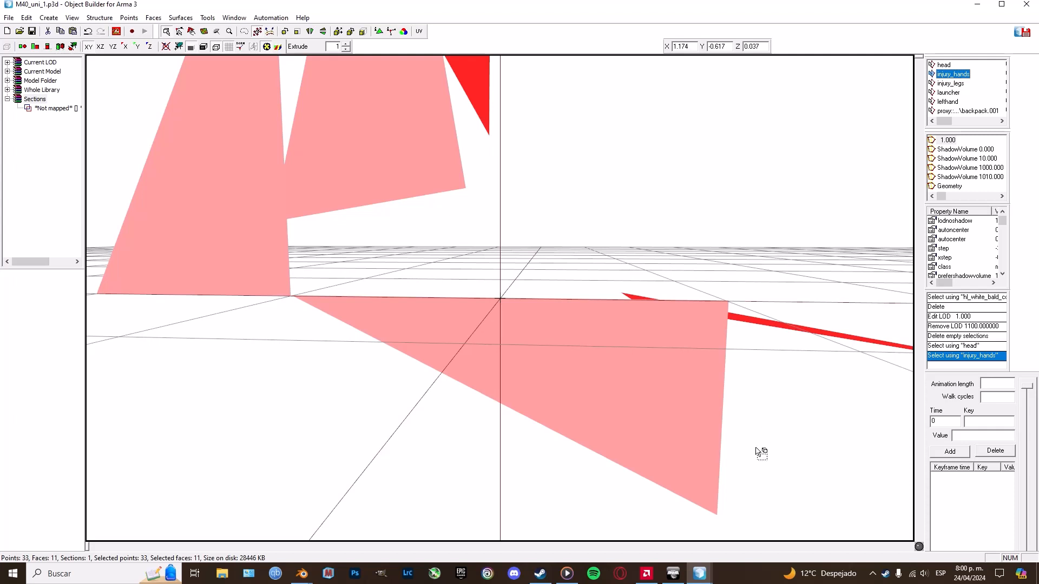
Copy the entire uniform with boots from ra_m40_boots.p3d and paste it into the 1.000 LOD of M40_uni_1.p3d
{"action": "mouse_move", "coordinate": [706, 573]}
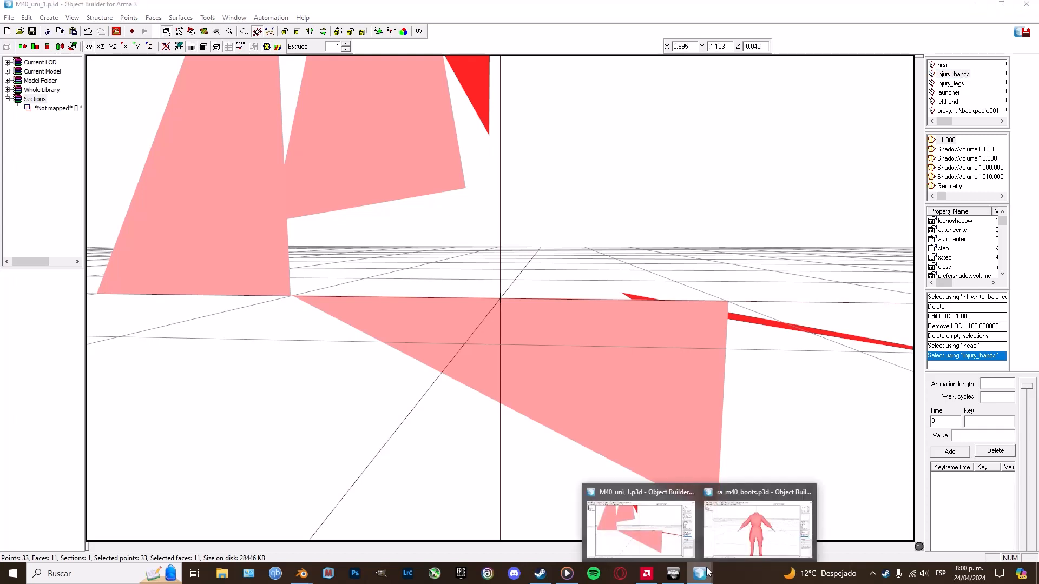
{"action": "left_click", "coordinate": [732, 547]}
{"action": "left_click", "coordinate": [671, 398]}
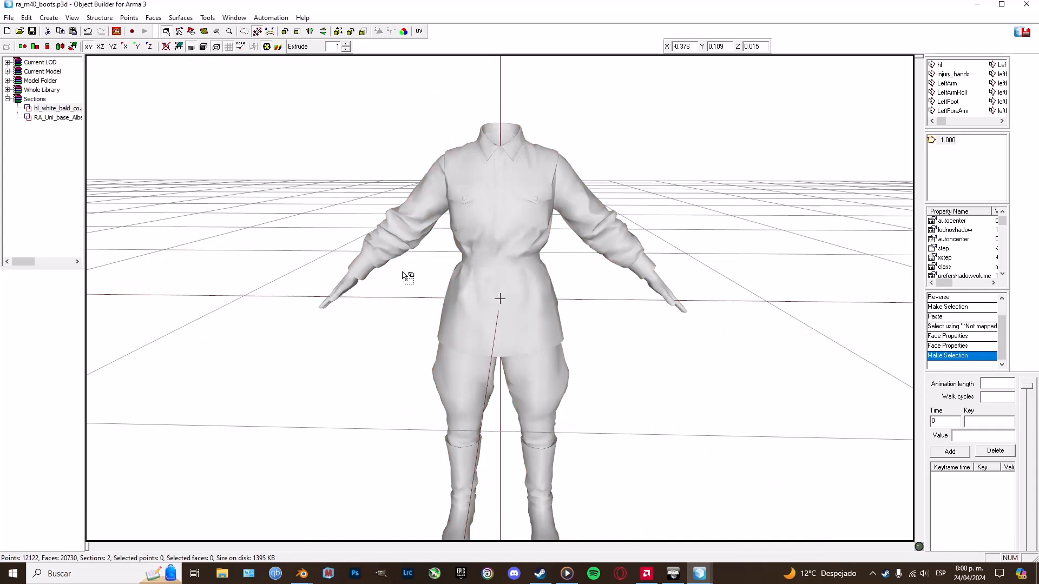
{"action": "key", "text": "ctrl+a"}
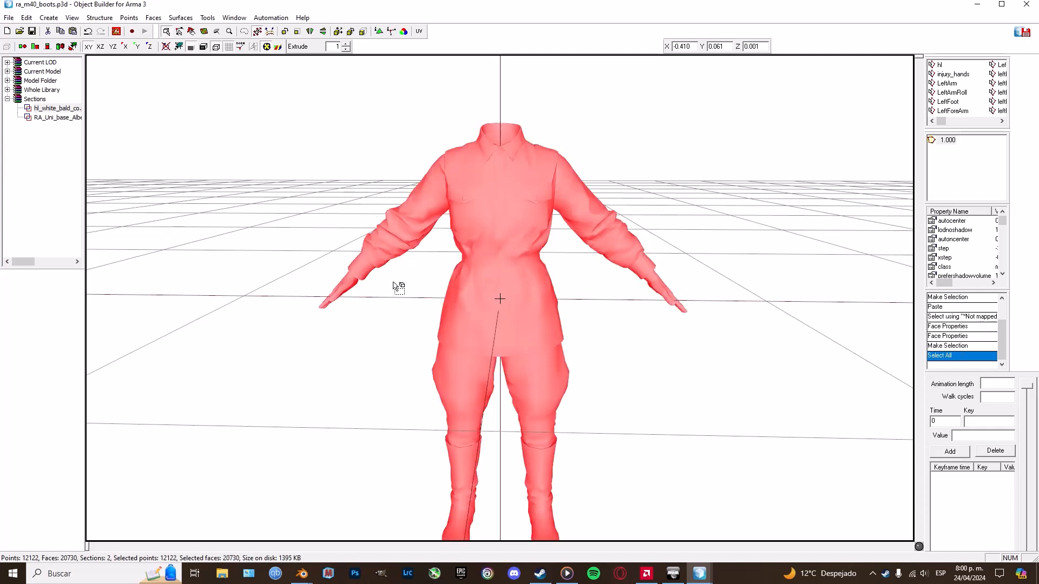
{"action": "left_click", "coordinate": [699, 573]}
{"action": "left_click", "coordinate": [672, 538]}
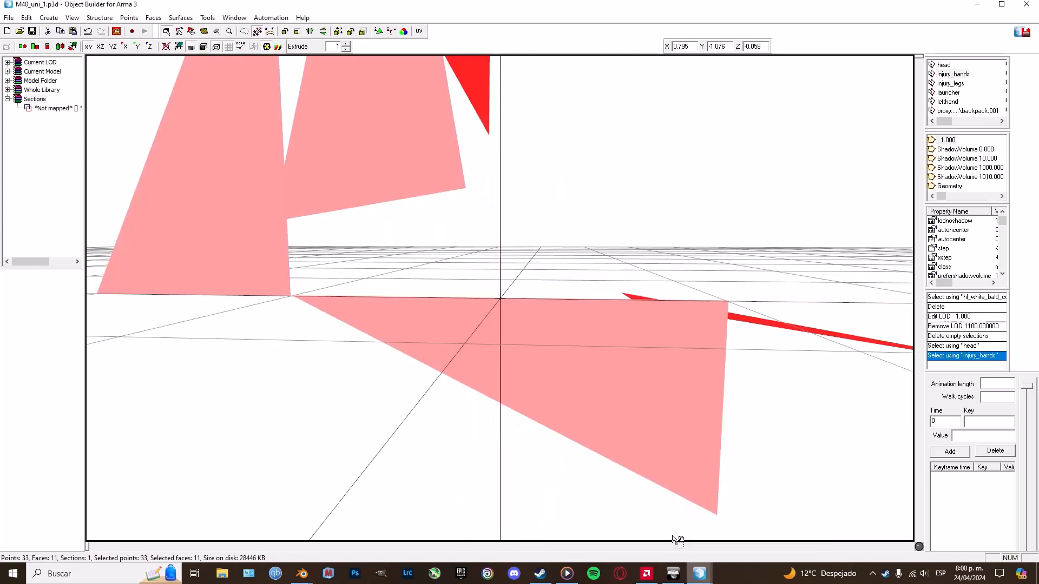
{"action": "left_click", "coordinate": [524, 262]}
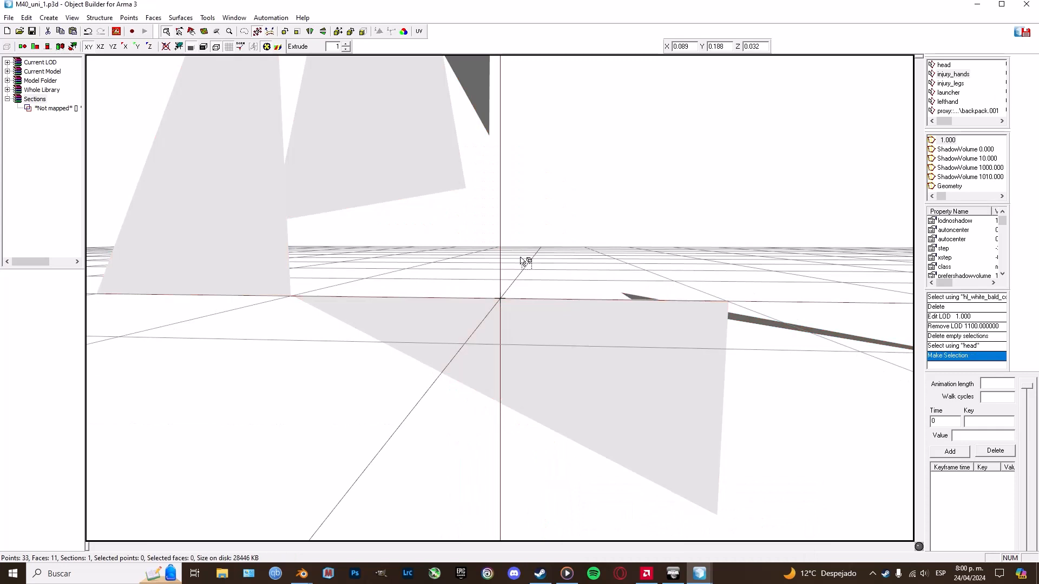
{"action": "key", "text": "ctrl+v"}
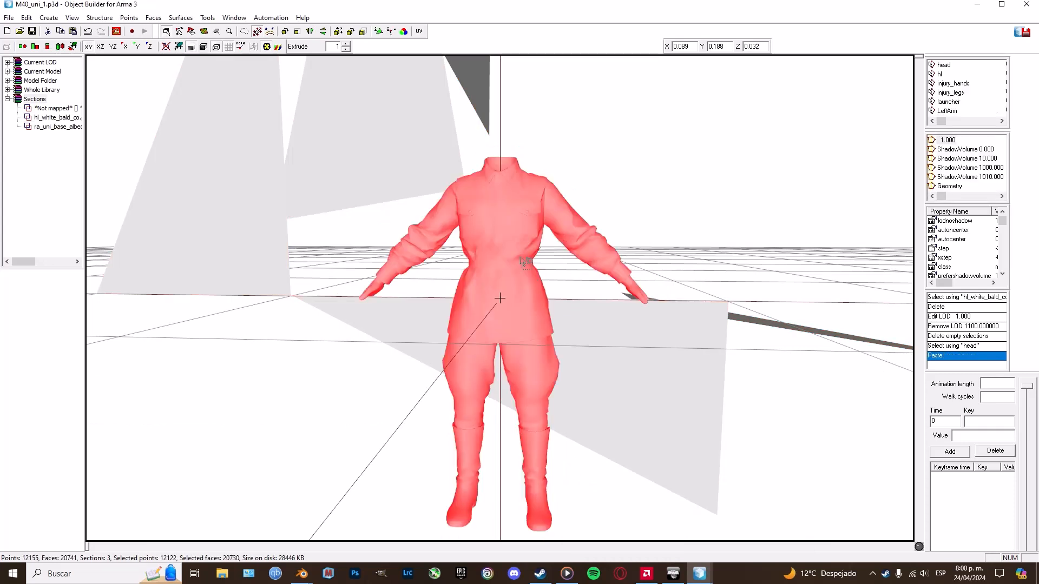
Examine the lefthand, LeftForeArmRoll and LeftForeArm selections on the pasted uniform with its points and wireframe temporarily shown
{"action": "scroll", "coordinate": [954, 100], "scroll_direction": "down", "scroll_amount": 2}
{"action": "left_click", "coordinate": [955, 102]}
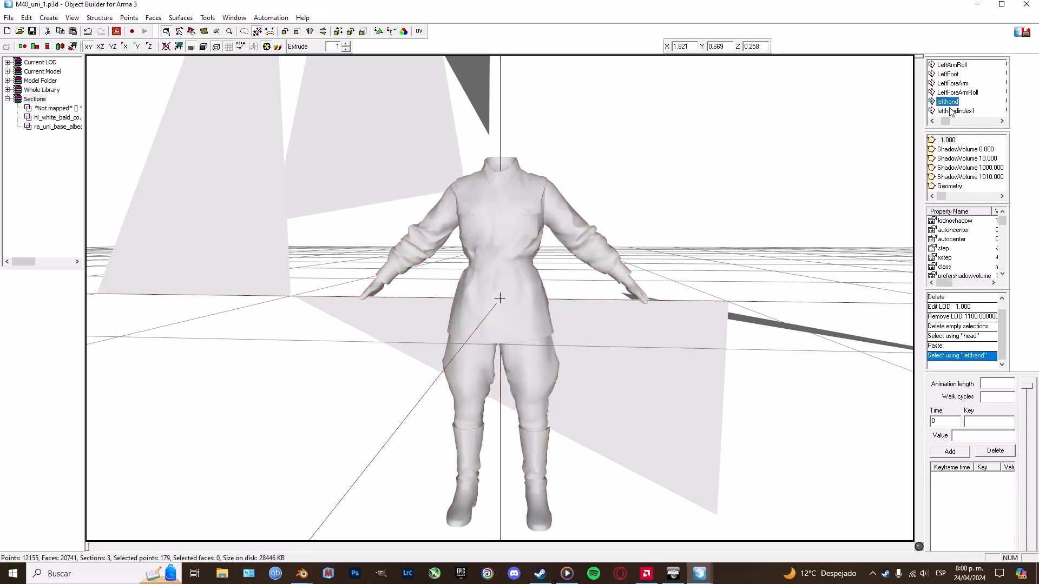
{"action": "left_click", "coordinate": [204, 48]}
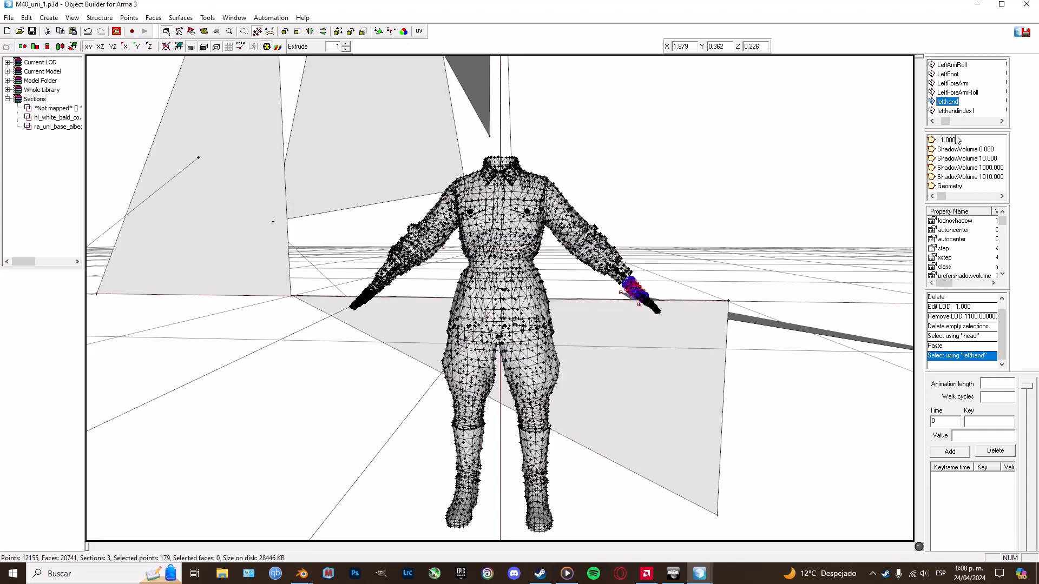
{"action": "left_click", "coordinate": [957, 93]}
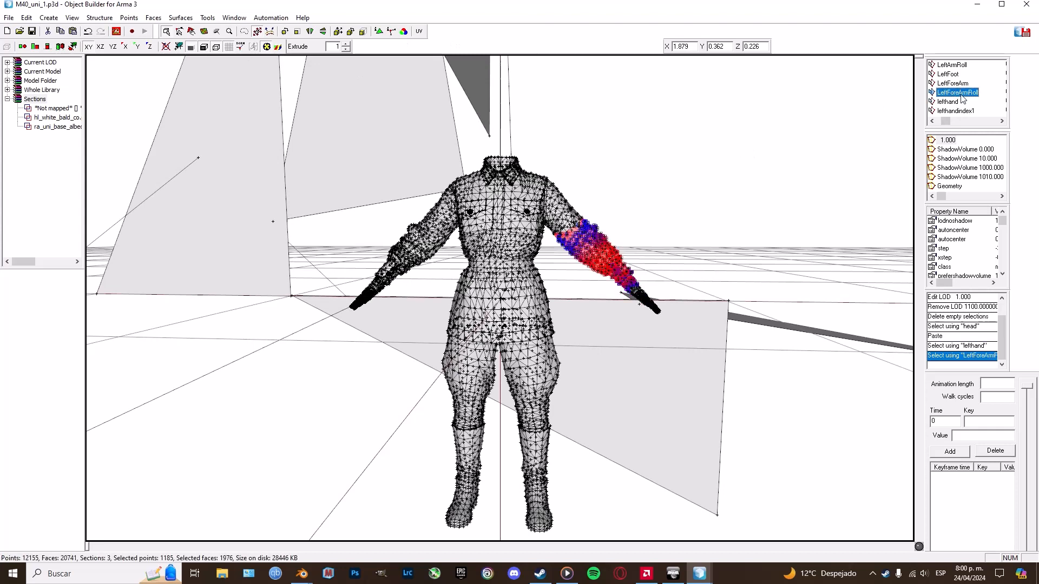
{"action": "left_click", "coordinate": [958, 84]}
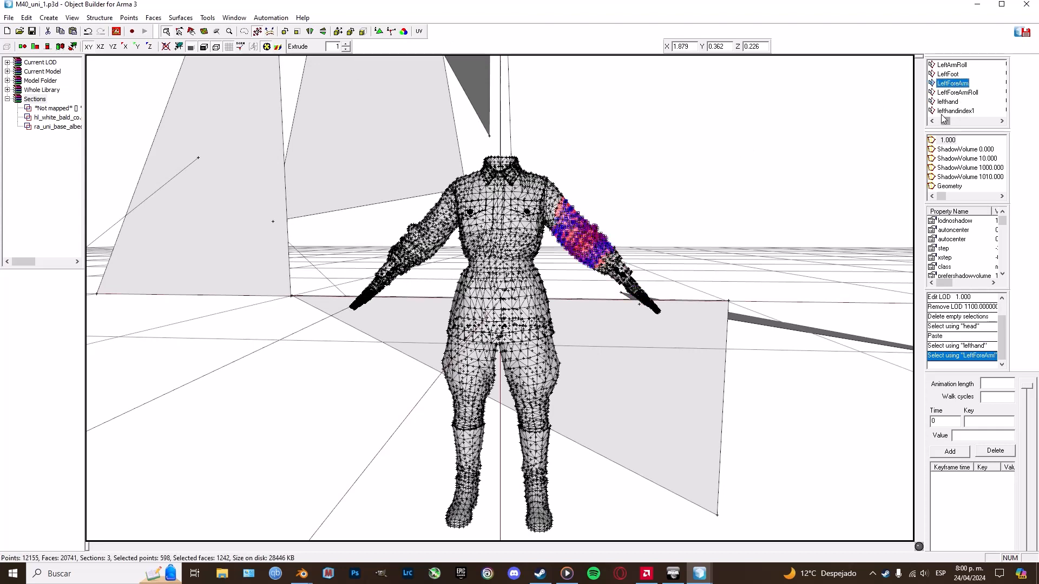
{"action": "scroll", "coordinate": [946, 119], "scroll_direction": "up", "scroll_amount": 2}
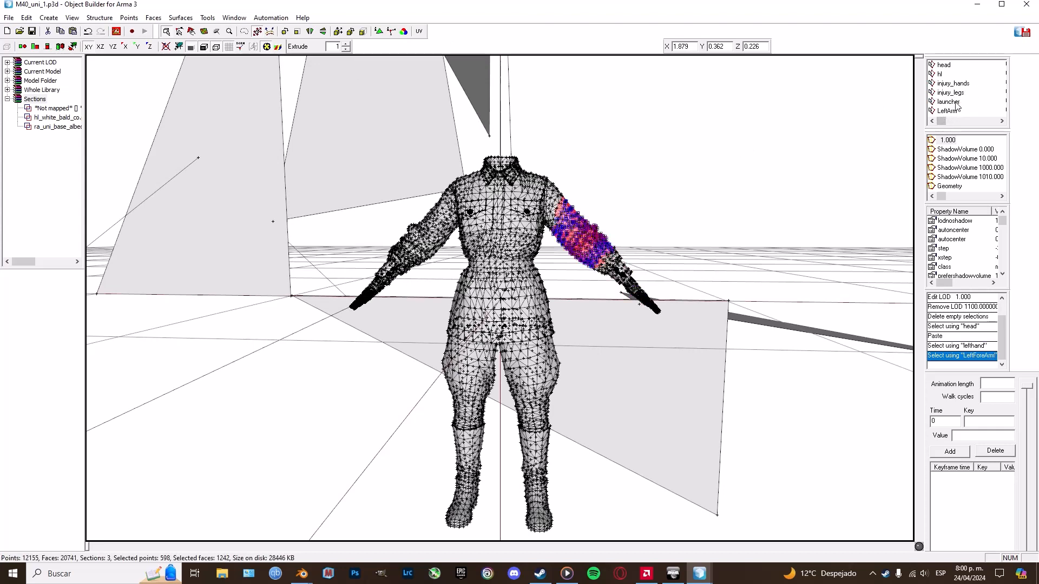
{"action": "scroll", "coordinate": [954, 86], "scroll_direction": "down", "scroll_amount": 2}
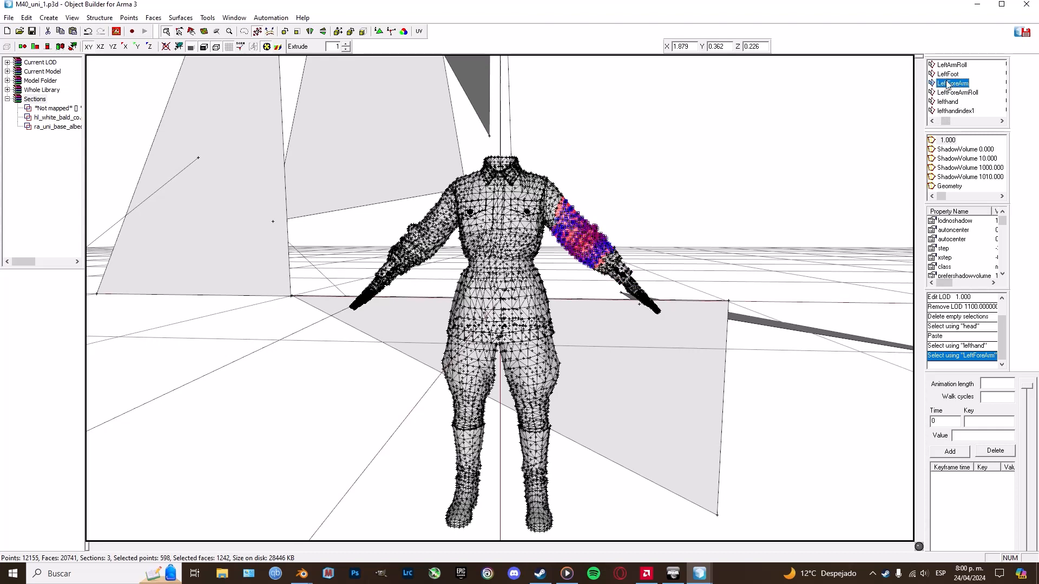
{"action": "left_click", "coordinate": [957, 94]}
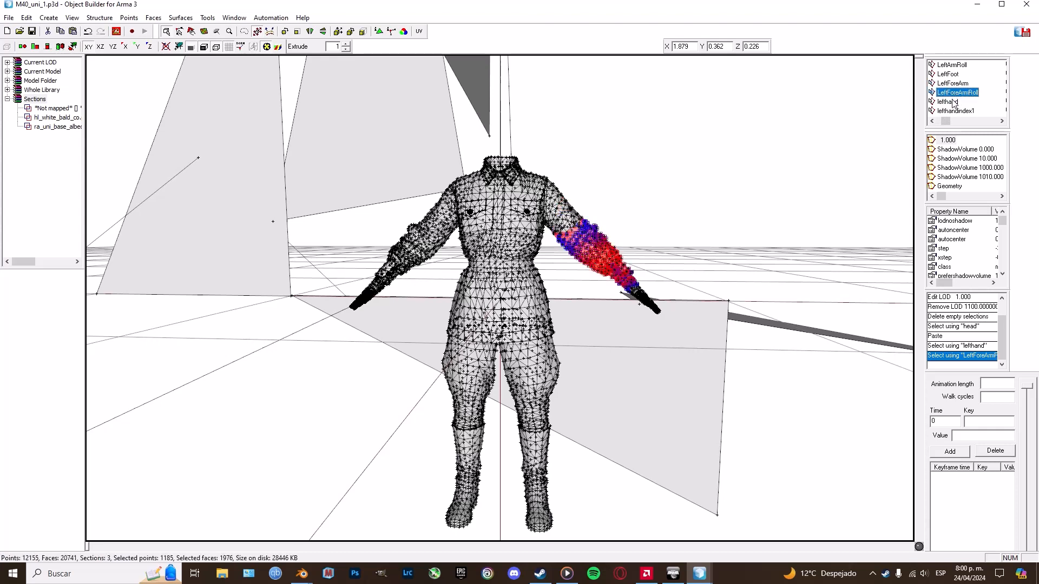
{"action": "left_click", "coordinate": [953, 102]}
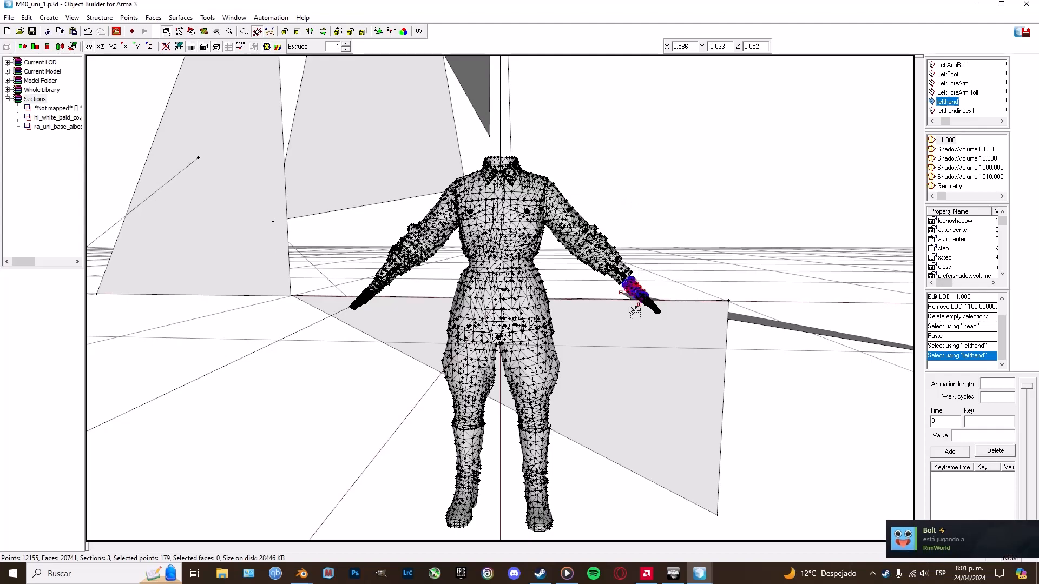
{"action": "left_click_drag", "start_coordinate": [711, 237], "coordinate": [711, 237], "text": "alt"}
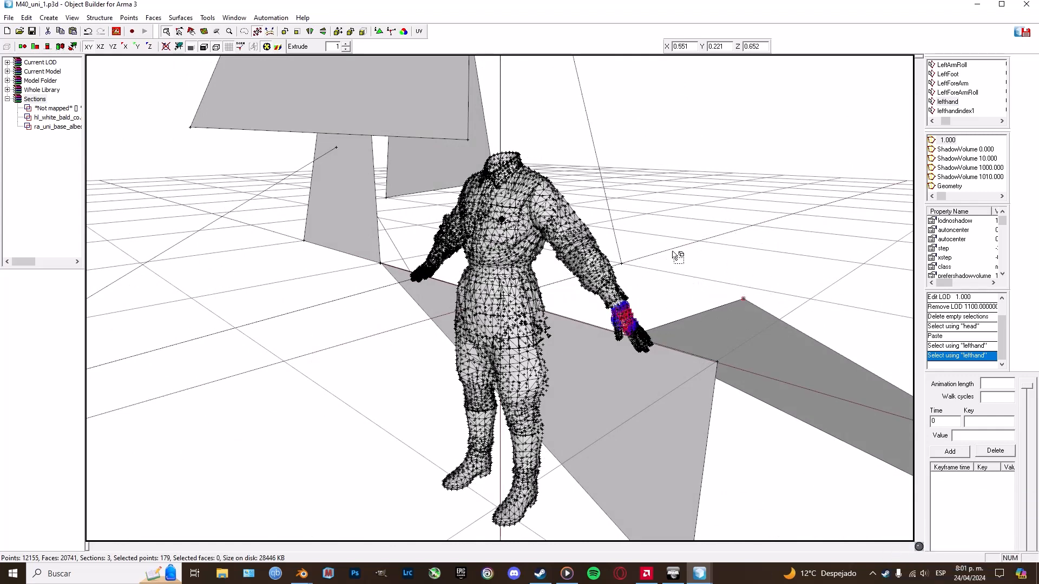
{"action": "left_click_drag", "start_coordinate": [598, 253], "coordinate": [671, 227], "text": "alt"}
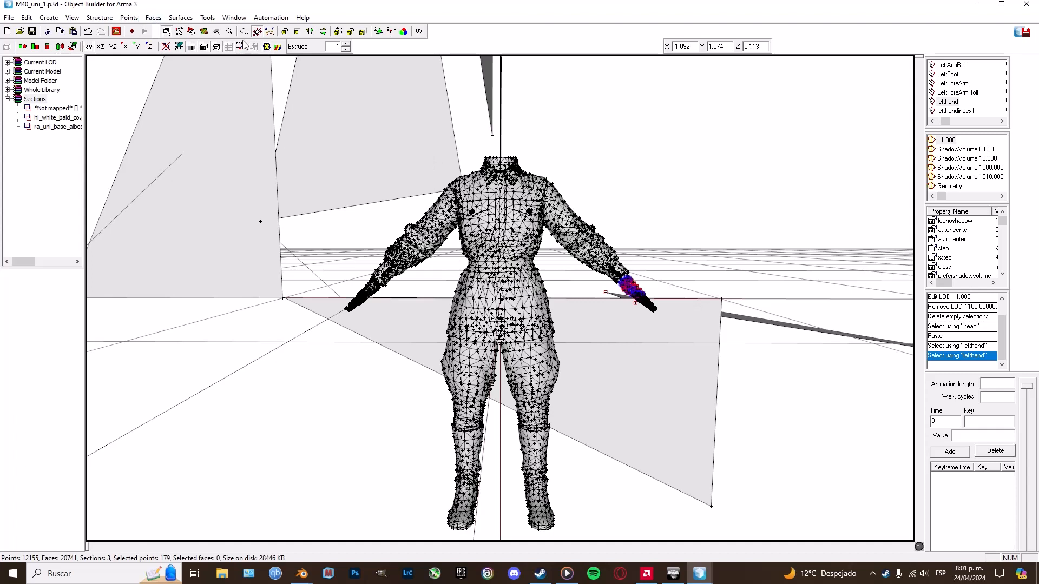
{"action": "left_click", "coordinate": [204, 47]}
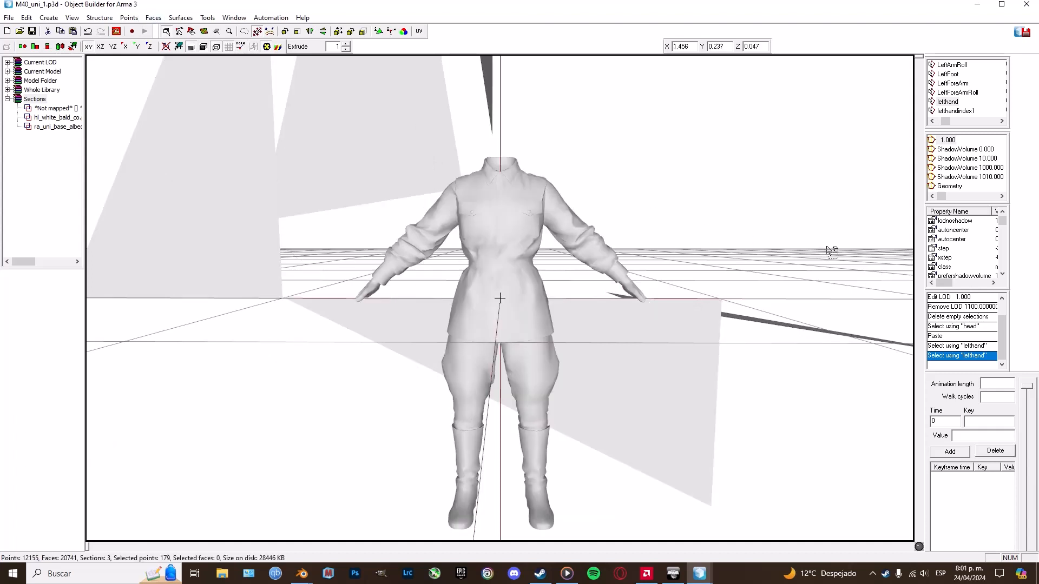
View the ShadowVolume 0.000, ShadowVolume 10.000 and Geometry LODs, and return to the 1.000 LOD
{"action": "left_click", "coordinate": [962, 149]}
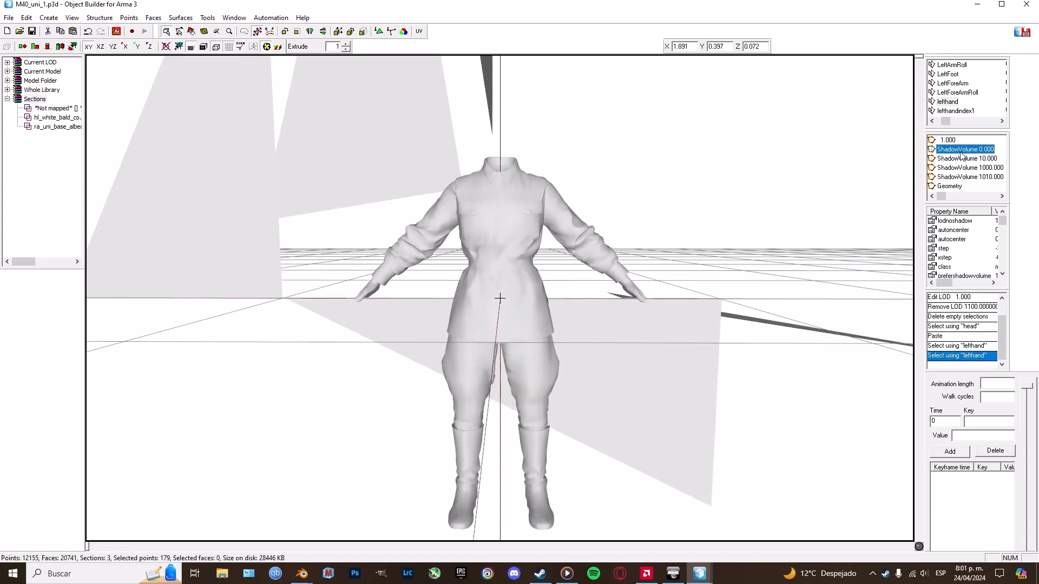
{"action": "double_click", "coordinate": [962, 149]}
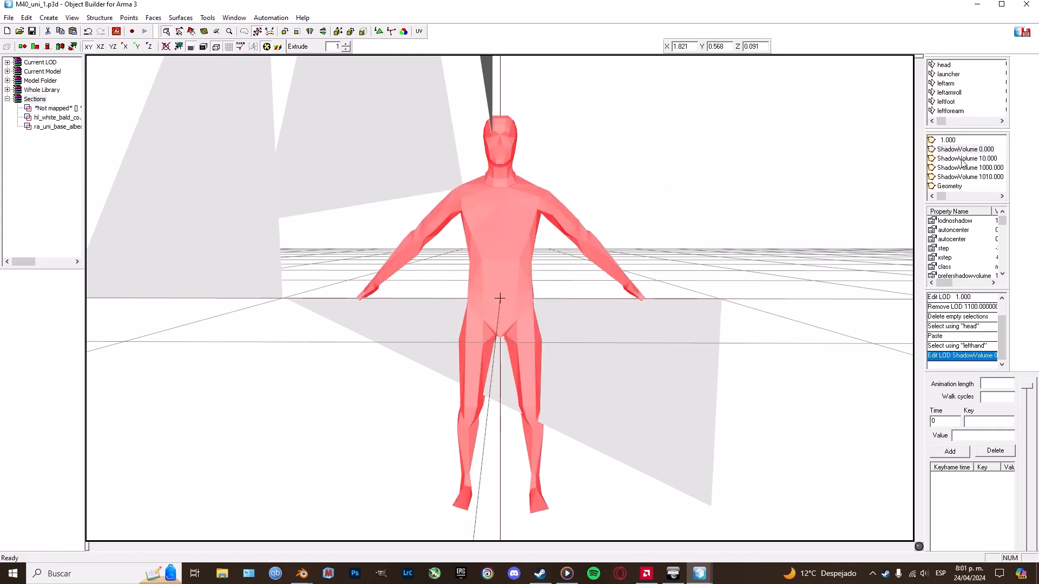
{"action": "double_click", "coordinate": [962, 159]}
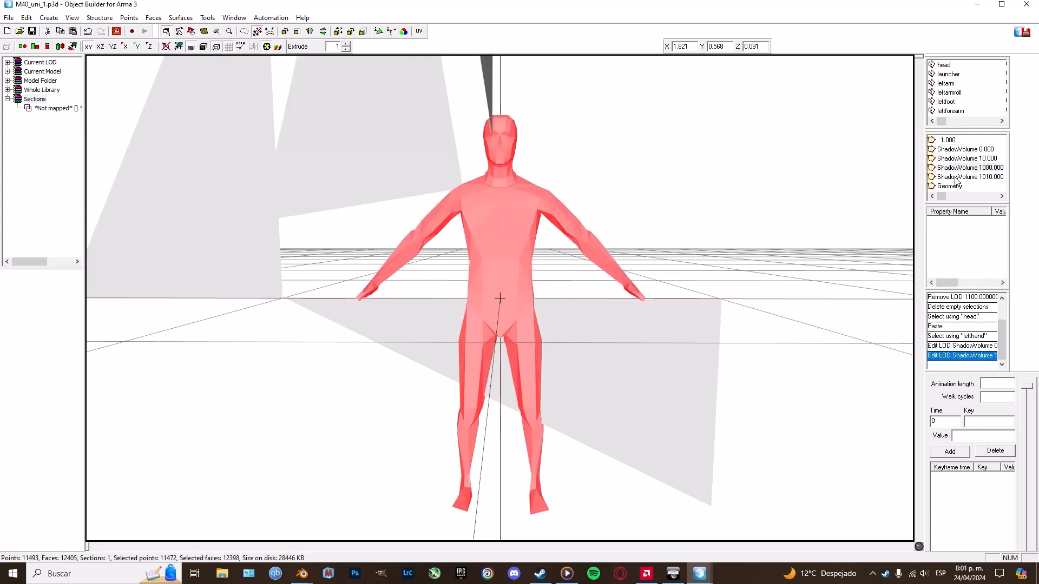
{"action": "double_click", "coordinate": [953, 185]}
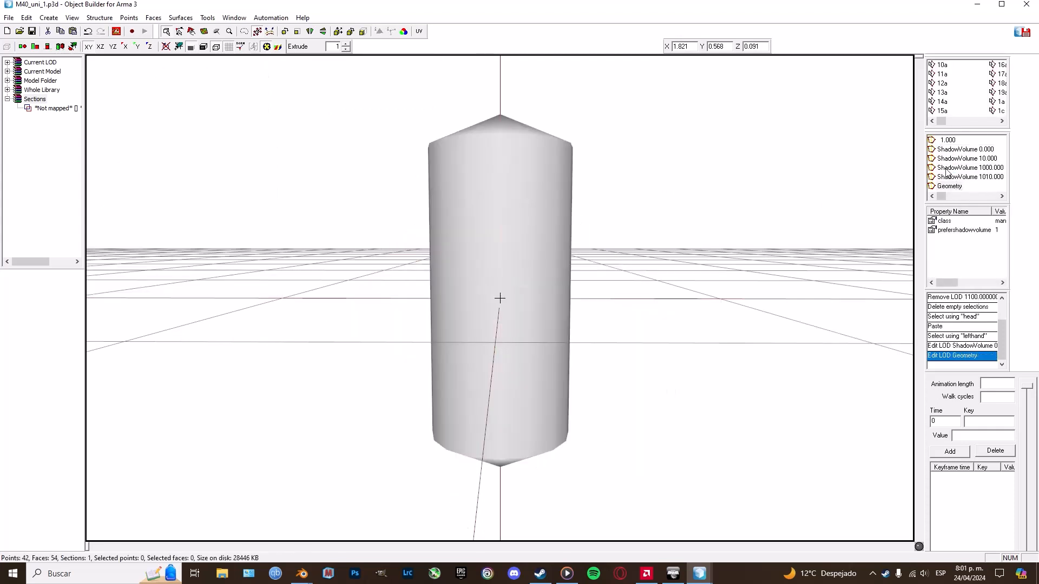
{"action": "double_click", "coordinate": [946, 139]}
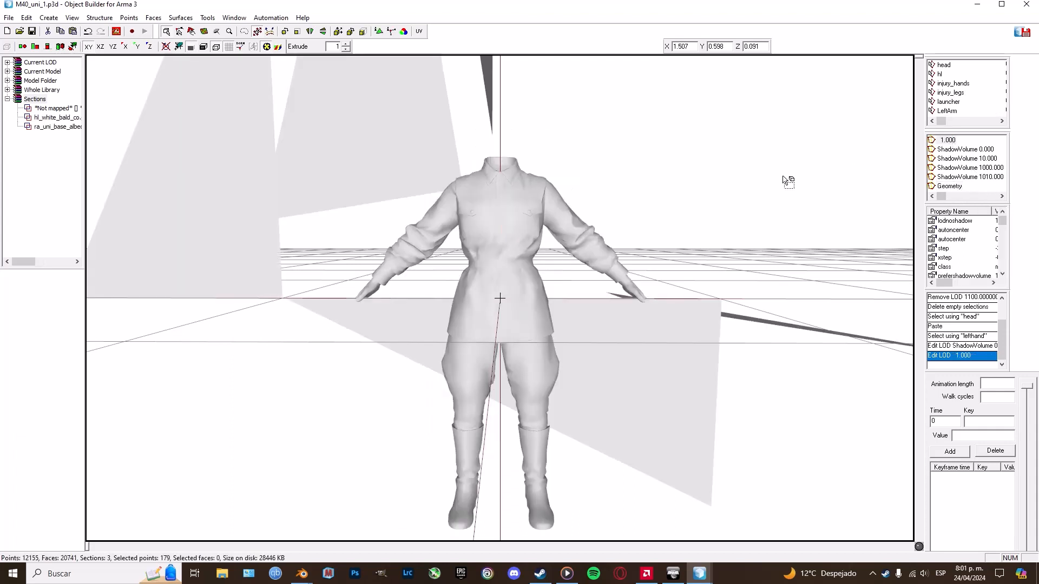
Duplicate the 1.000 LOD, change the copy to a View-Pilot LOD, and return to editing the 1.000 LOD
{"action": "right_click", "coordinate": [948, 141]}
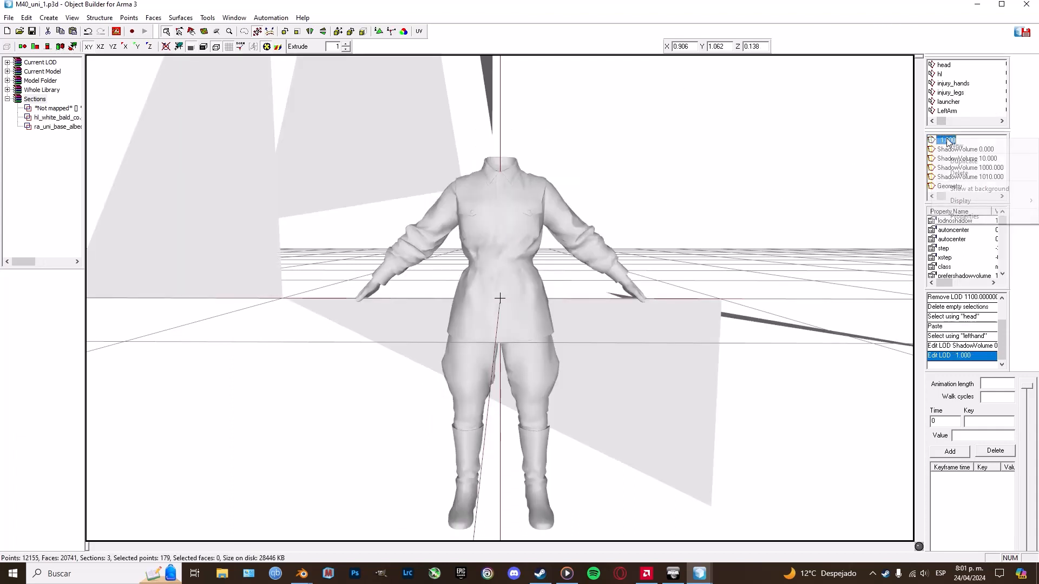
{"action": "left_click", "coordinate": [953, 160]}
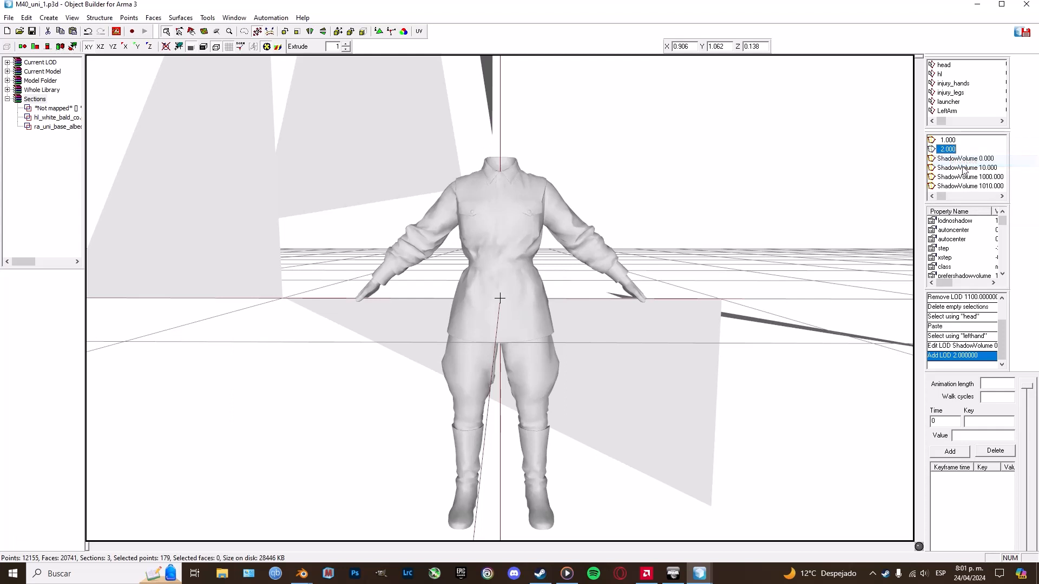
{"action": "right_click", "coordinate": [946, 149]}
{"action": "left_click", "coordinate": [974, 226]}
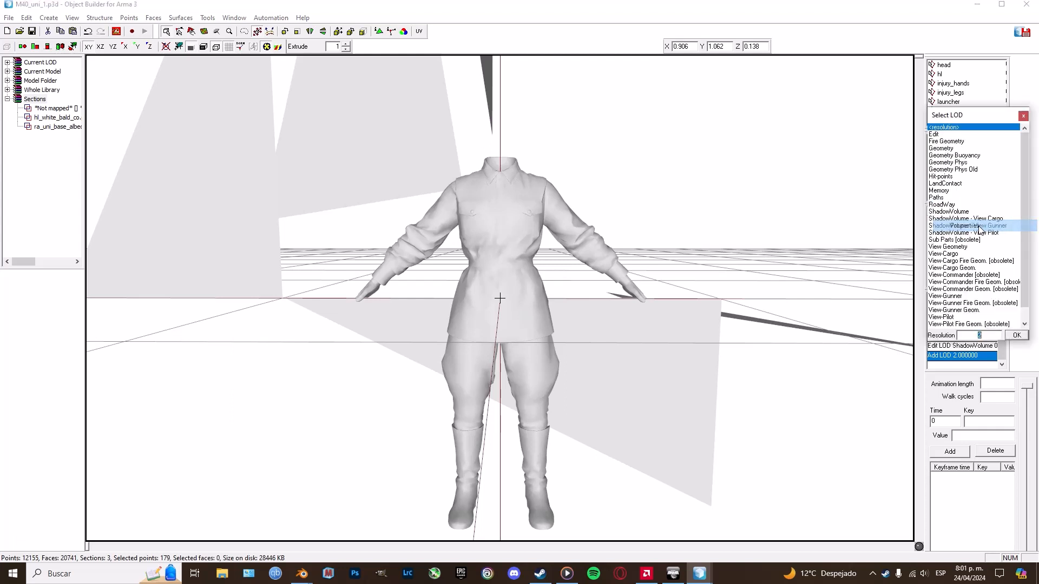
{"action": "left_click", "coordinate": [1016, 335]}
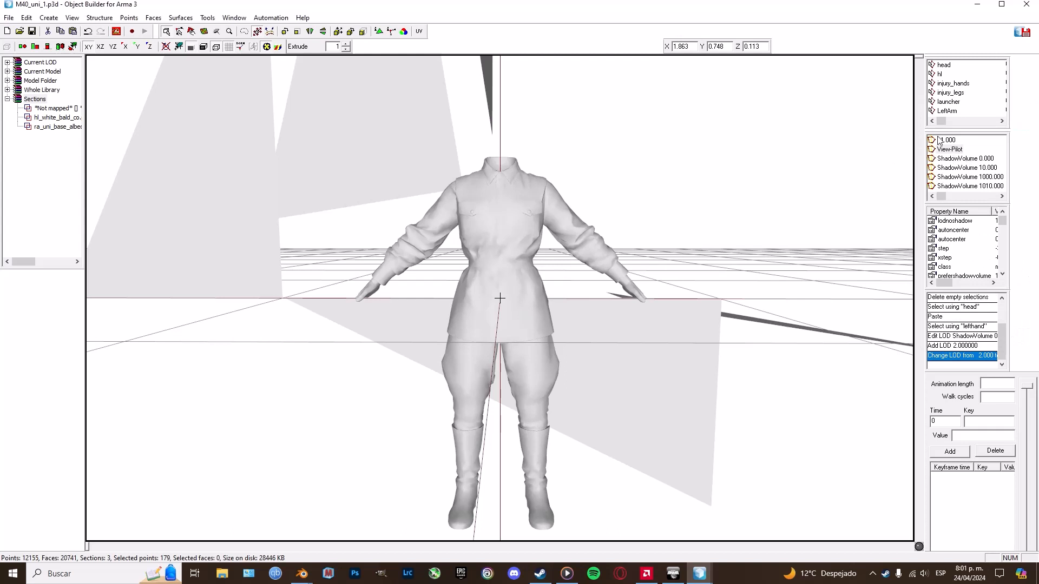
{"action": "left_click", "coordinate": [950, 149]}
{"action": "left_click", "coordinate": [959, 140]}
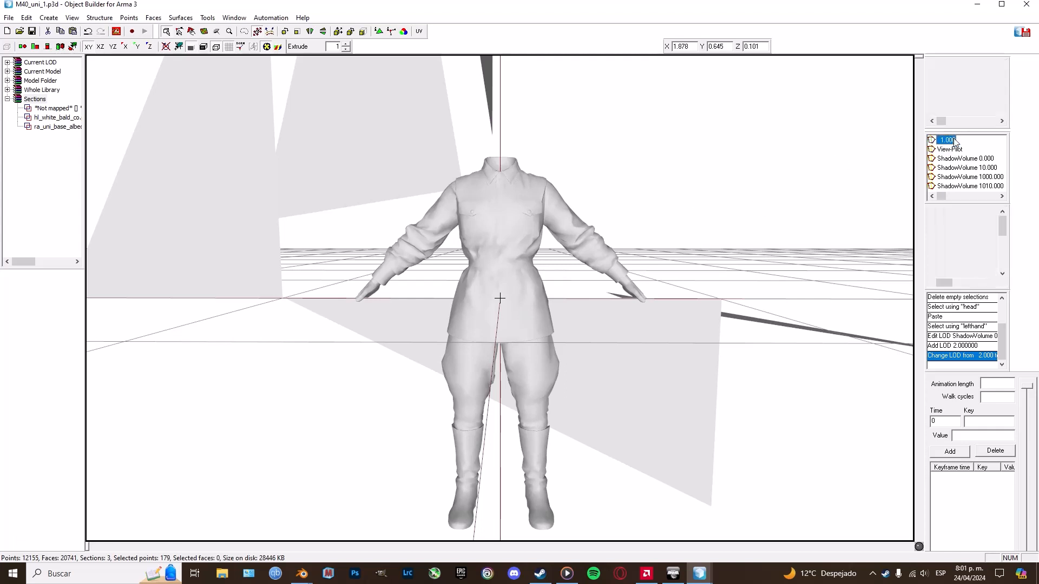
Add a 2.000 LOD based on the 1.000 LOD and return to editing the 1.000 LOD
{"action": "right_click", "coordinate": [954, 141]}
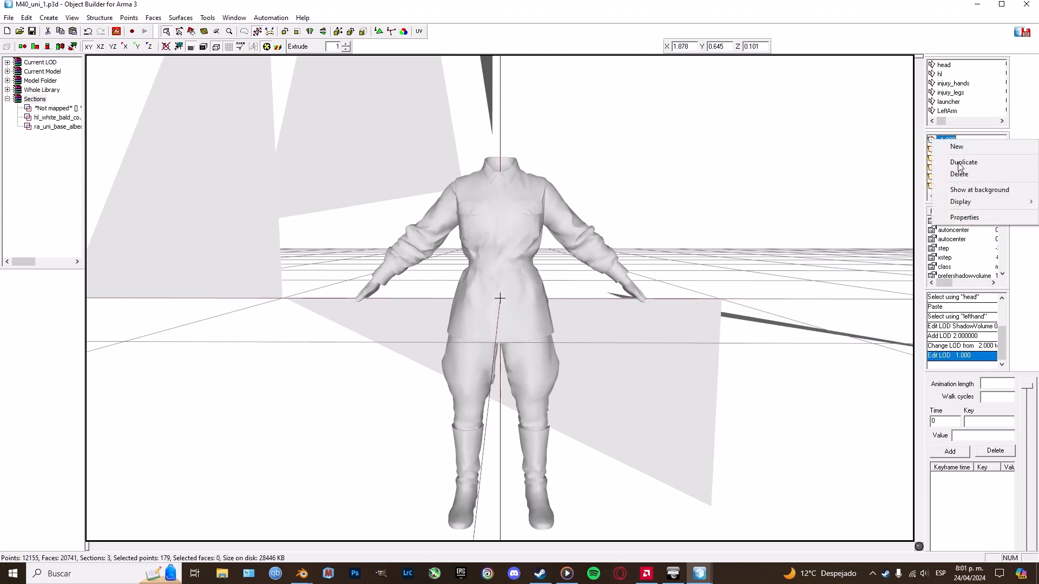
{"action": "left_click", "coordinate": [956, 147]}
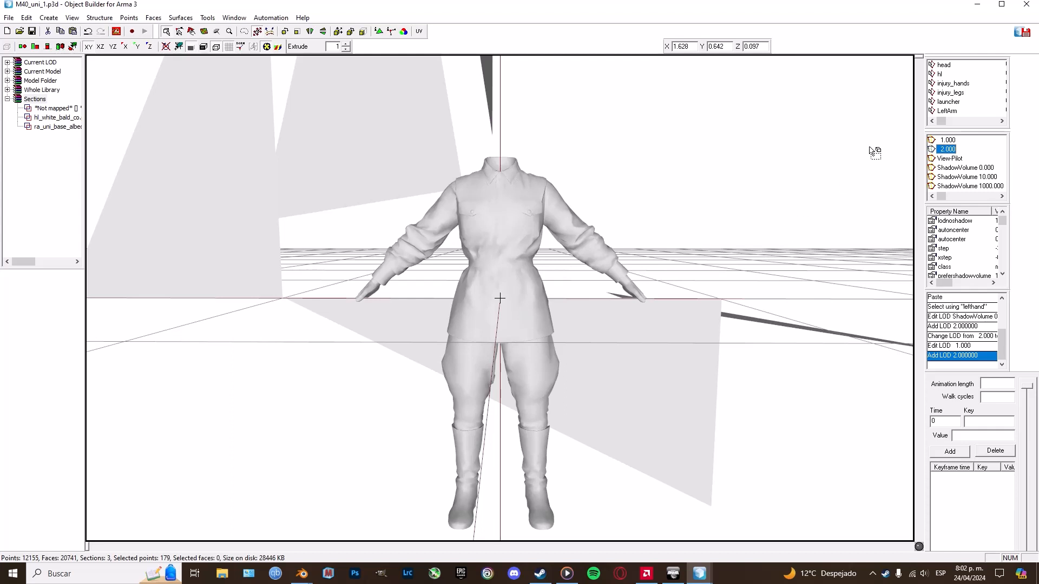
{"action": "left_click", "coordinate": [947, 140]}
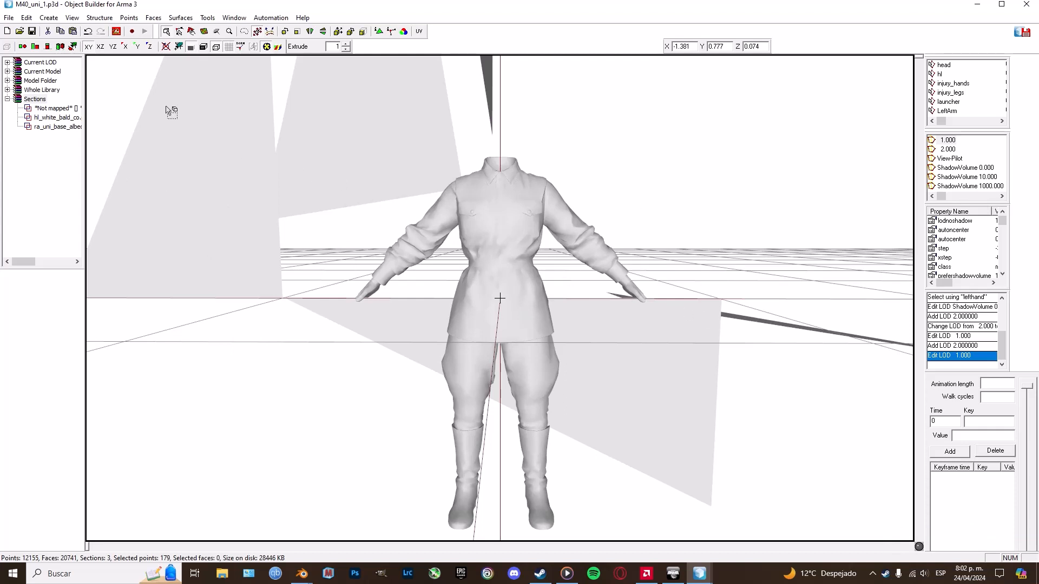
Save the model as ra_m40_boots.p3d in the RedArmy folder on the desktop, replacing the existing file
{"action": "left_click", "coordinate": [8, 18]}
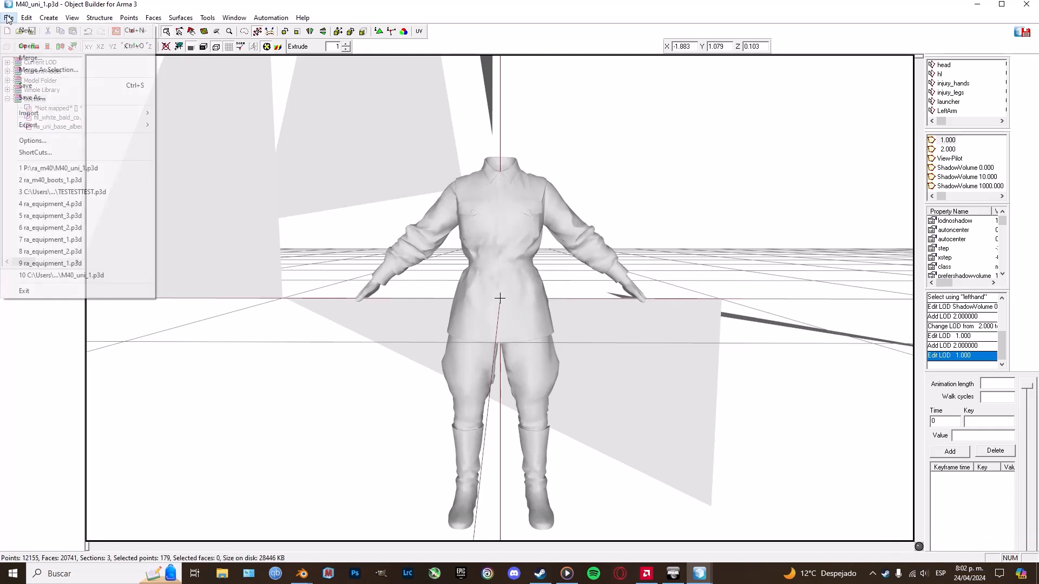
{"action": "left_click", "coordinate": [32, 97]}
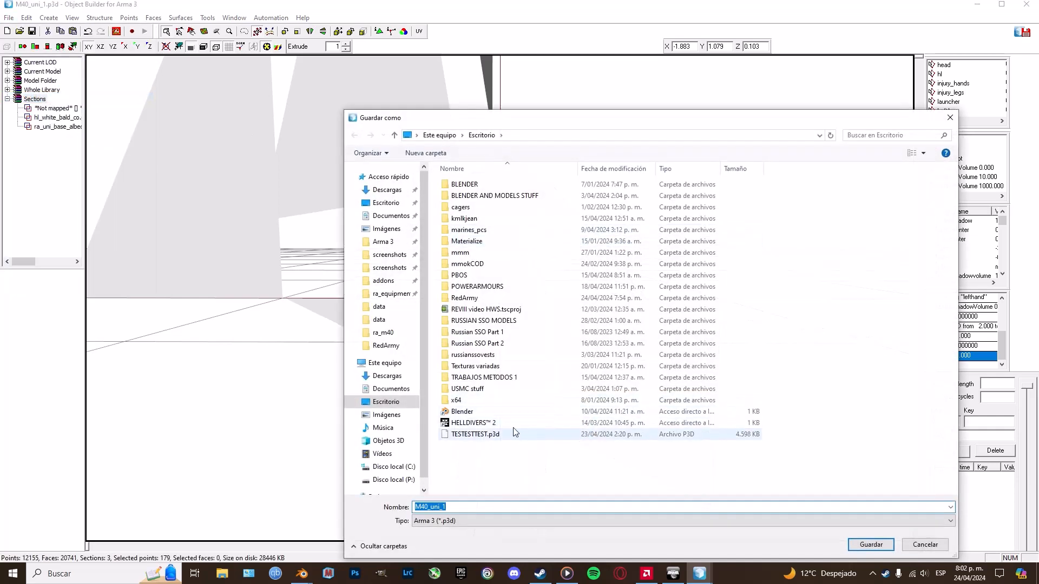
{"action": "double_click", "coordinate": [493, 298]}
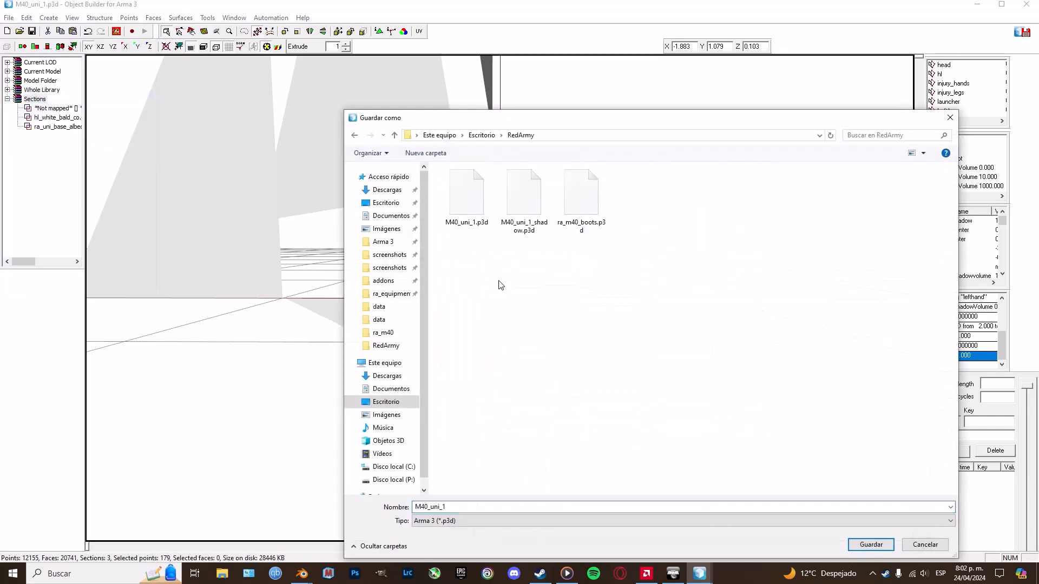
{"action": "left_click", "coordinate": [871, 544]}
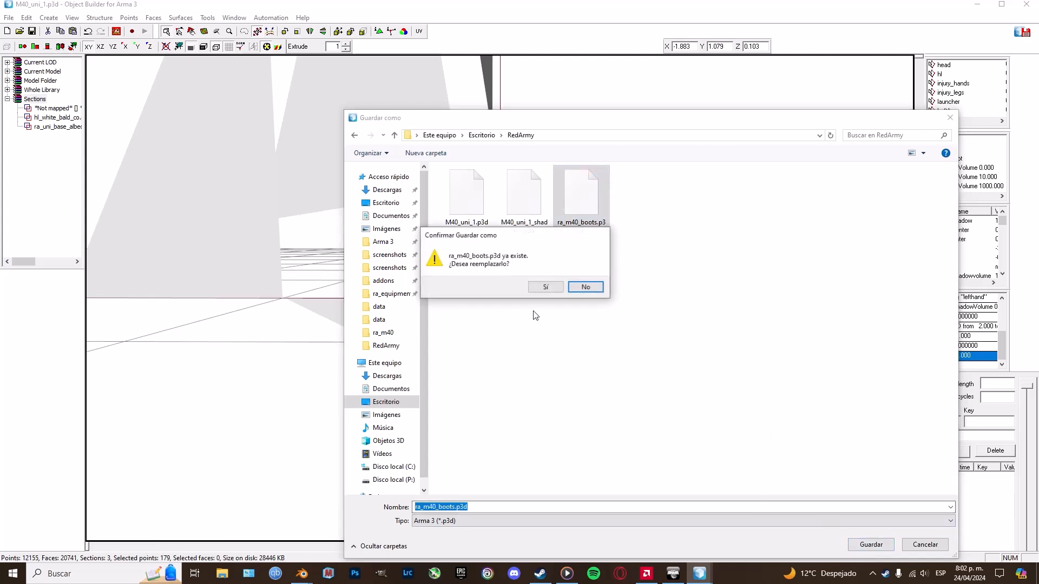
{"action": "left_click", "coordinate": [539, 288]}
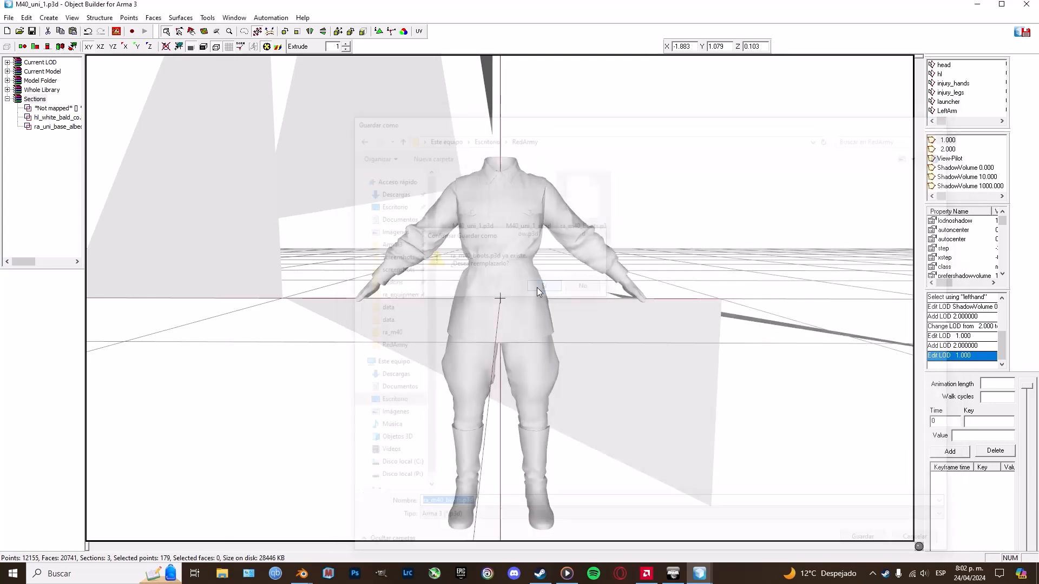
Switch to the Windows desktop, create a new folder named mknjnj and open it
{"action": "left_click", "coordinate": [301, 572]}
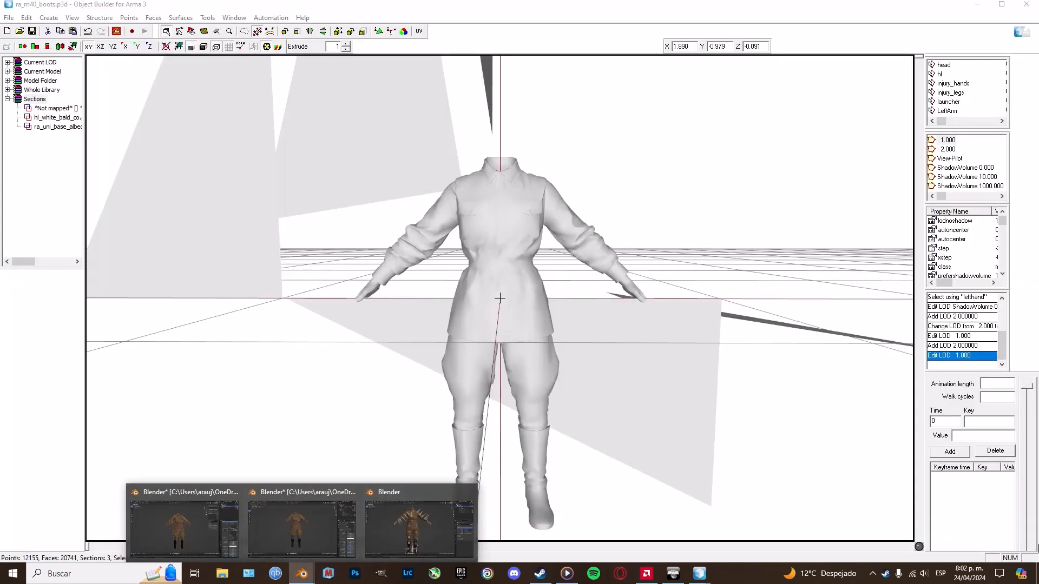
{"action": "left_click", "coordinate": [1037, 574]}
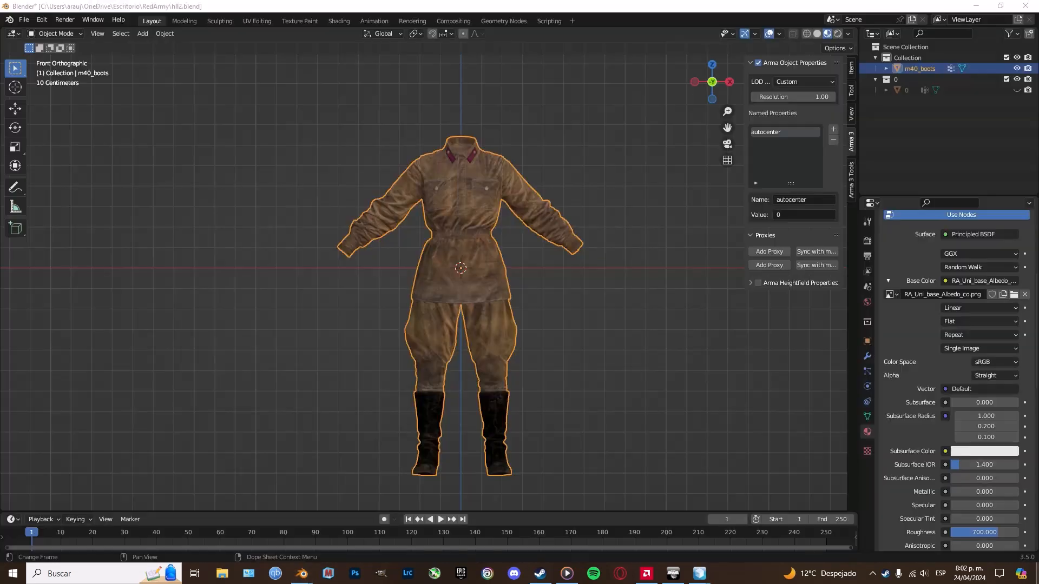
{"action": "right_click", "coordinate": [643, 108]}
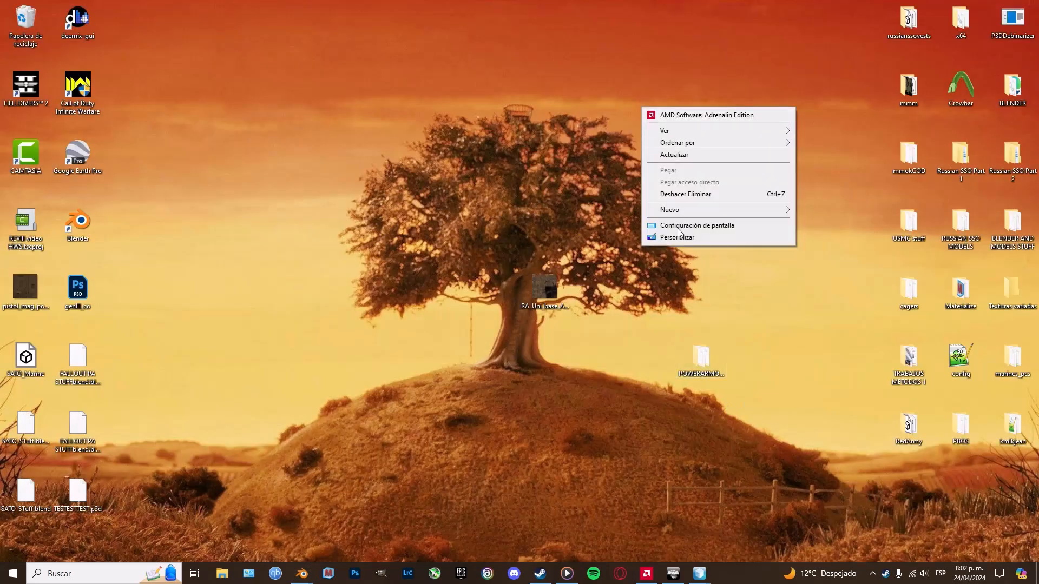
{"action": "mouse_move", "coordinate": [680, 214]}
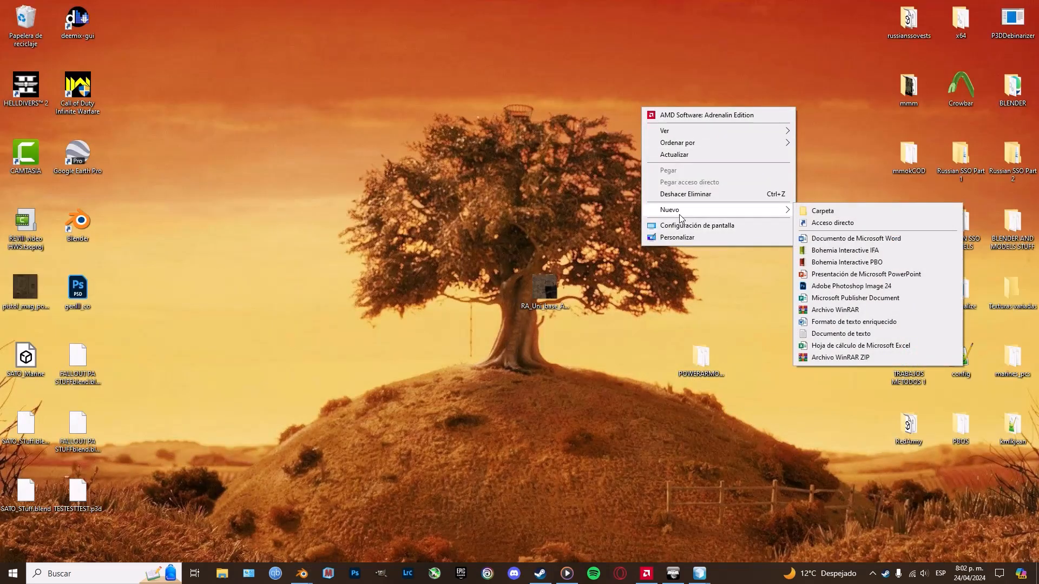
{"action": "left_click", "coordinate": [806, 214]}
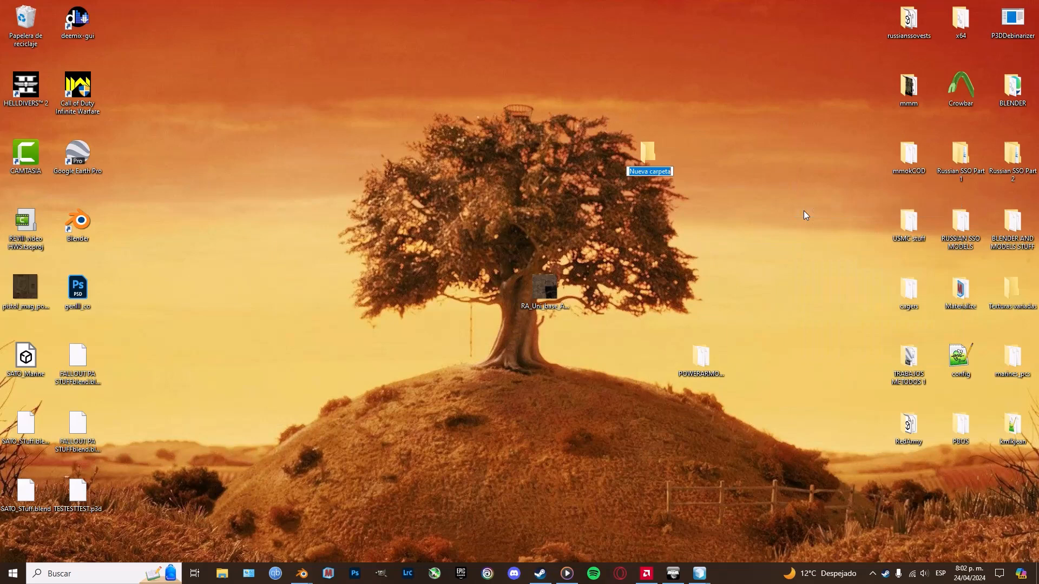
{"action": "type", "text": "mknjnj"}
{"action": "key", "text": "Return"}
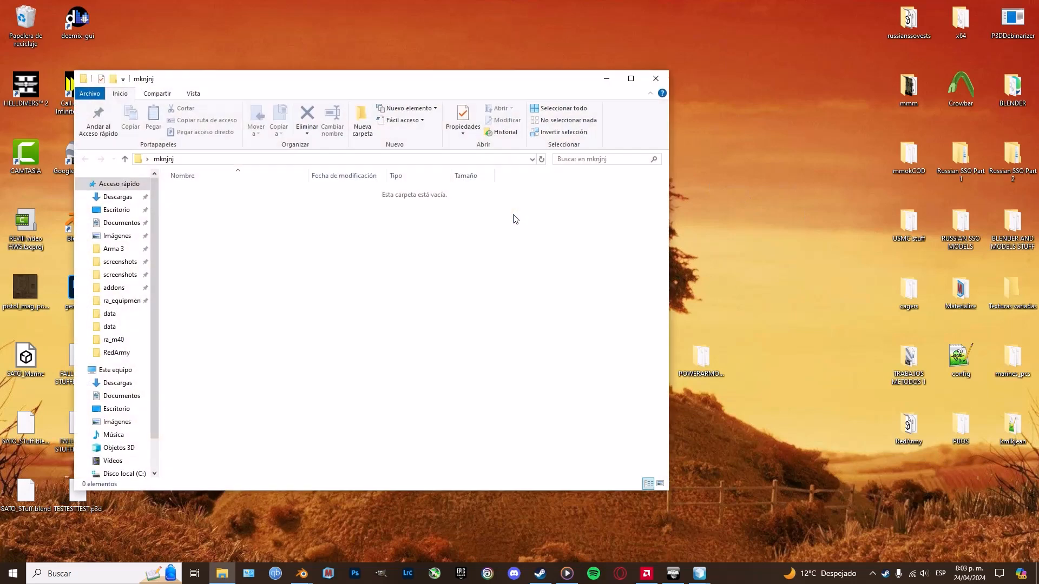
{"action": "right_click", "coordinate": [502, 226]}
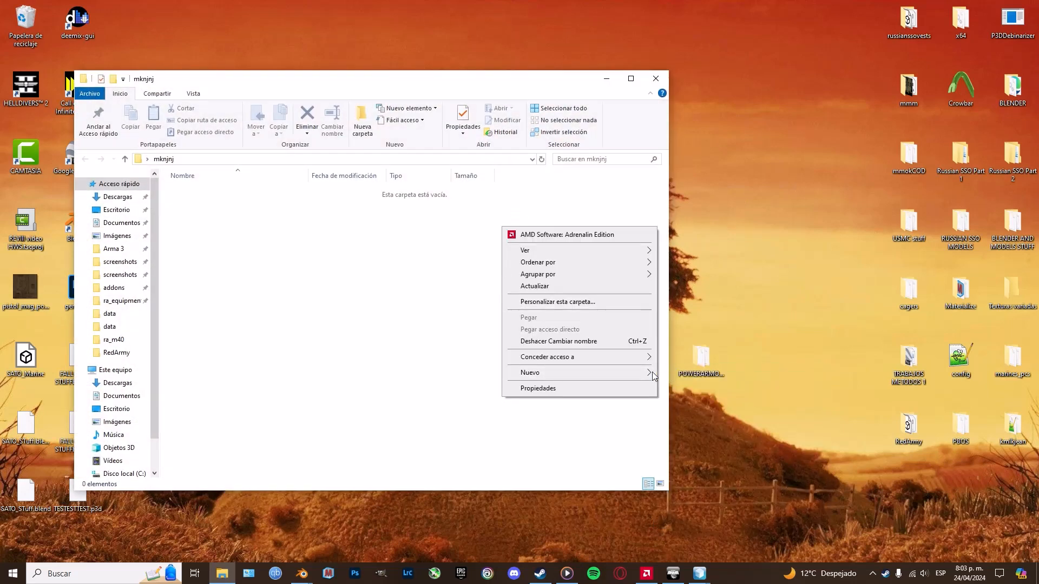
{"action": "right_click", "coordinate": [605, 339]}
{"action": "mouse_move", "coordinate": [715, 480]}
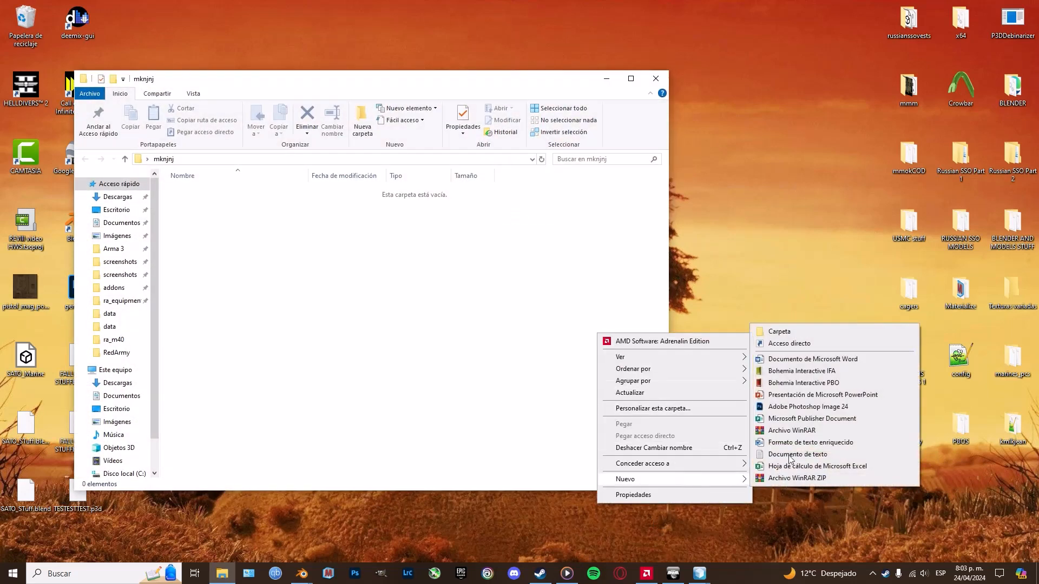
{"action": "left_click", "coordinate": [385, 382]}
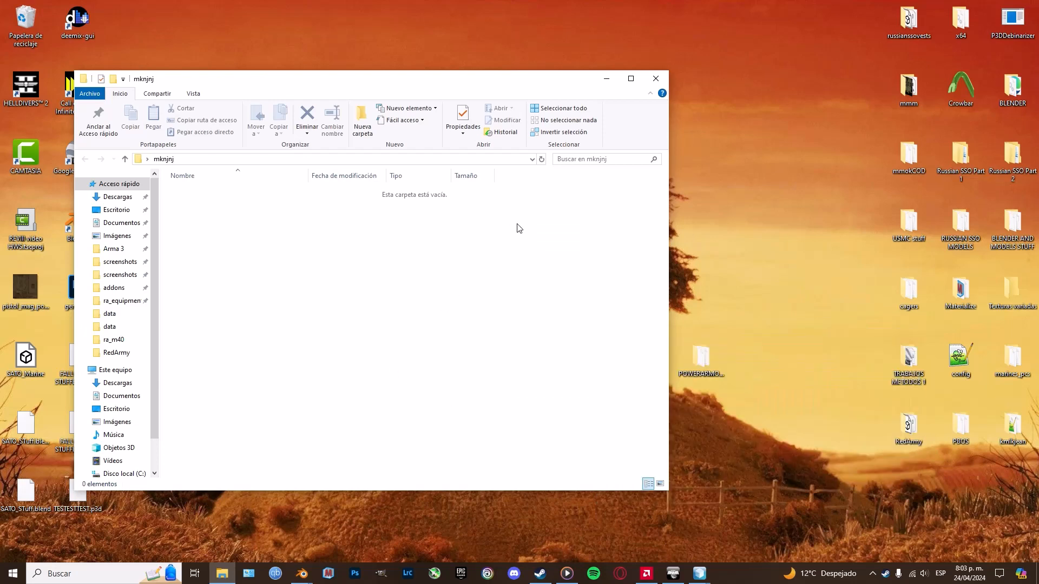
{"action": "left_click", "coordinate": [606, 78]}
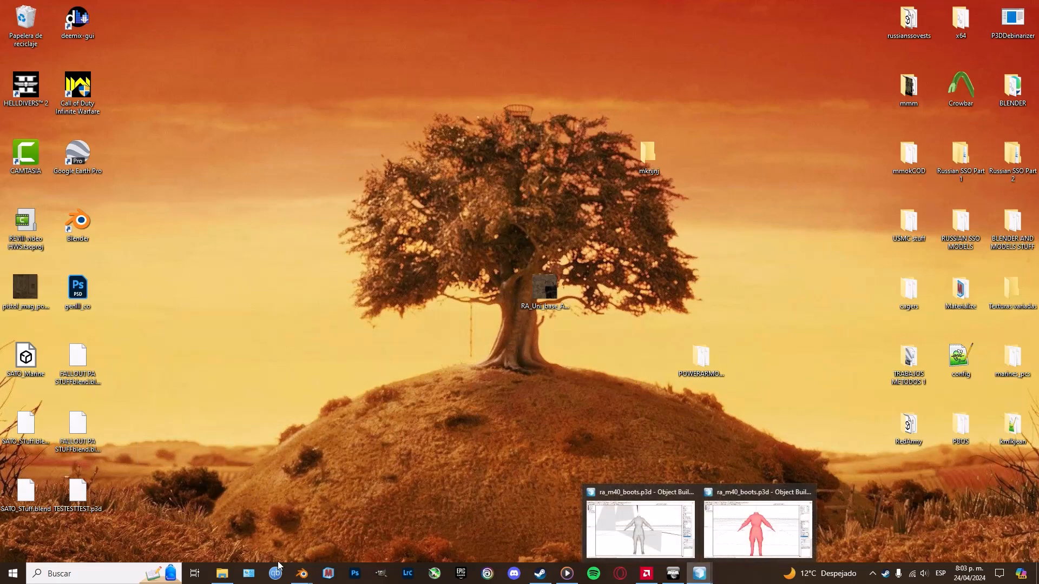
Switch to File Explorer, maximize its window and open the P: drive
{"action": "left_click", "coordinate": [230, 577]}
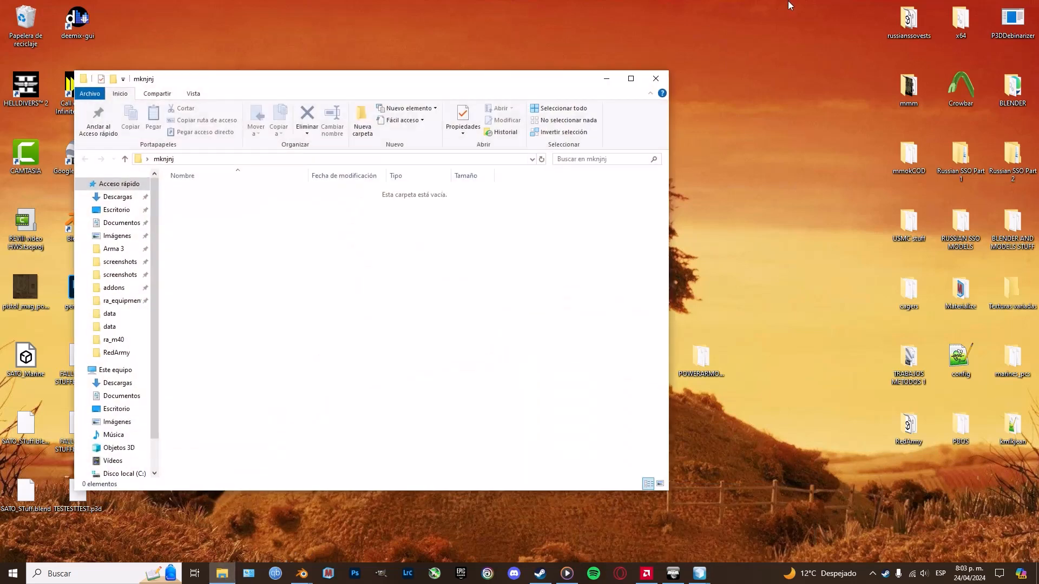
{"action": "left_click", "coordinate": [631, 78]}
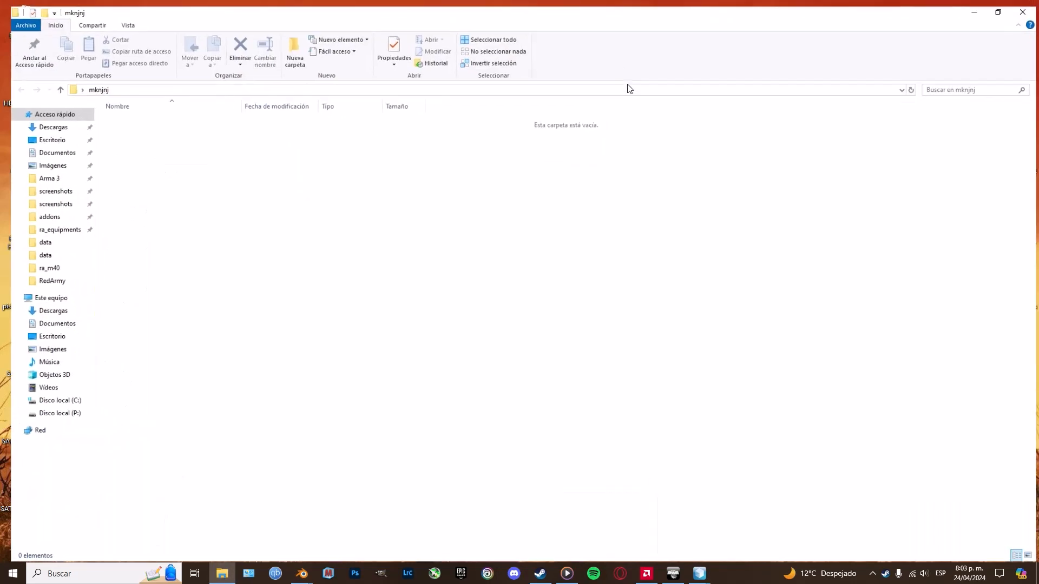
{"action": "left_click", "coordinate": [74, 412]}
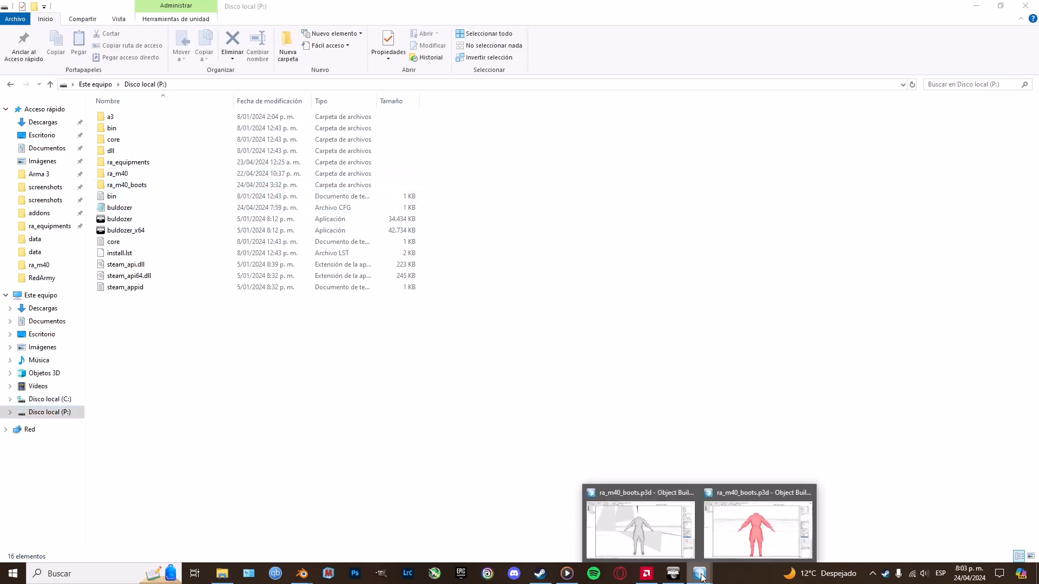
{"action": "left_click", "coordinate": [712, 542]}
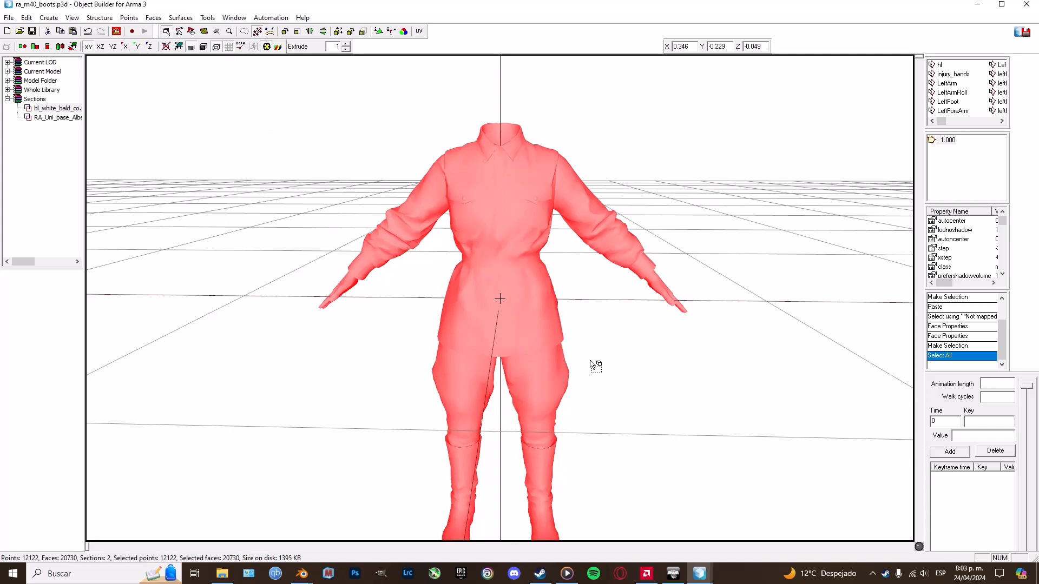
{"action": "left_click", "coordinate": [567, 573]}
{"action": "left_click", "coordinate": [519, 540]}
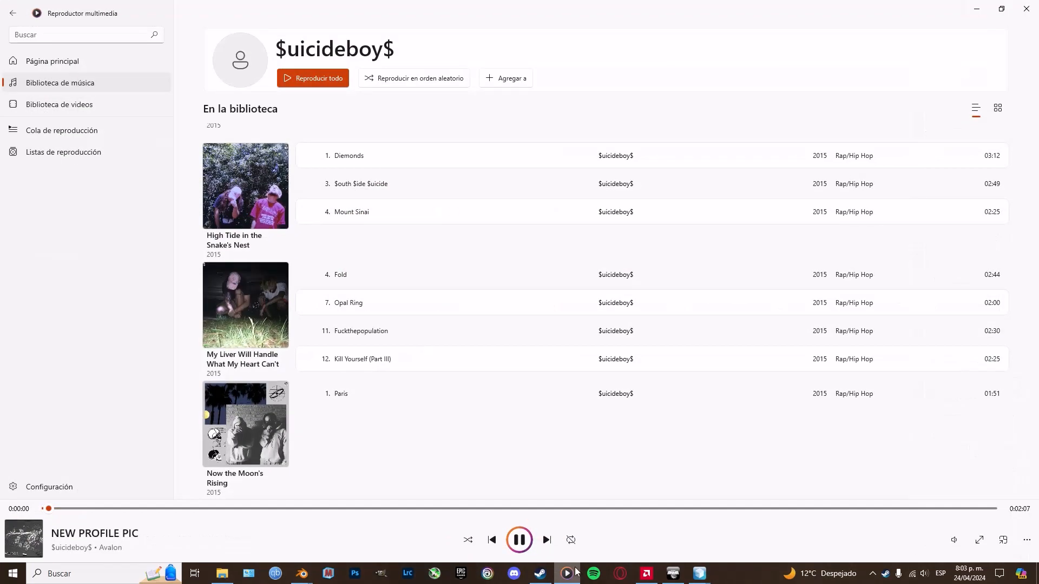
{"action": "left_click", "coordinate": [567, 573]}
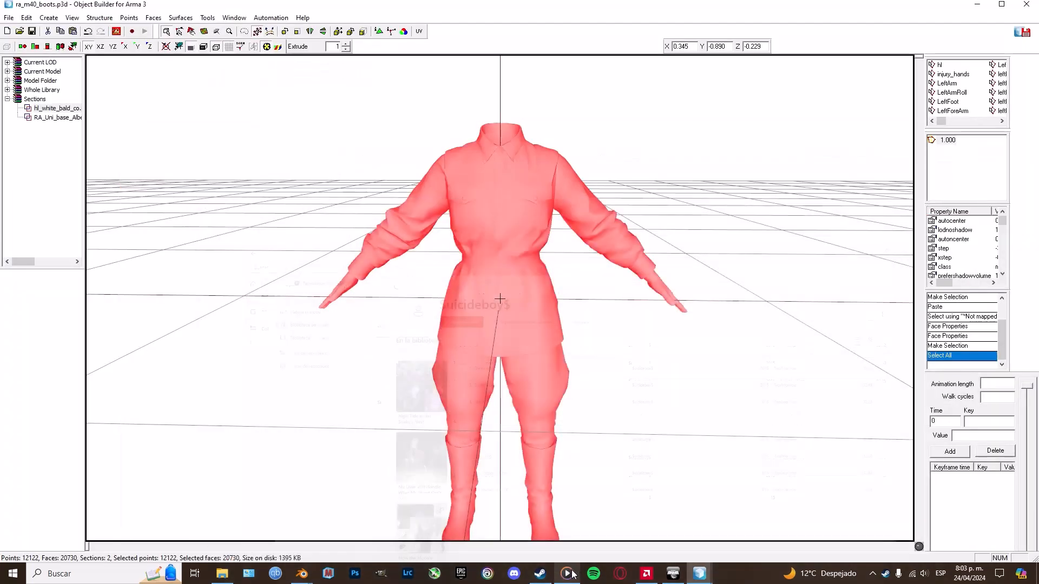
{"action": "left_click", "coordinate": [978, 5]}
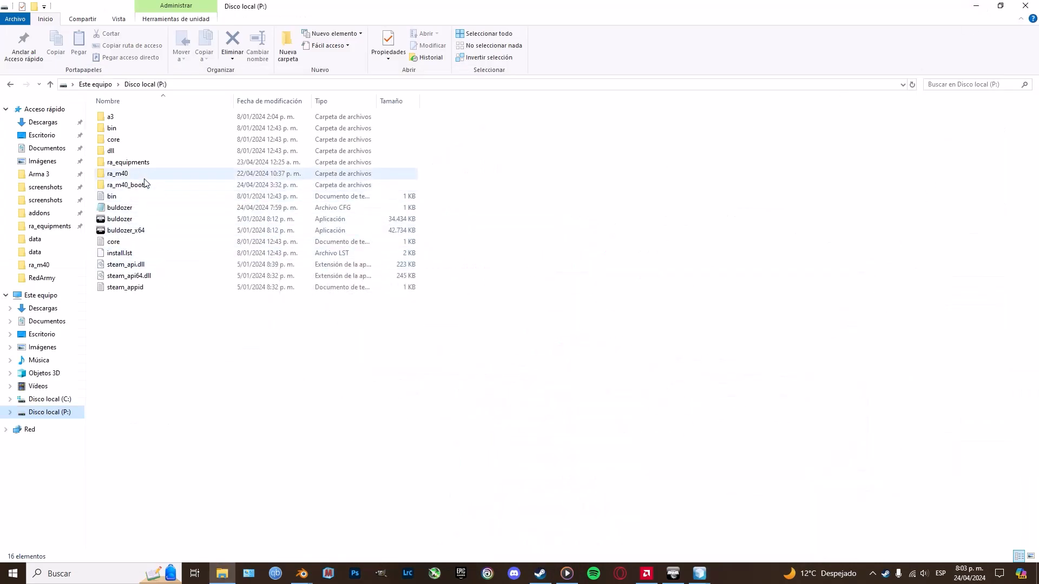
Open the model config file from the ra_m40_boots folder and read through the skeleton bones down to the CfgModels classes
{"action": "double_click", "coordinate": [126, 185]}
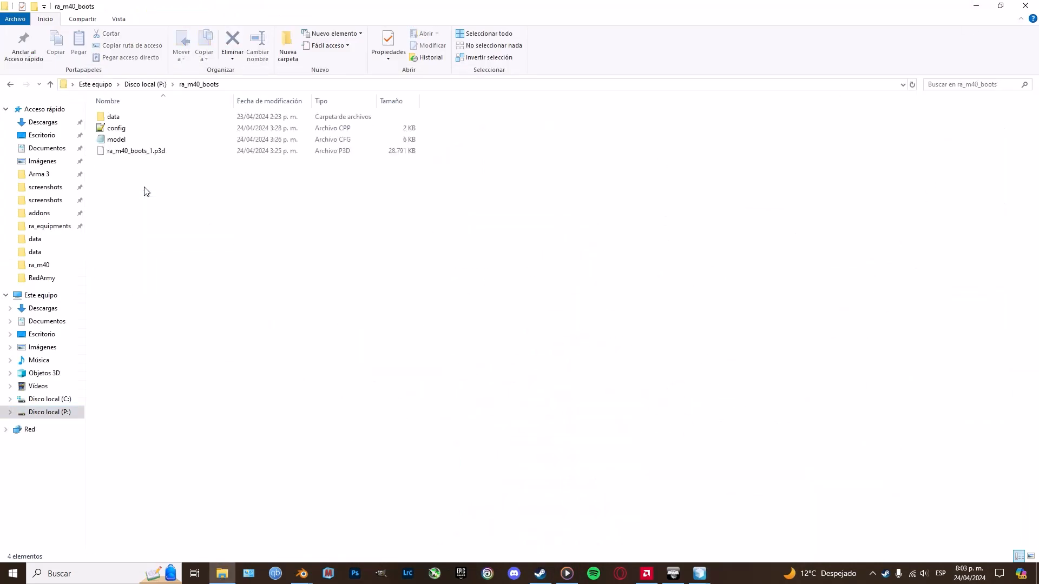
{"action": "mouse_move", "coordinate": [145, 140]}
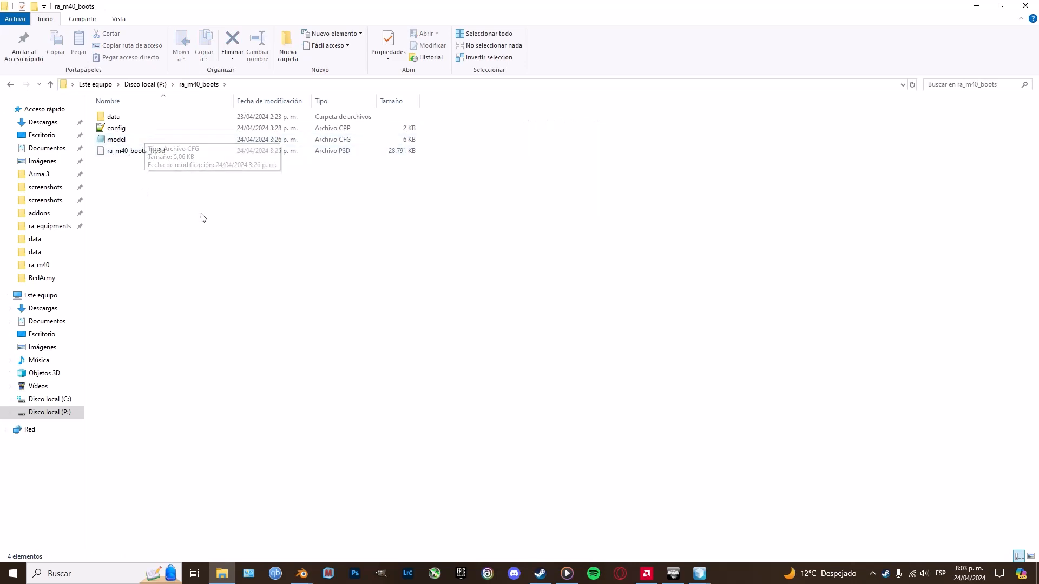
{"action": "double_click", "coordinate": [158, 144]}
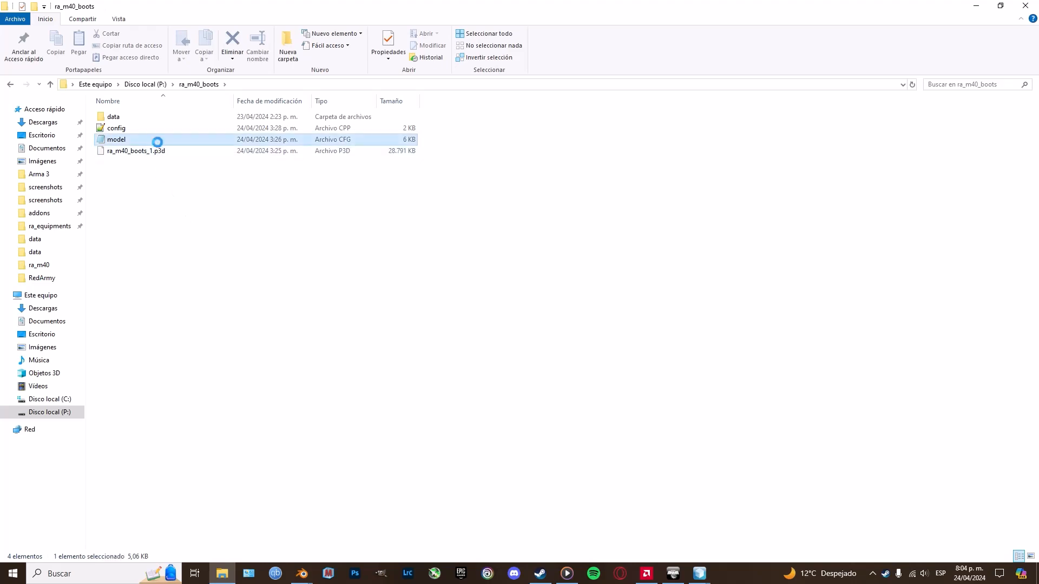
{"action": "scroll", "coordinate": [434, 259], "scroll_direction": "down", "scroll_amount": 10}
{"action": "scroll", "coordinate": [434, 258], "scroll_direction": "down", "scroll_amount": 20}
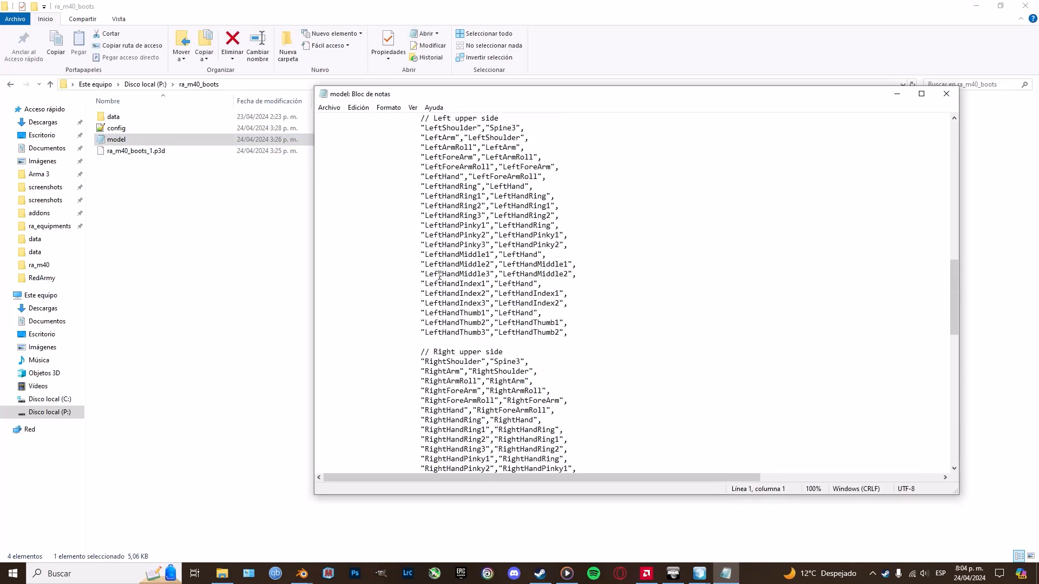
{"action": "scroll", "coordinate": [577, 490], "scroll_direction": "down", "scroll_amount": 4}
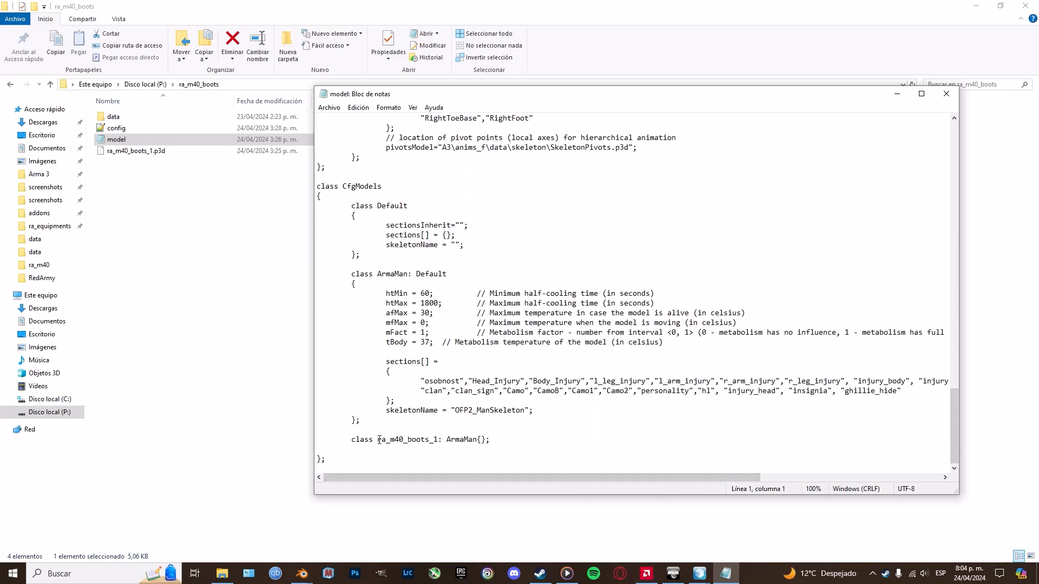
Check the ra_m40_boots_1 class name at the end of the model config, save the file and close it
{"action": "left_click_drag", "start_coordinate": [377, 440], "coordinate": [440, 437]}
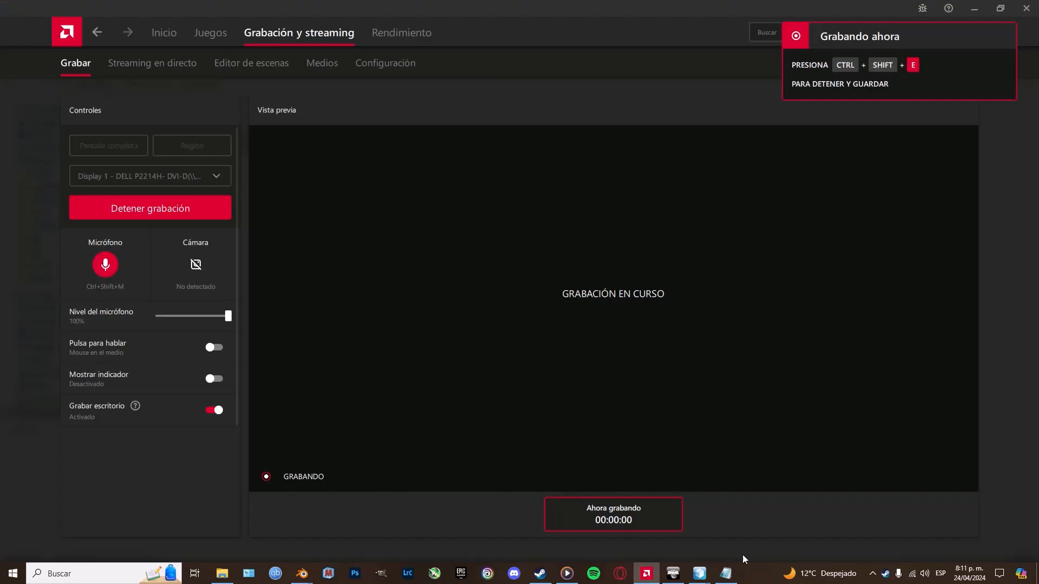
{"action": "key", "text": "alt+Tab"}
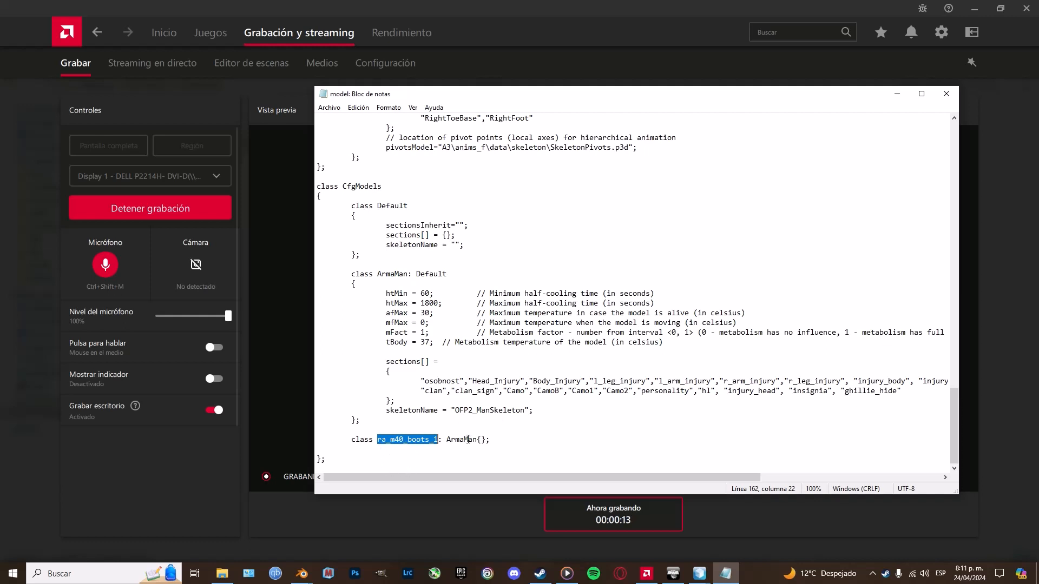
{"action": "left_click", "coordinate": [223, 574]}
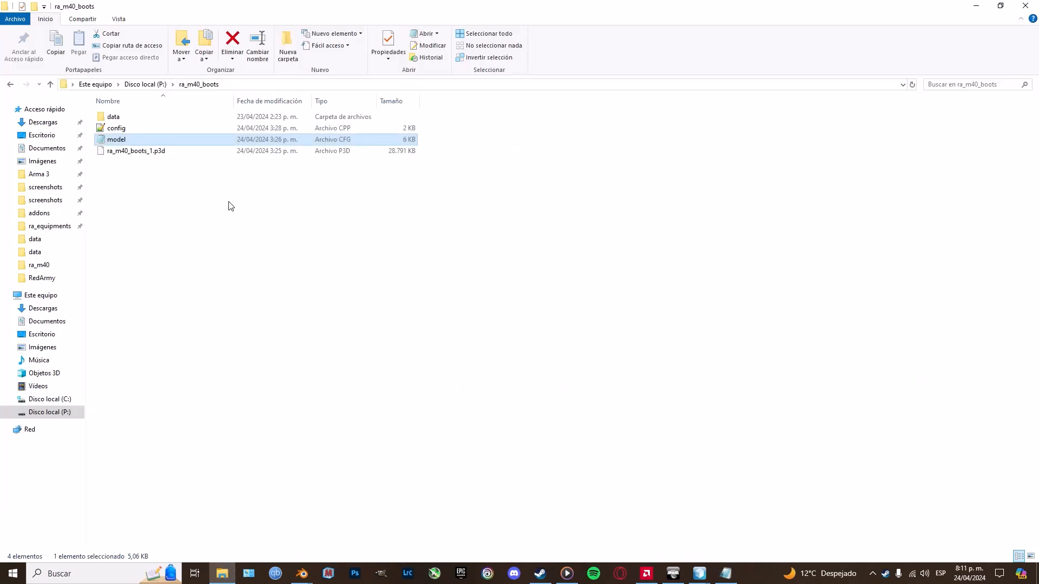
{"action": "left_click", "coordinate": [726, 574]}
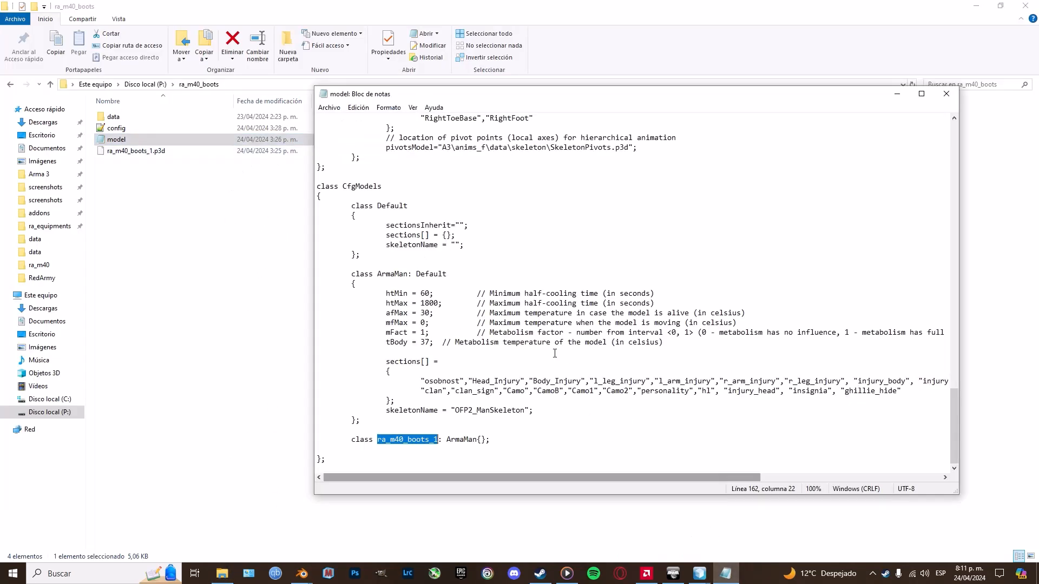
{"action": "left_click", "coordinate": [329, 107]}
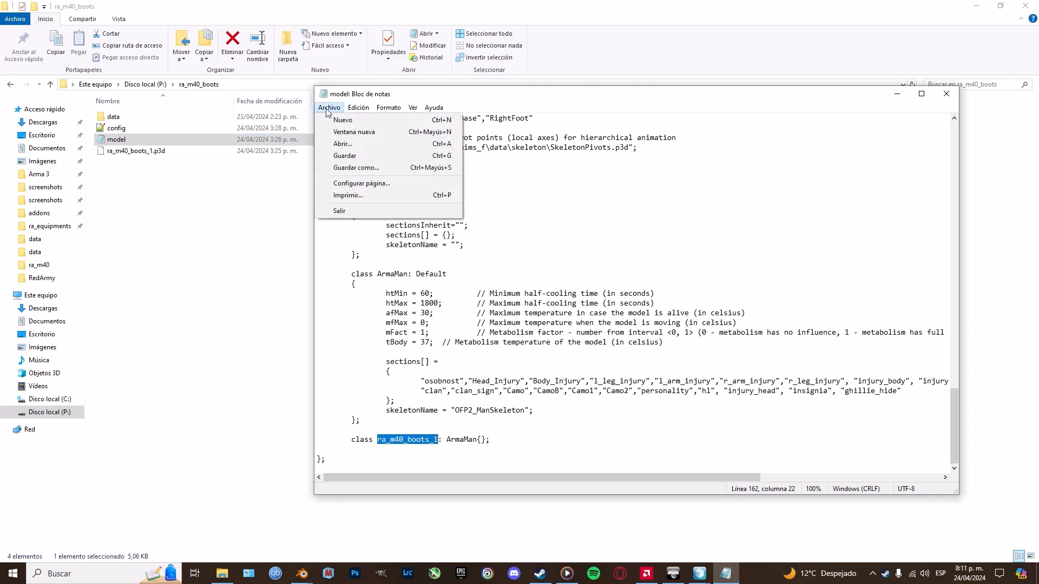
{"action": "left_click", "coordinate": [349, 157]}
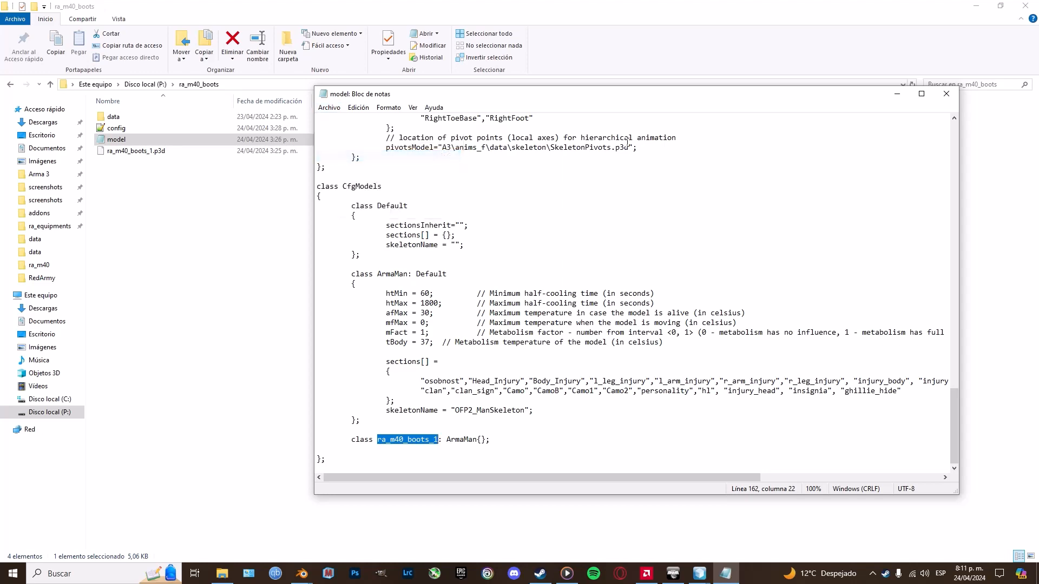
{"action": "left_click", "coordinate": [946, 93]}
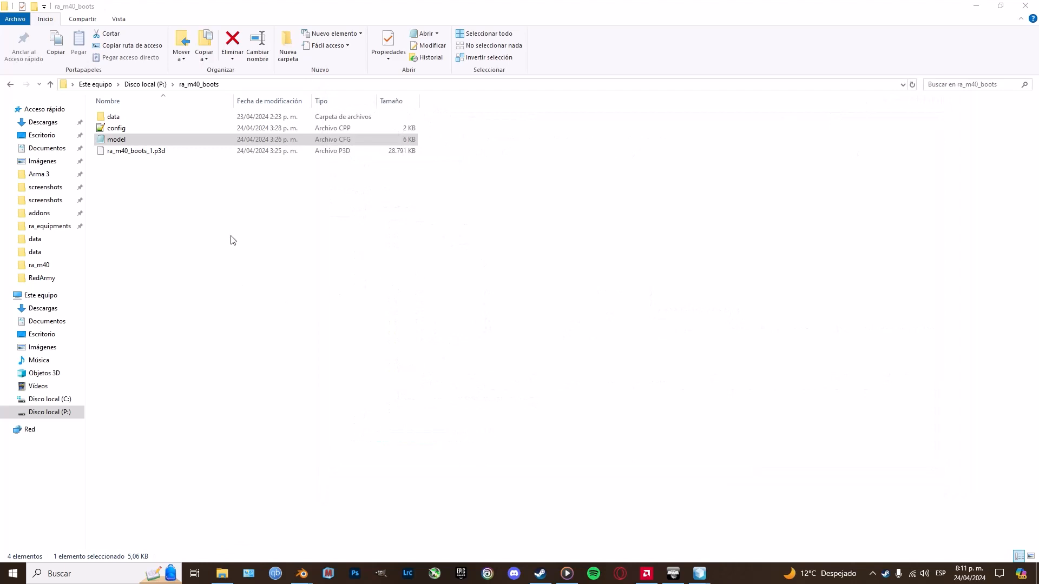
Open the config file and review the Redarmy_Uniforms patch class, the ra_m40_boots_1 vehicle class and the folder in its model path
{"action": "double_click", "coordinate": [248, 129]}
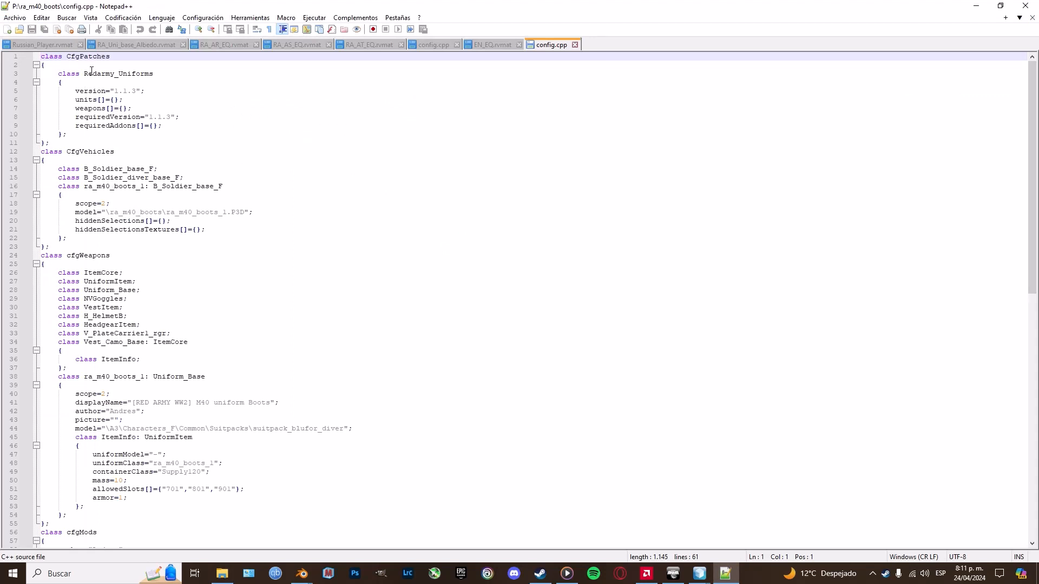
{"action": "left_click_drag", "start_coordinate": [85, 75], "coordinate": [119, 75]}
{"action": "left_click", "coordinate": [119, 75]}
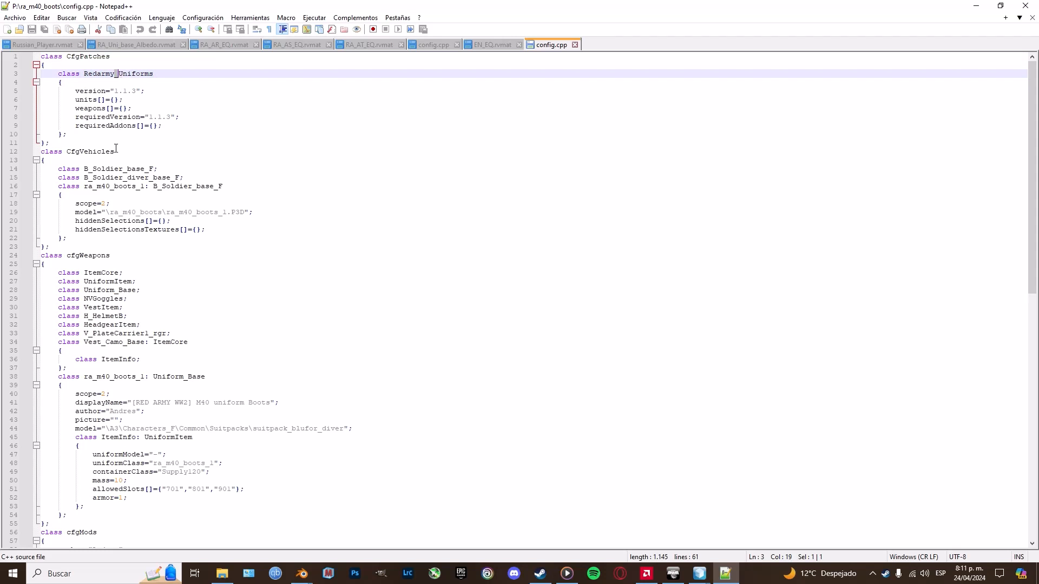
{"action": "left_click_drag", "start_coordinate": [84, 186], "coordinate": [143, 185]}
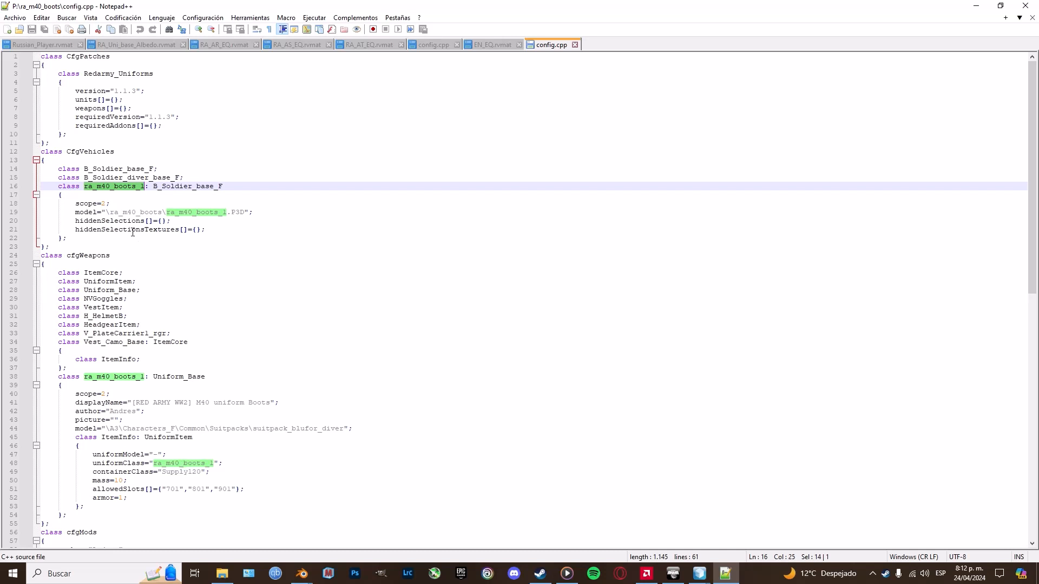
{"action": "left_click", "coordinate": [113, 213]}
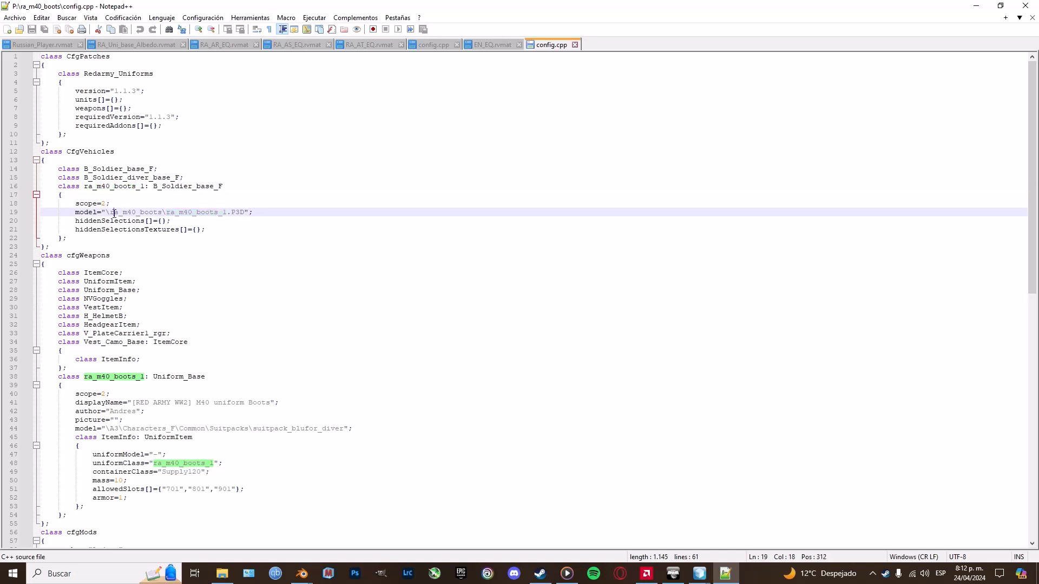
{"action": "left_click_drag", "start_coordinate": [112, 212], "coordinate": [159, 212]}
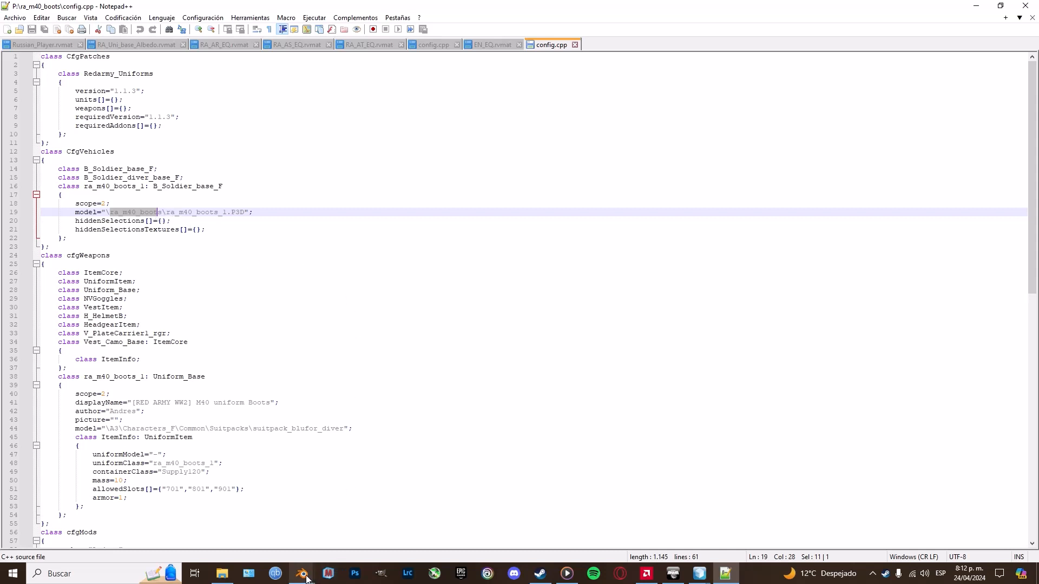
Switch to File Explorer and check the ra_m40_boots folder name on the P: drive against the model path
{"action": "left_click", "coordinate": [228, 576]}
{"action": "left_click", "coordinate": [215, 263]}
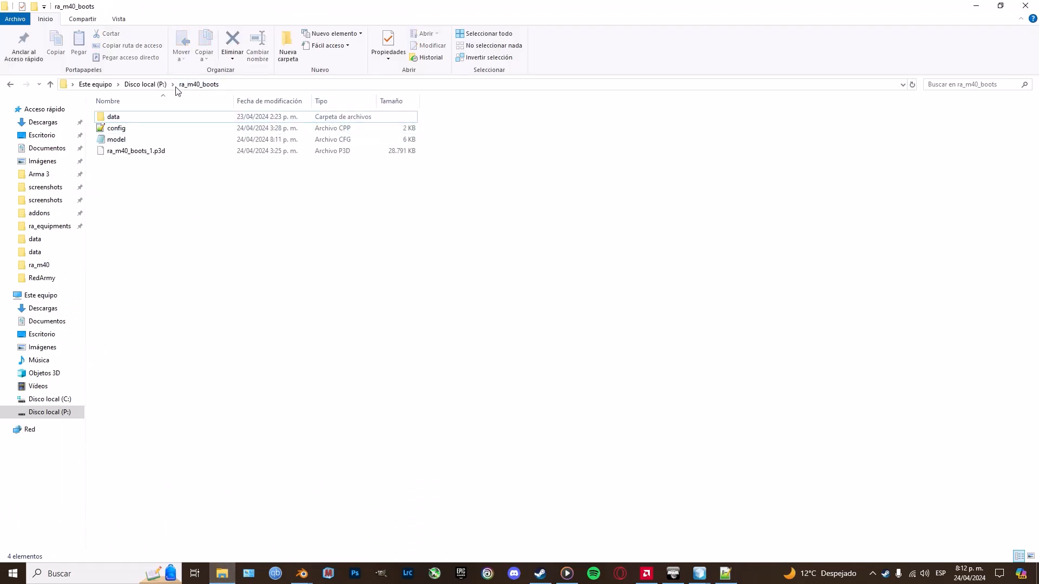
{"action": "left_click", "coordinate": [145, 84]}
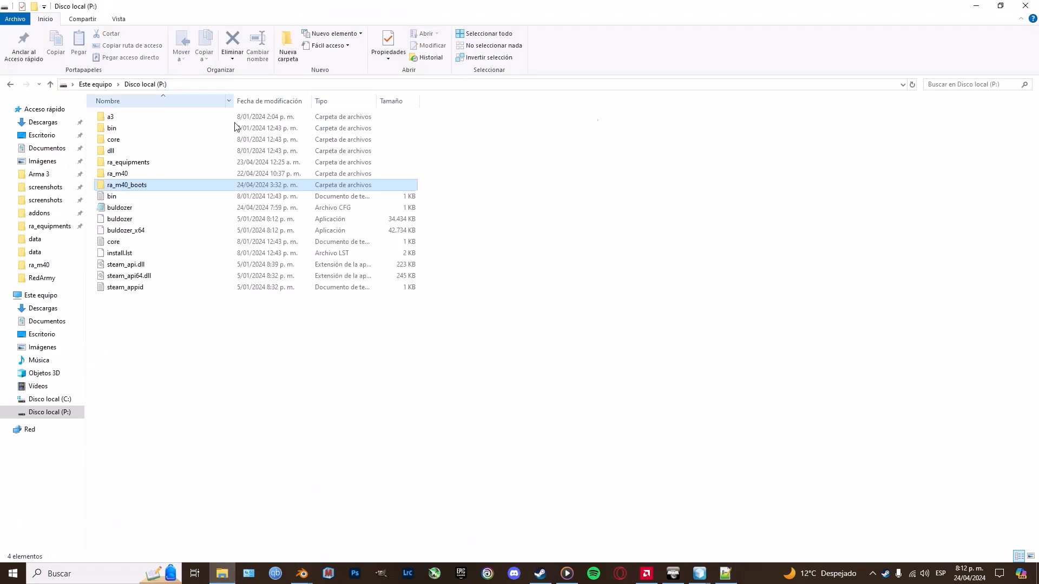
{"action": "left_click", "coordinate": [145, 187]}
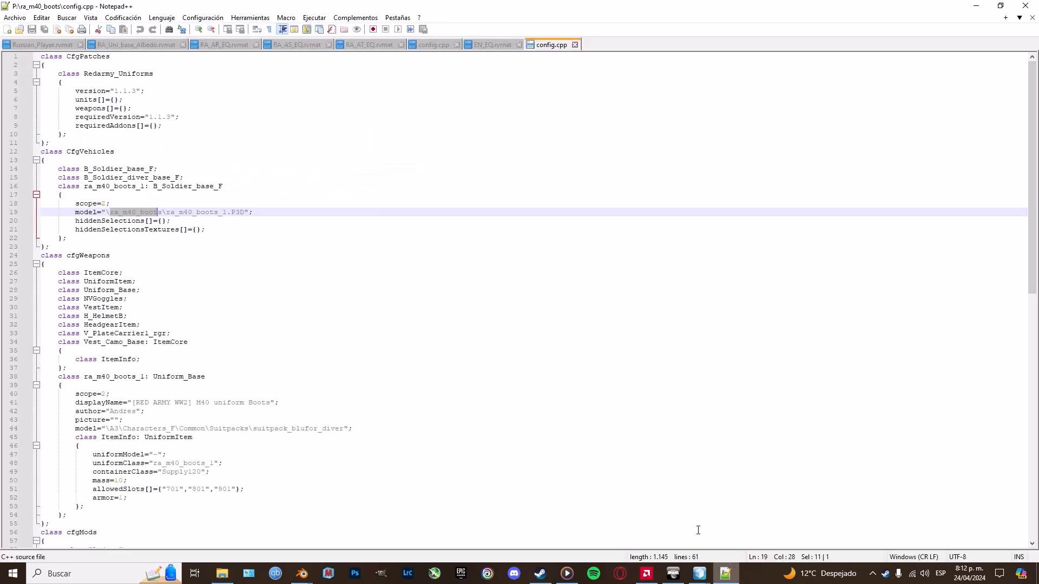
Return to the config file, check the P3D file name against the ra_m40_boots_1 class name, and close the editor
{"action": "left_click", "coordinate": [726, 573]}
{"action": "left_click", "coordinate": [181, 212]}
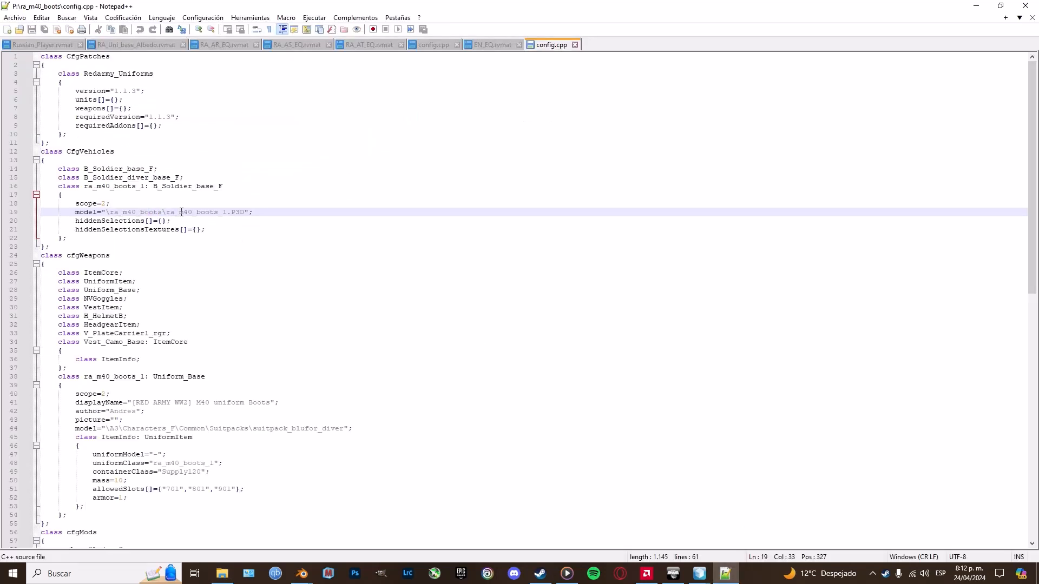
{"action": "left_click_drag", "start_coordinate": [170, 210], "coordinate": [217, 216]}
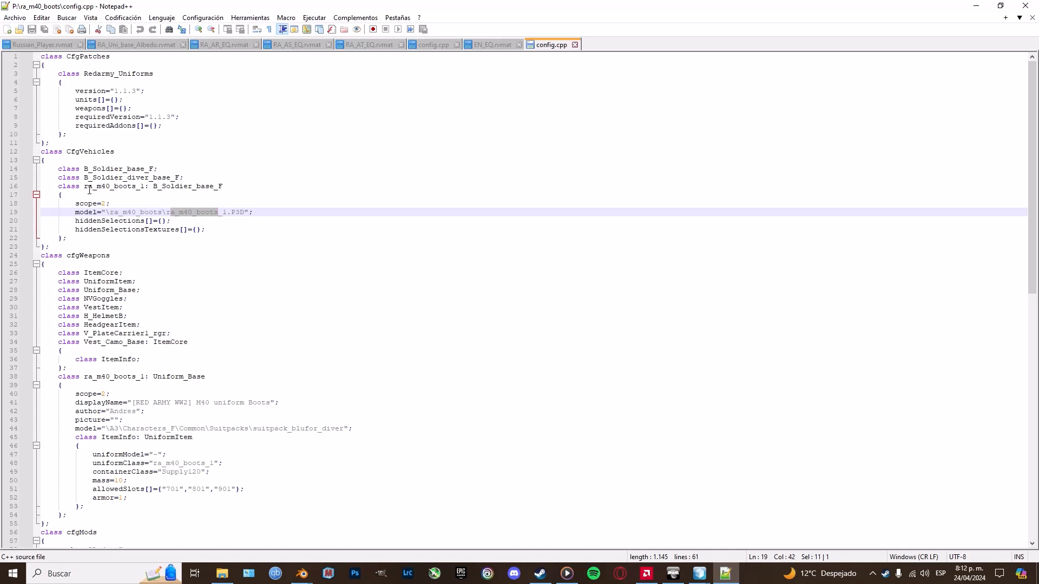
{"action": "left_click_drag", "start_coordinate": [85, 187], "coordinate": [145, 190]}
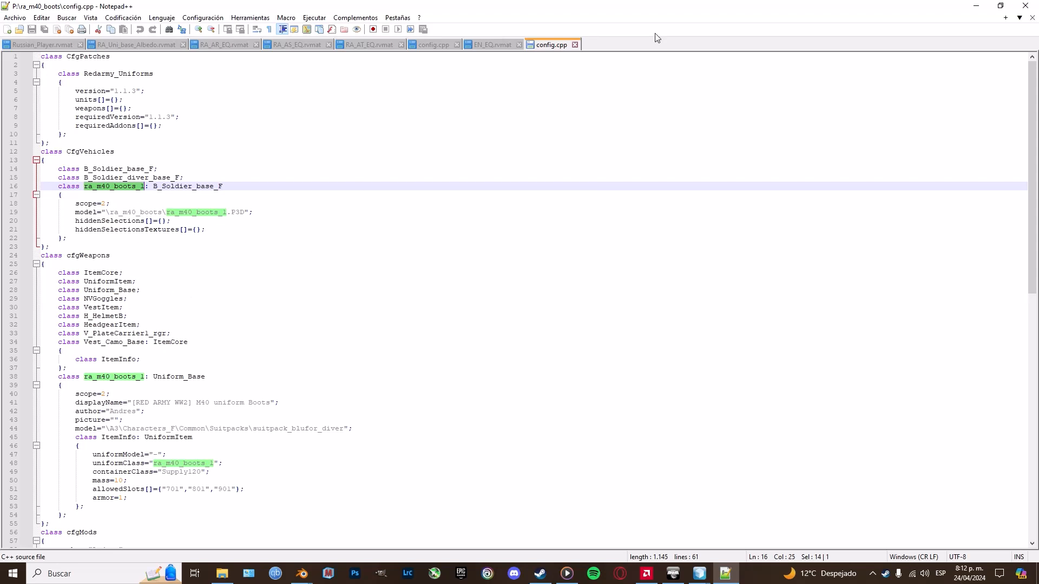
{"action": "left_click", "coordinate": [1025, 6]}
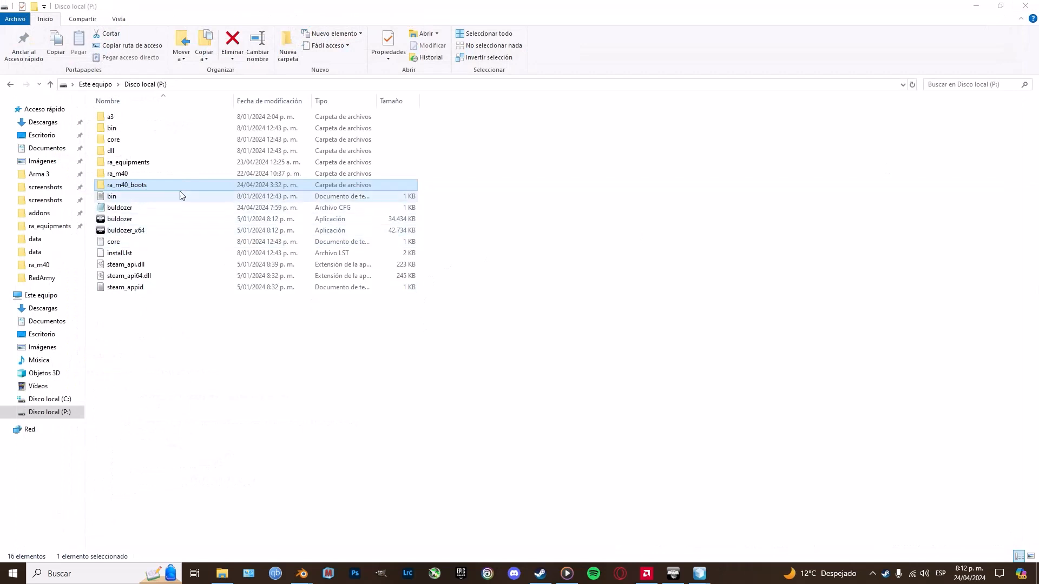
Open the ra_m40_boots folder on the P: drive and refresh its contents
{"action": "double_click", "coordinate": [176, 185]}
{"action": "right_click", "coordinate": [193, 232]}
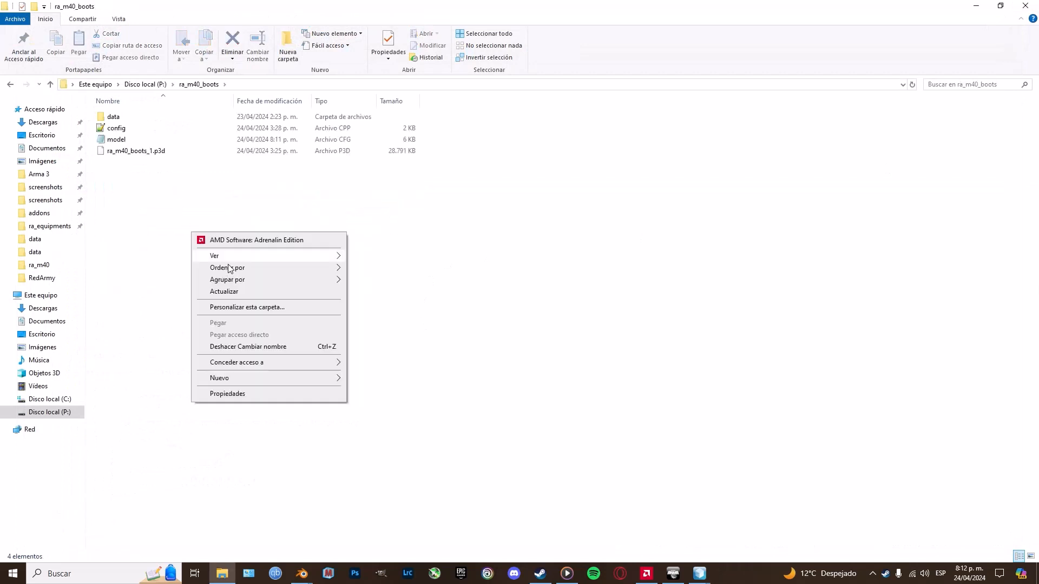
{"action": "left_click", "coordinate": [234, 295]}
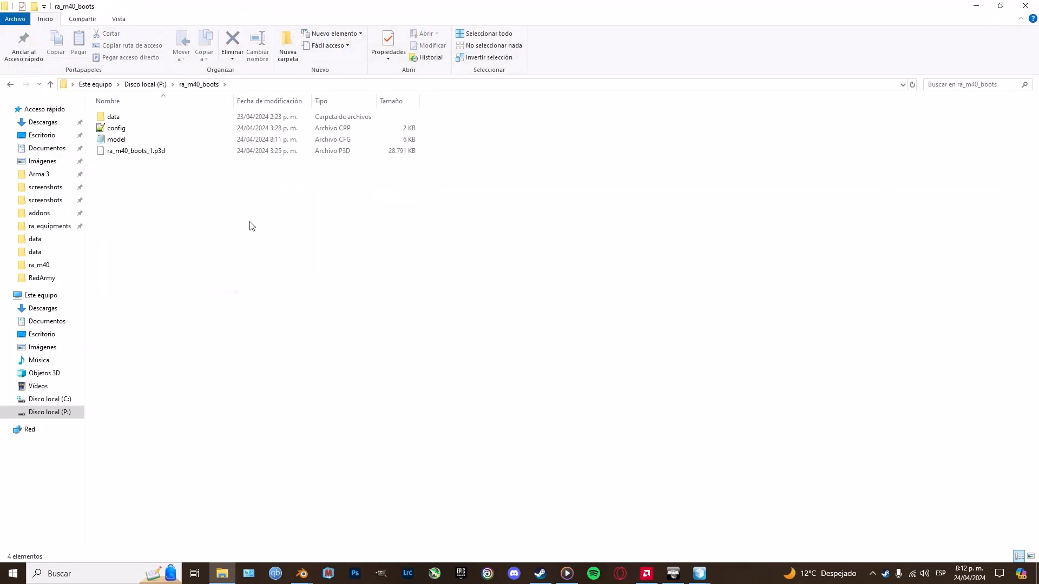
Launch Addon Builder from Arma 3 Tools and choose the ra_m40_boots folder on P: as the addon source directory
{"action": "left_click", "coordinate": [680, 574]}
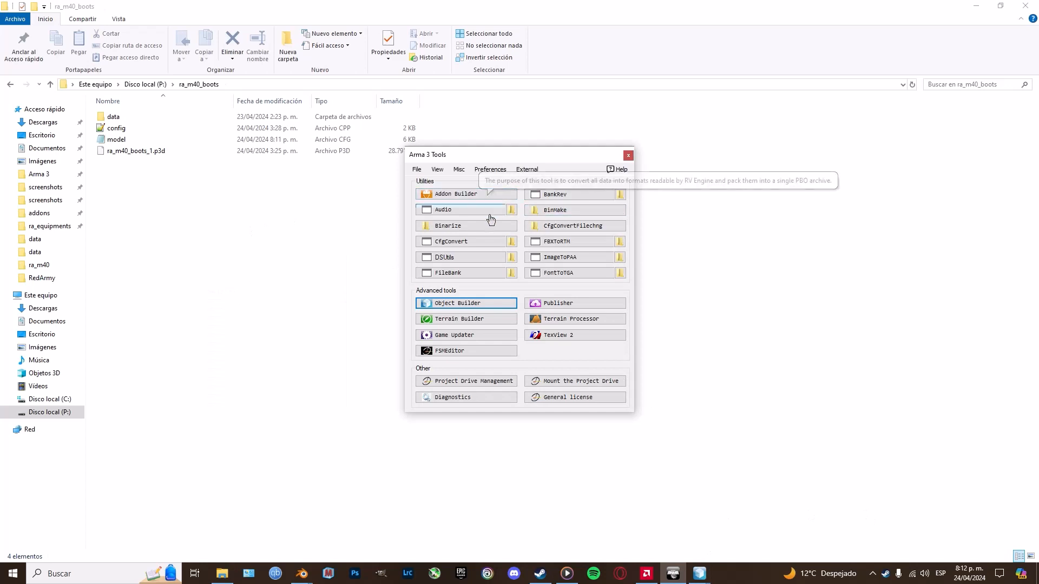
{"action": "left_click", "coordinate": [480, 196]}
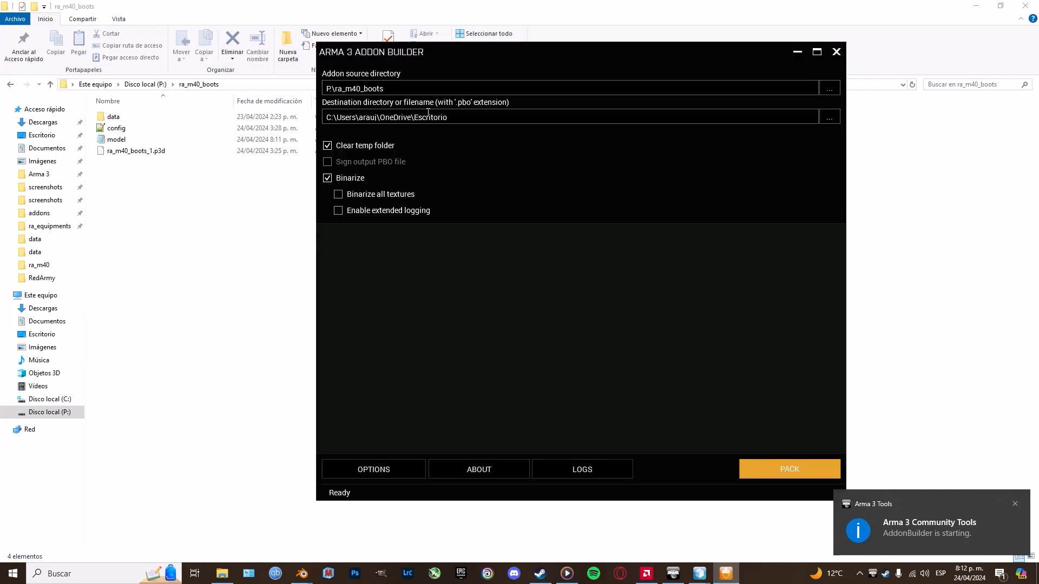
{"action": "left_click", "coordinate": [829, 88]}
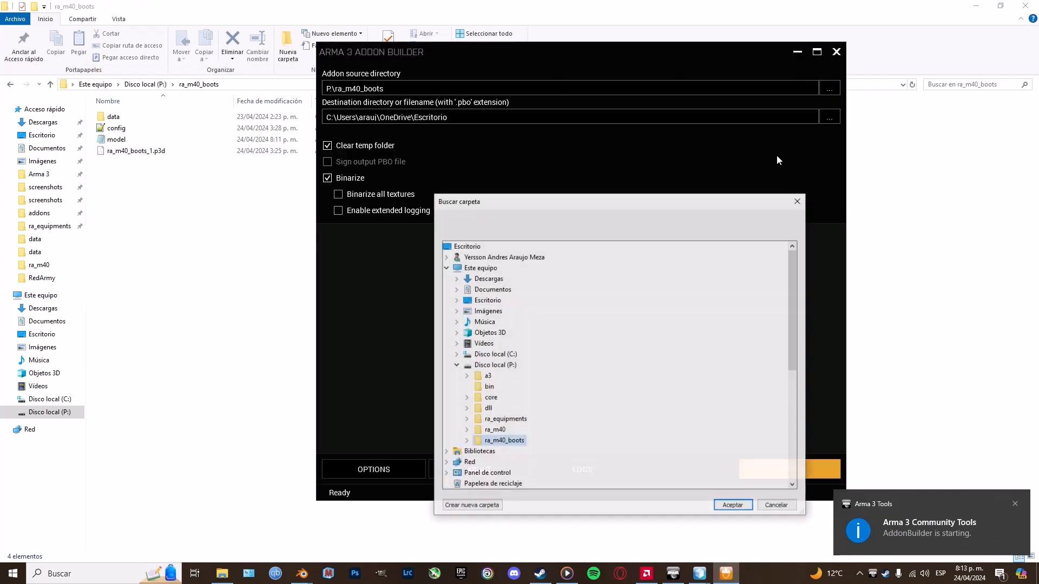
{"action": "scroll", "coordinate": [524, 387], "scroll_direction": "down", "scroll_amount": 3}
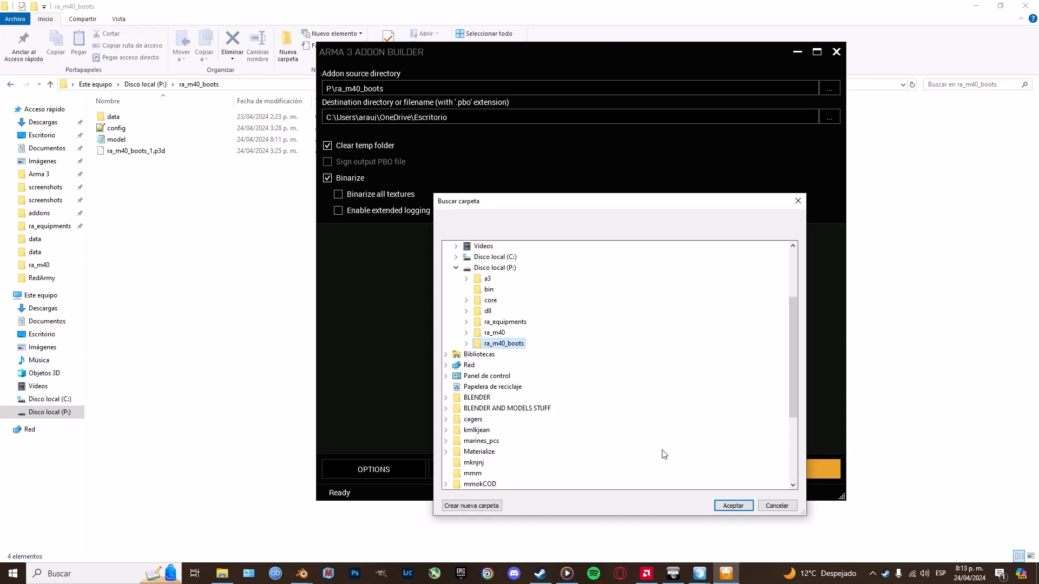
{"action": "left_click", "coordinate": [731, 506]}
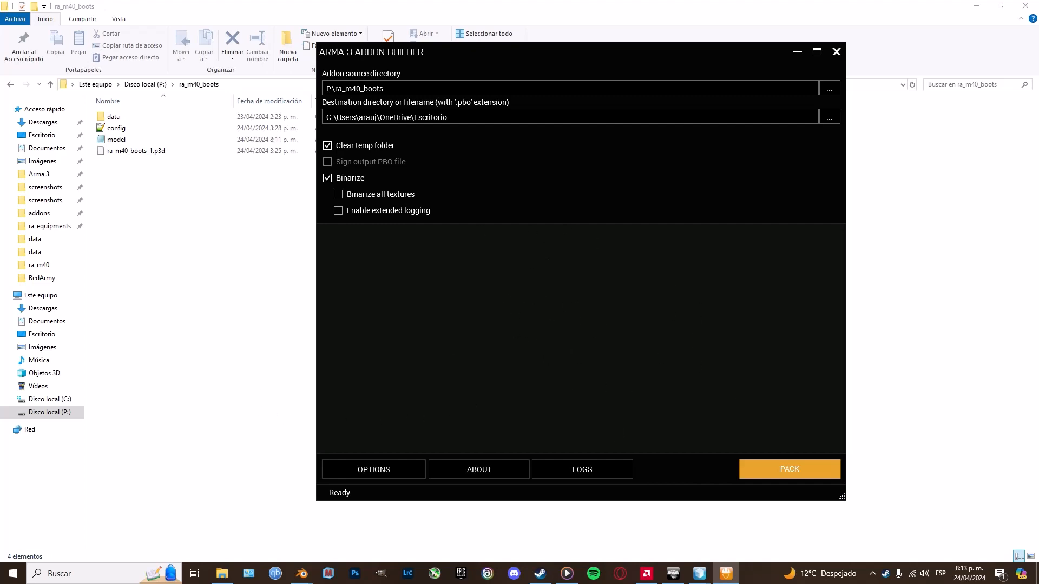
Show the Windows desktop and refresh it
{"action": "key", "text": "super+d"}
{"action": "right_click", "coordinate": [375, 228]}
{"action": "left_click", "coordinate": [401, 282]}
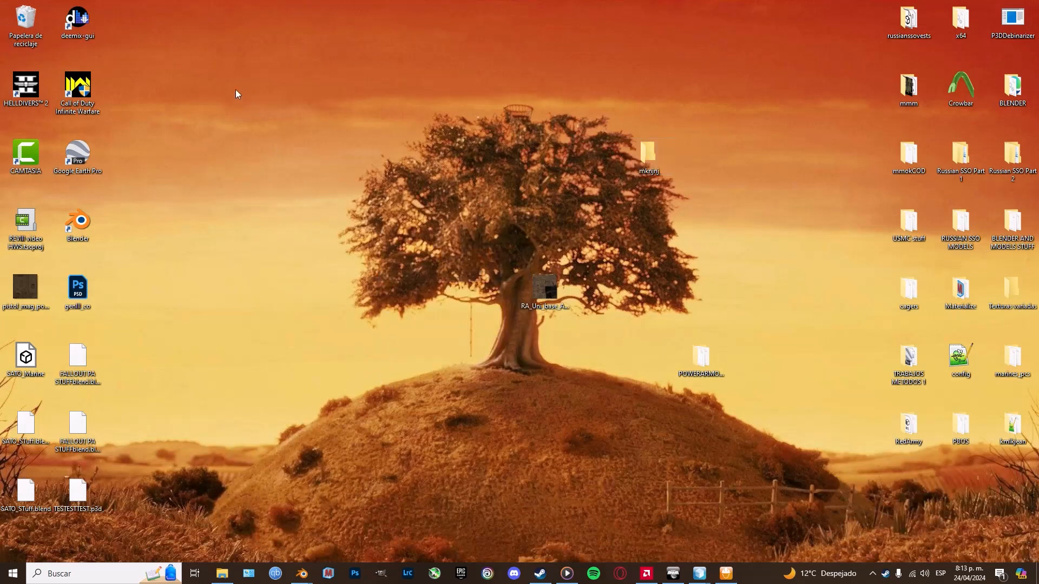
{"action": "left_click", "coordinate": [223, 575]}
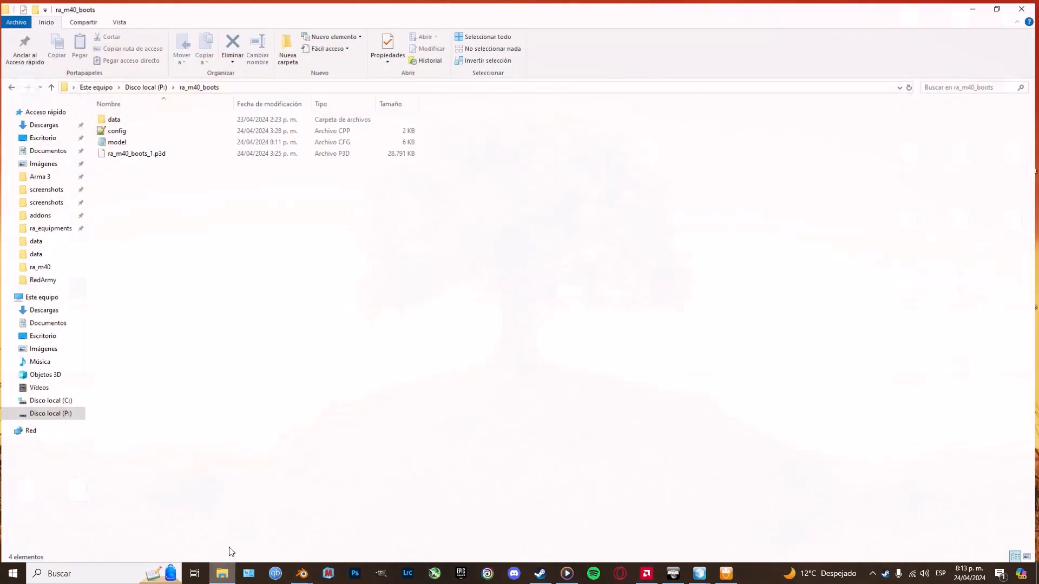
{"action": "left_click", "coordinate": [39, 173]}
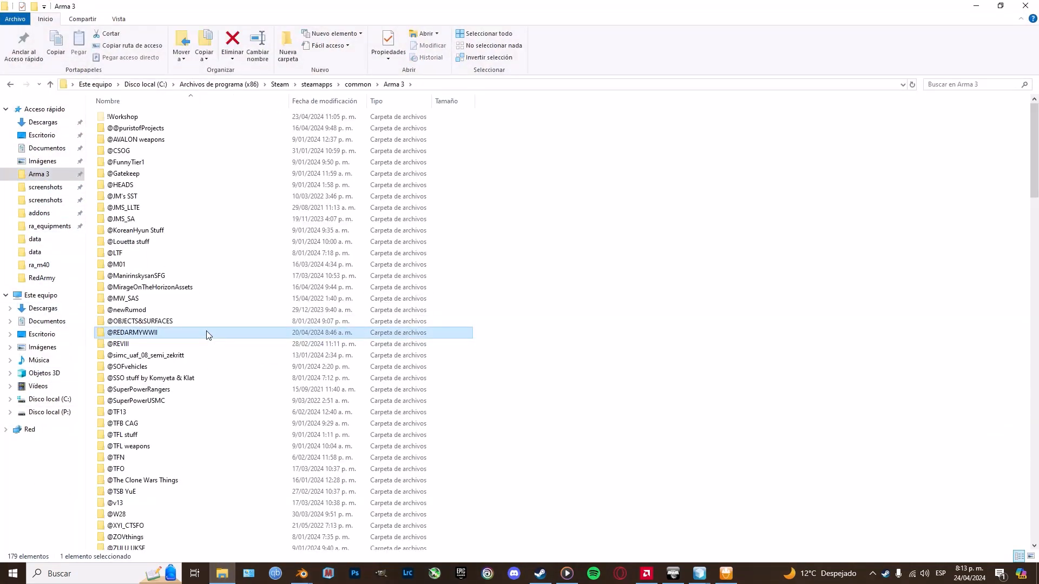
{"action": "double_click", "coordinate": [206, 334]}
{"action": "double_click", "coordinate": [179, 123]}
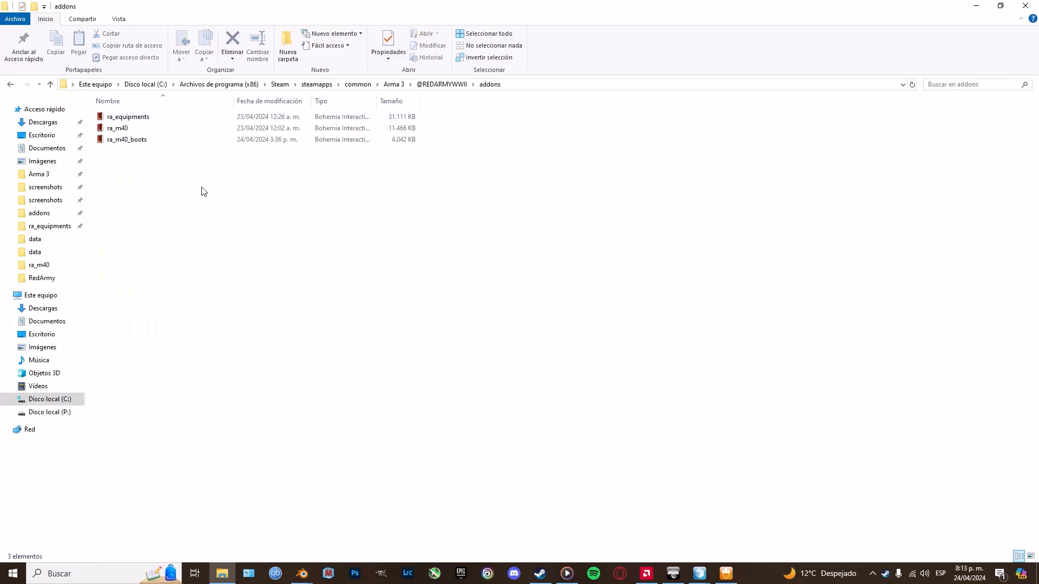
{"action": "left_click", "coordinate": [195, 142]}
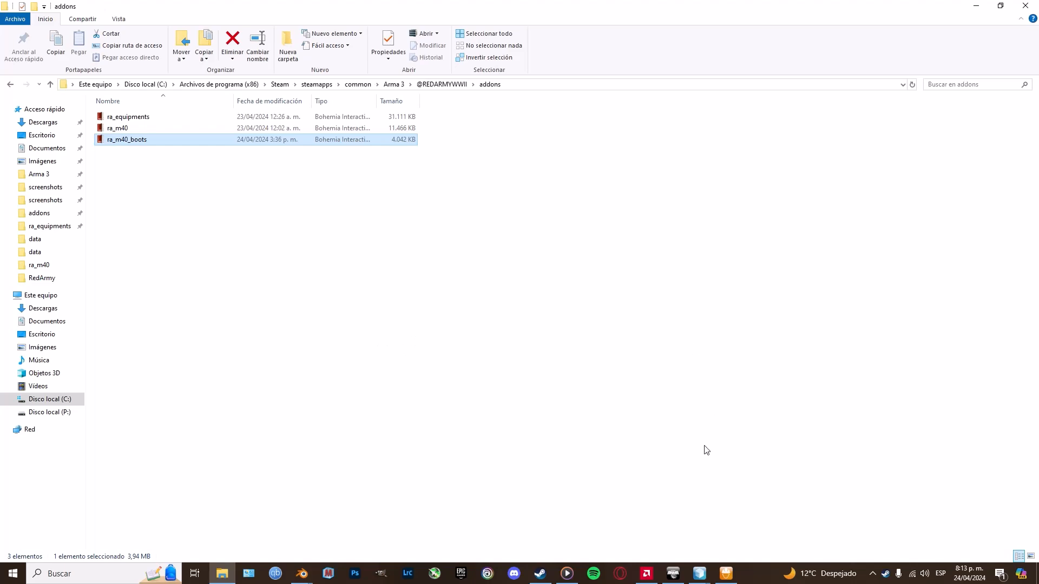
{"action": "left_click", "coordinate": [722, 574]}
{"action": "left_click", "coordinate": [700, 574]}
{"action": "left_click", "coordinate": [652, 508]}
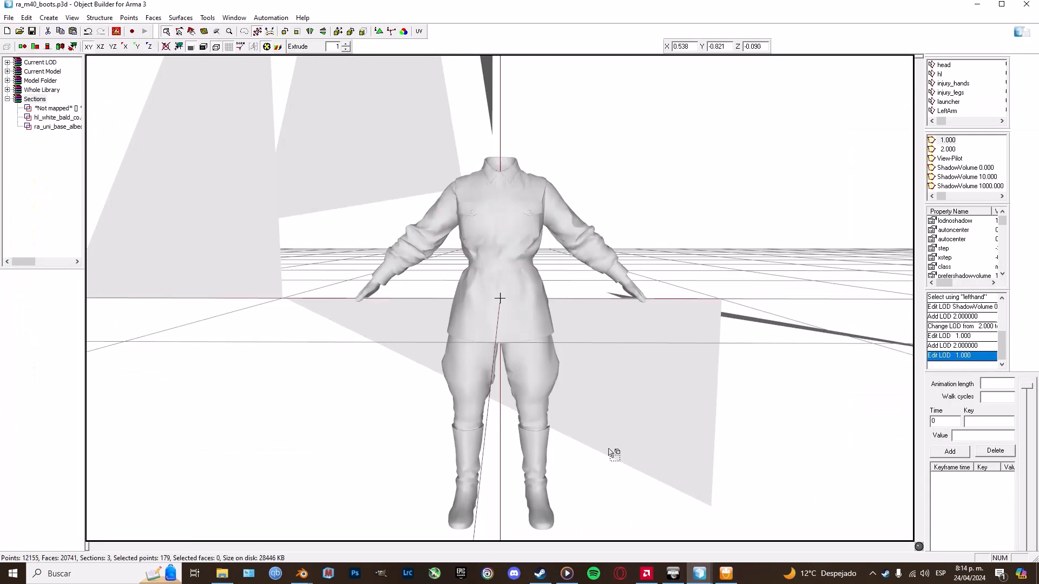
{"action": "left_click", "coordinate": [701, 574]}
{"action": "left_click", "coordinate": [232, 571]}
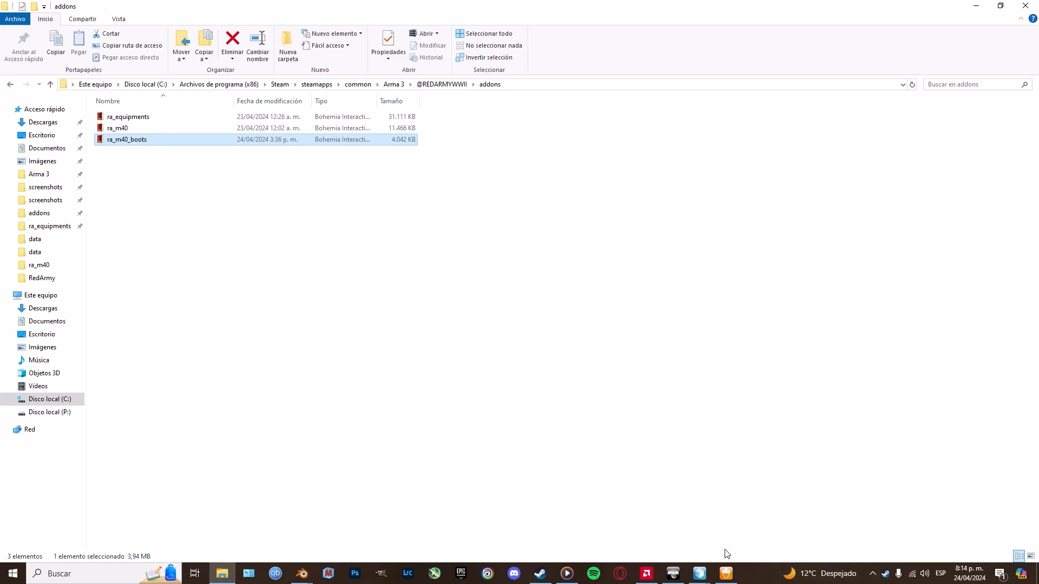
{"action": "mouse_move", "coordinate": [723, 567]}
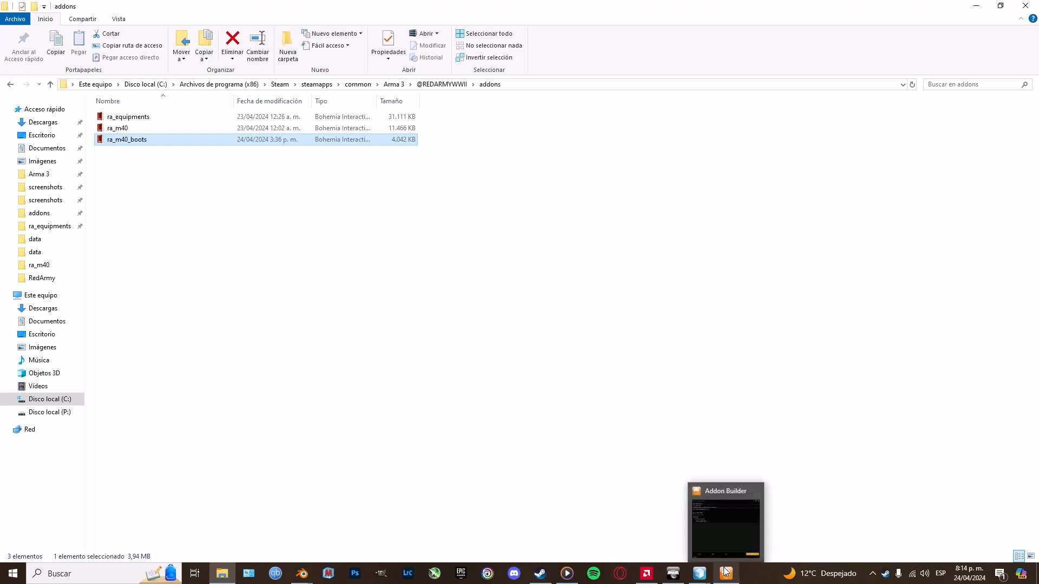
{"action": "left_click", "coordinate": [725, 573]}
{"action": "left_click", "coordinate": [725, 573]}
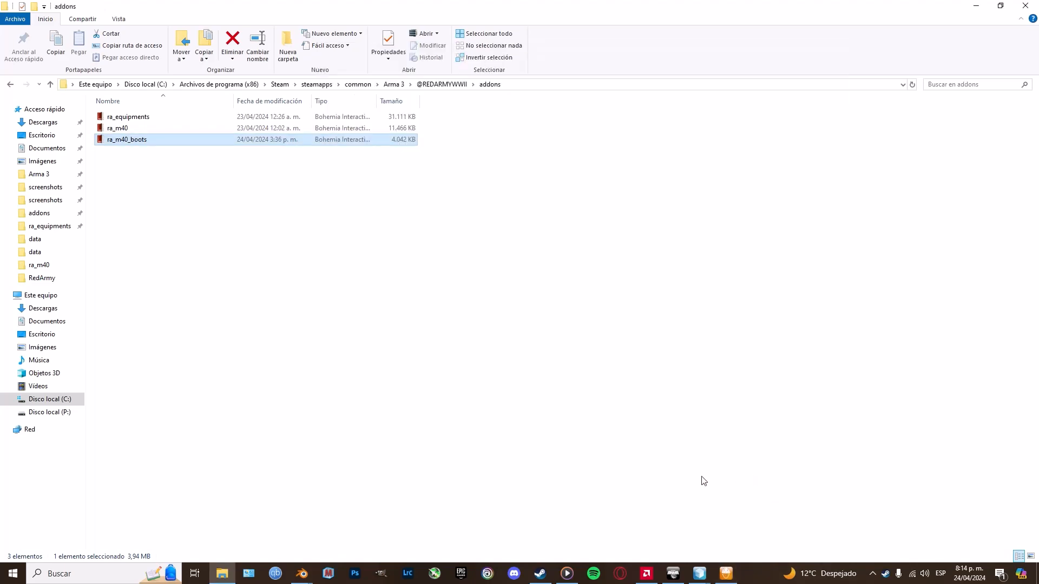
Switch to Arma 3 and inspect the Red Army uniform and boots on the soldier from several sides and up close
{"action": "left_click", "coordinate": [648, 571]}
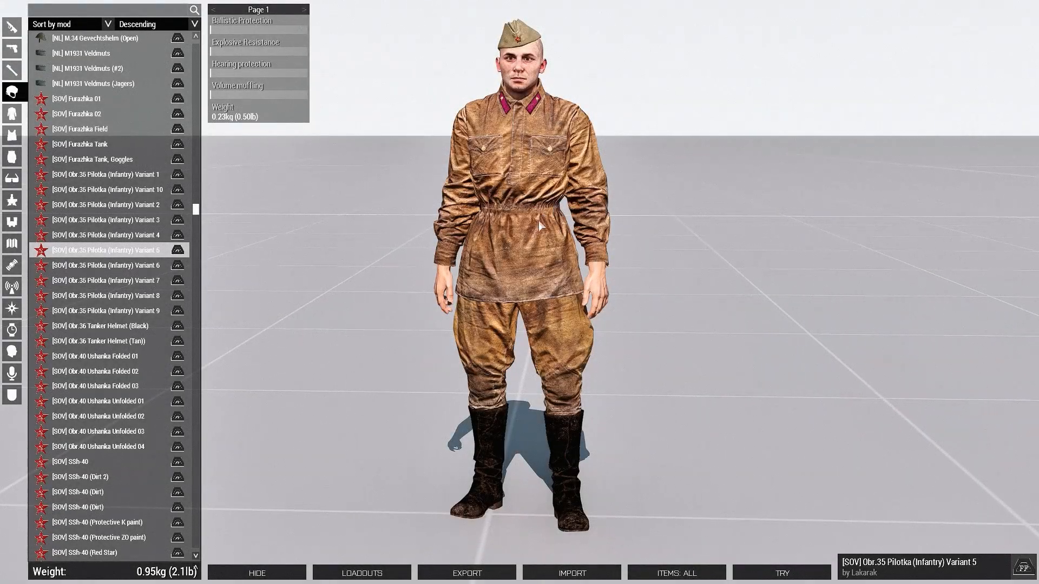
{"action": "left_click_drag", "start_coordinate": [514, 221], "coordinate": [610, 226]}
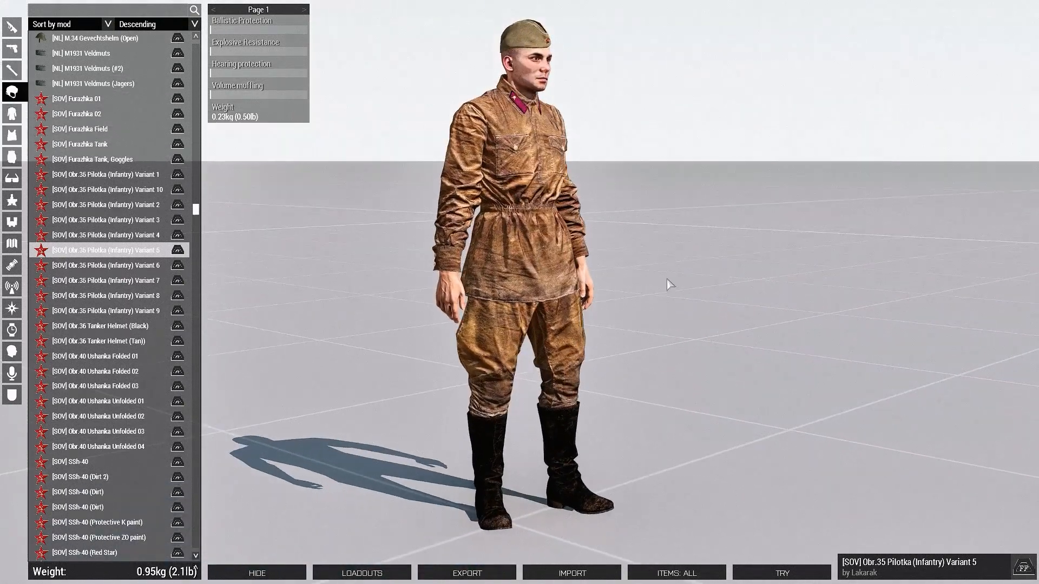
{"action": "left_click_drag", "start_coordinate": [670, 284], "coordinate": [508, 279]}
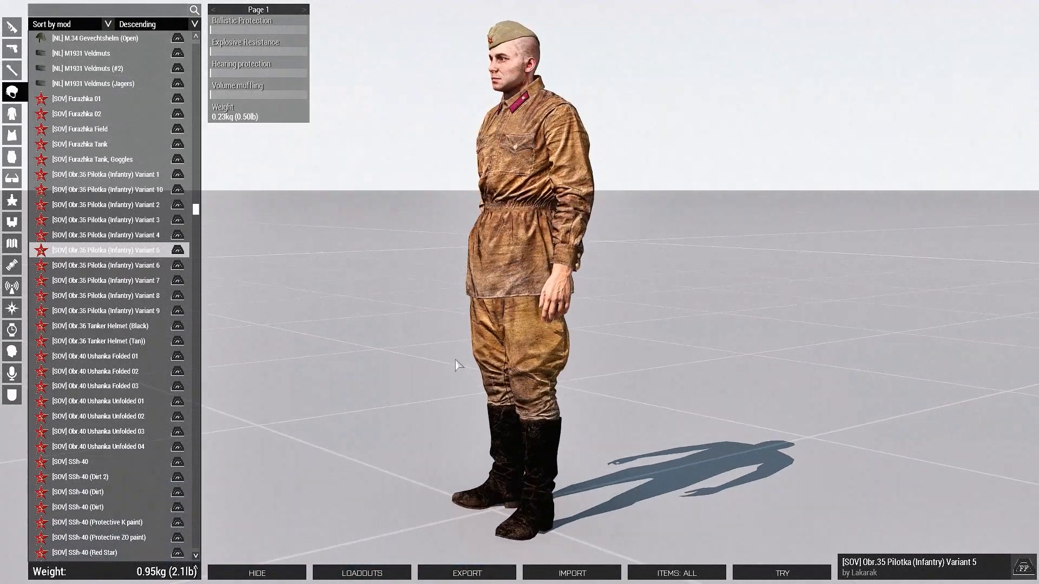
{"action": "right_click_drag", "start_coordinate": [577, 351], "coordinate": [511, 460]}
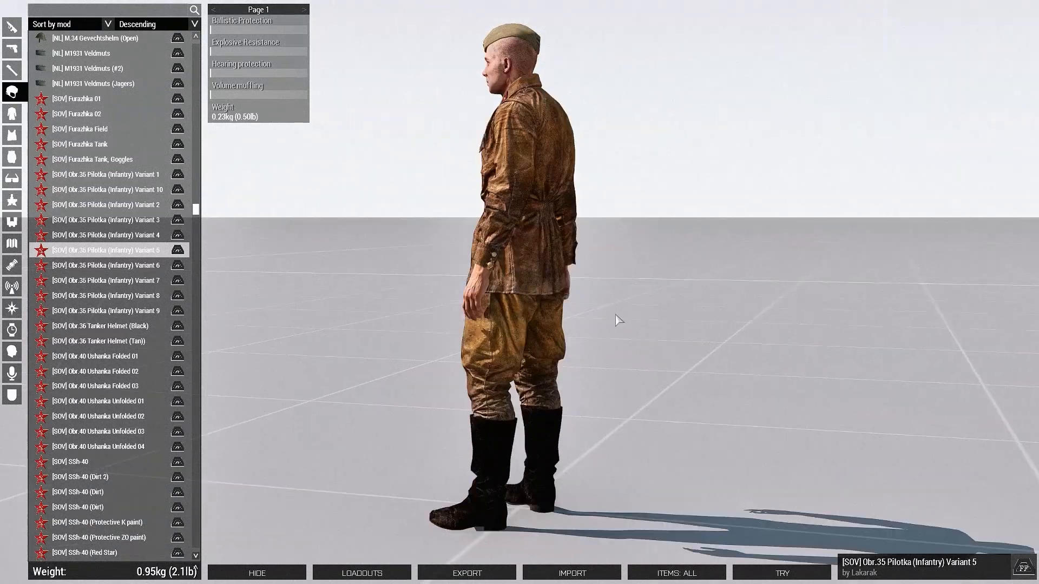
{"action": "left_click_drag", "start_coordinate": [619, 320], "coordinate": [826, 326]}
{"action": "scroll", "coordinate": [549, 311], "scroll_direction": "up", "scroll_amount": 3}
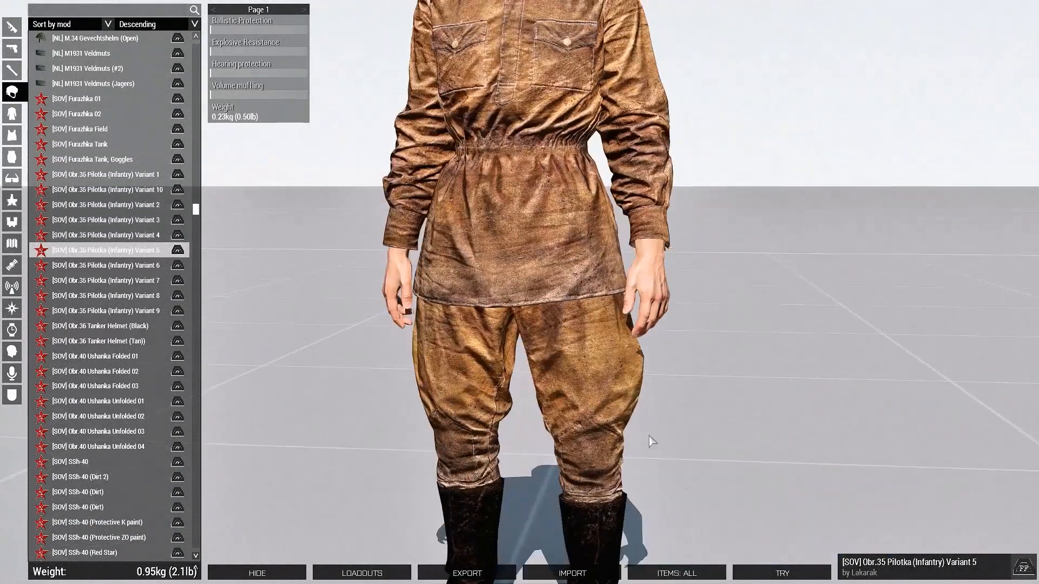
{"action": "left_click_drag", "start_coordinate": [652, 441], "coordinate": [820, 213]}
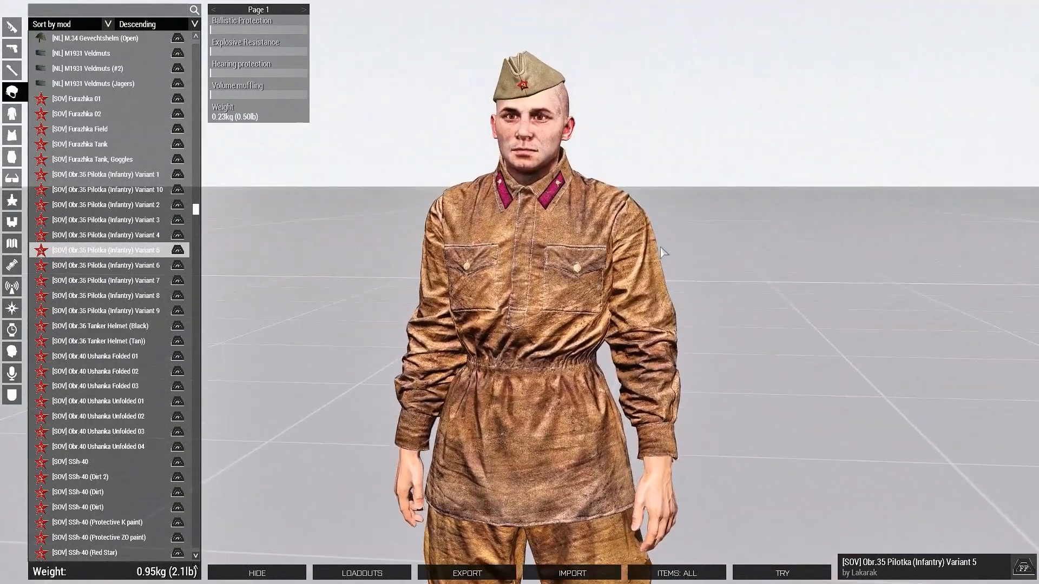
Try the uniform in the game world in third-person view, moving the soldier forward, and return to the ACE Arsenal
{"action": "left_click", "coordinate": [782, 573]}
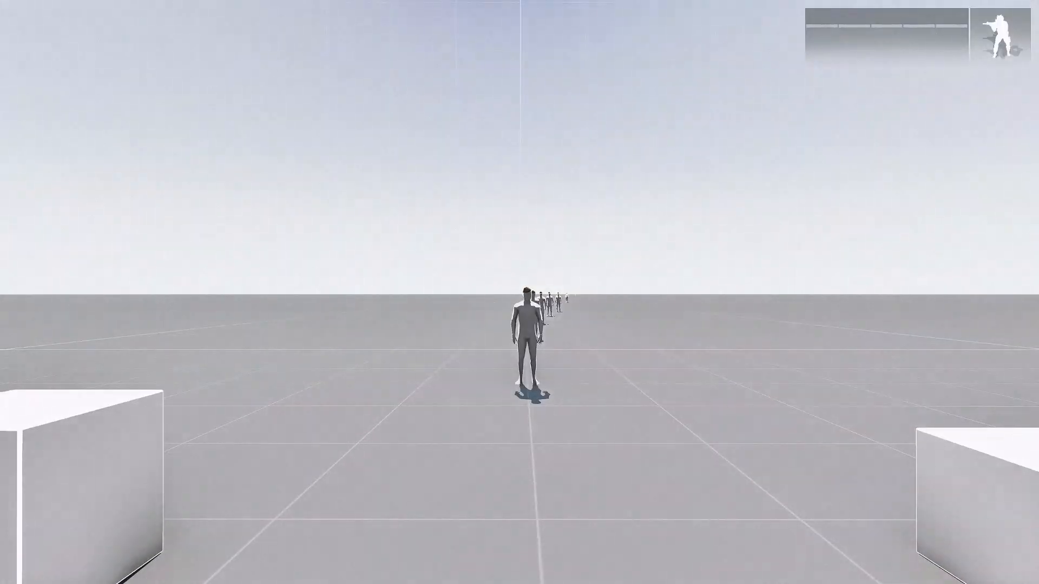
{"action": "key", "text": "KP_Enter"}
{"action": "key", "text": "w"}
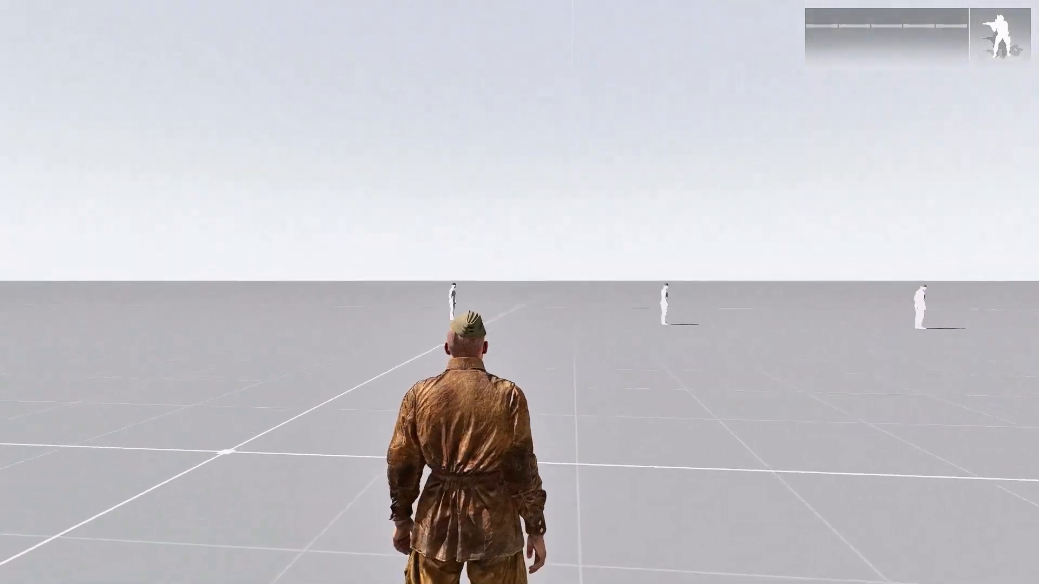
{"action": "key", "text": "Escape"}
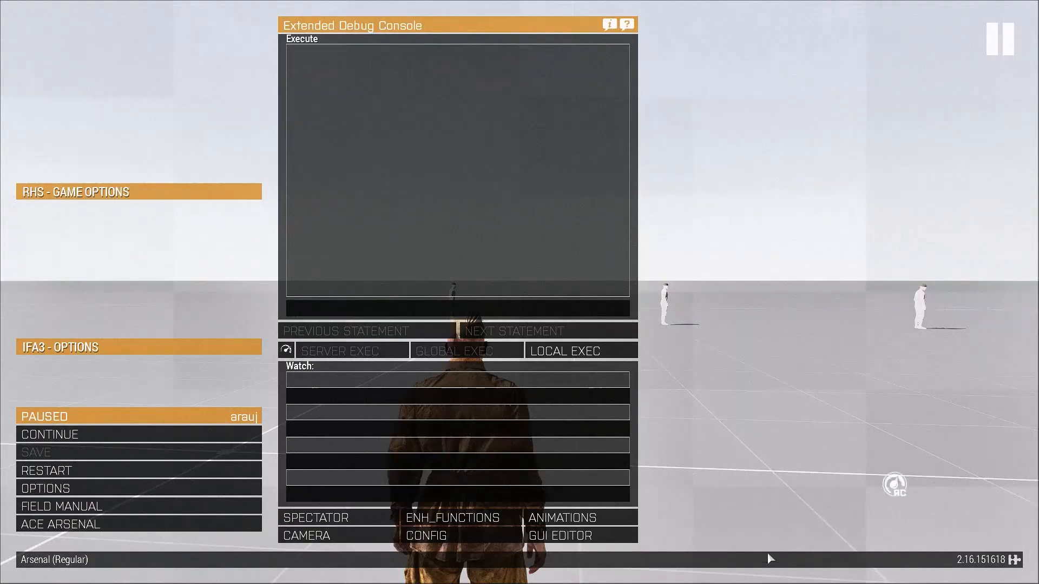
{"action": "left_click", "coordinate": [242, 530]}
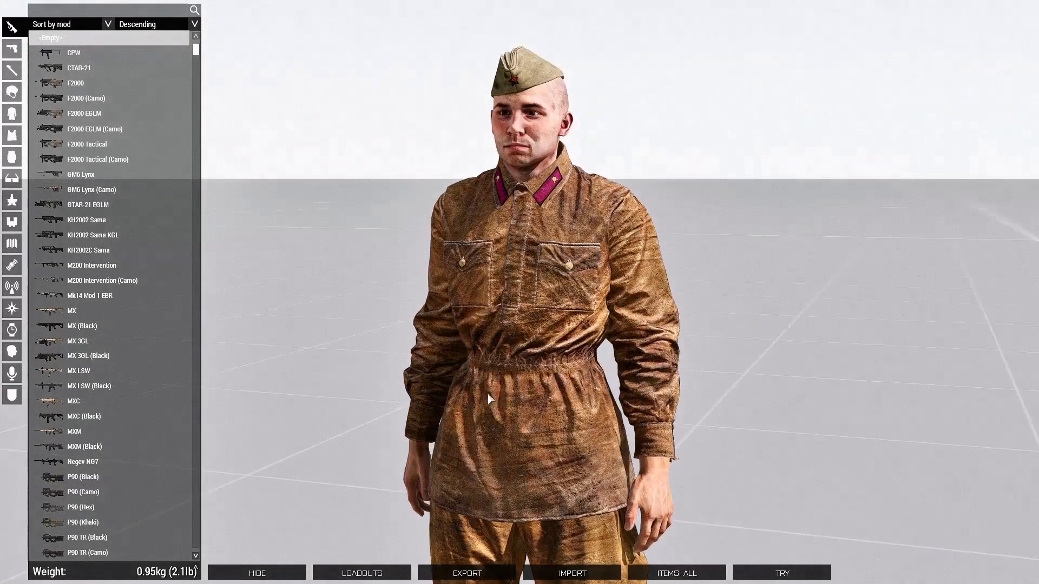
Equip the [RED ARMY WW2] Equipment 3 vest on the soldier and inspect its fit over the uniform
{"action": "left_click_drag", "start_coordinate": [488, 394], "coordinate": [615, 409]}
{"action": "left_click", "coordinate": [12, 135]}
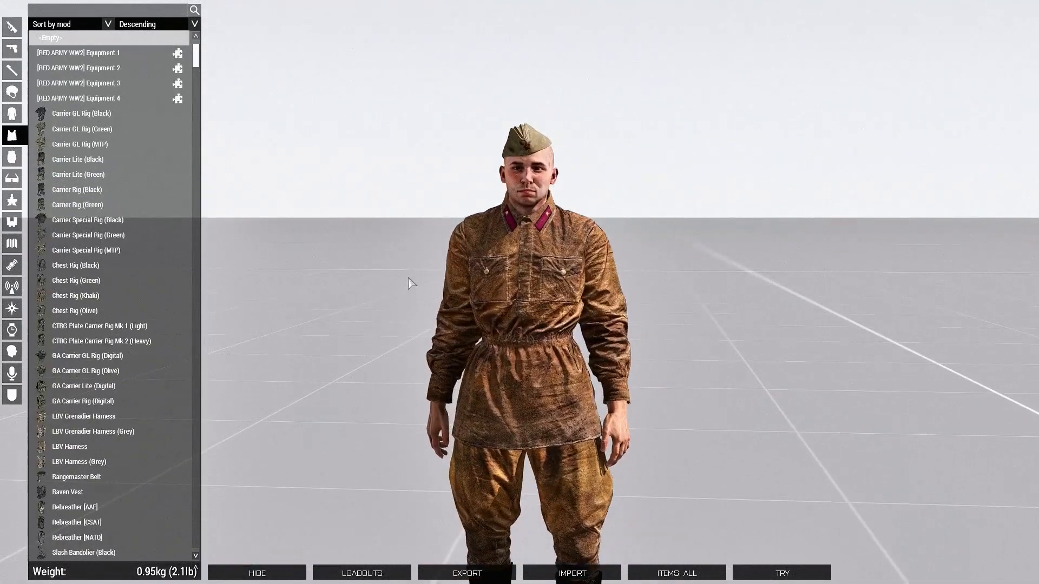
{"action": "left_click", "coordinate": [142, 85]}
{"action": "right_click_drag", "start_coordinate": [549, 310], "coordinate": [752, 362]}
{"action": "scroll", "coordinate": [697, 403], "scroll_direction": "up", "scroll_amount": 5}
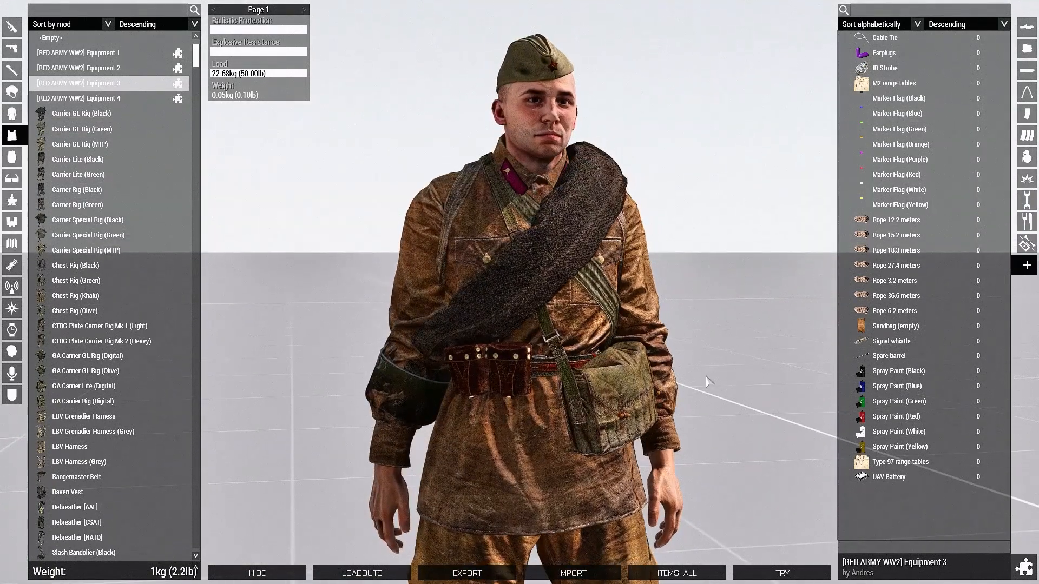